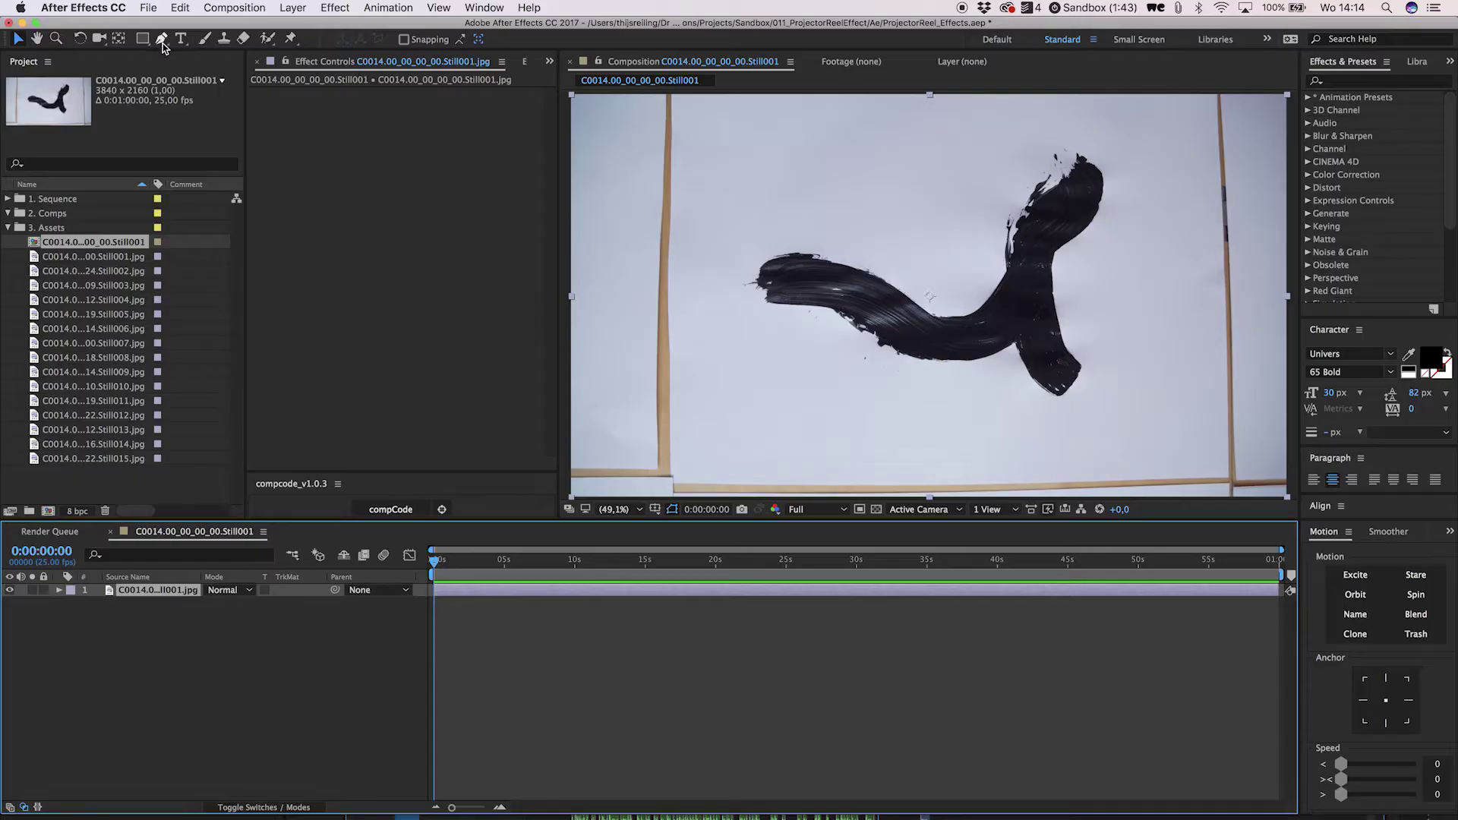
# Mask a brush-stroke still with the Pen tool, brighten it with Levels, and add the next still
pyautogui.click(162, 39)
pyautogui.click(733, 311)
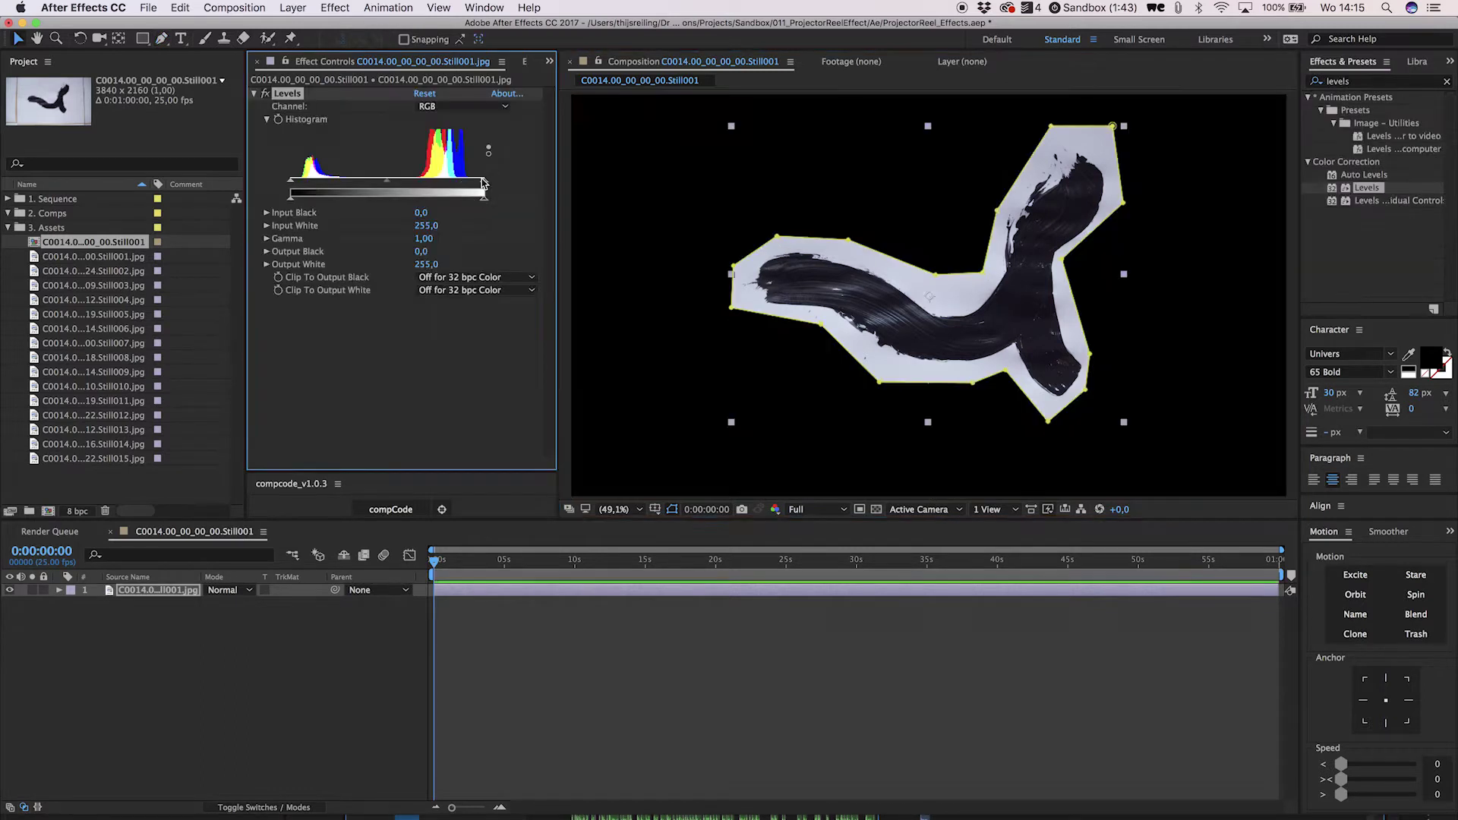
pyautogui.moveTo(357, 186); pyautogui.dragTo(417, 183)
pyautogui.moveTo(93, 271); pyautogui.dragTo(176, 591)
pyautogui.moveTo(176, 591); pyautogui.dragTo(176, 591)
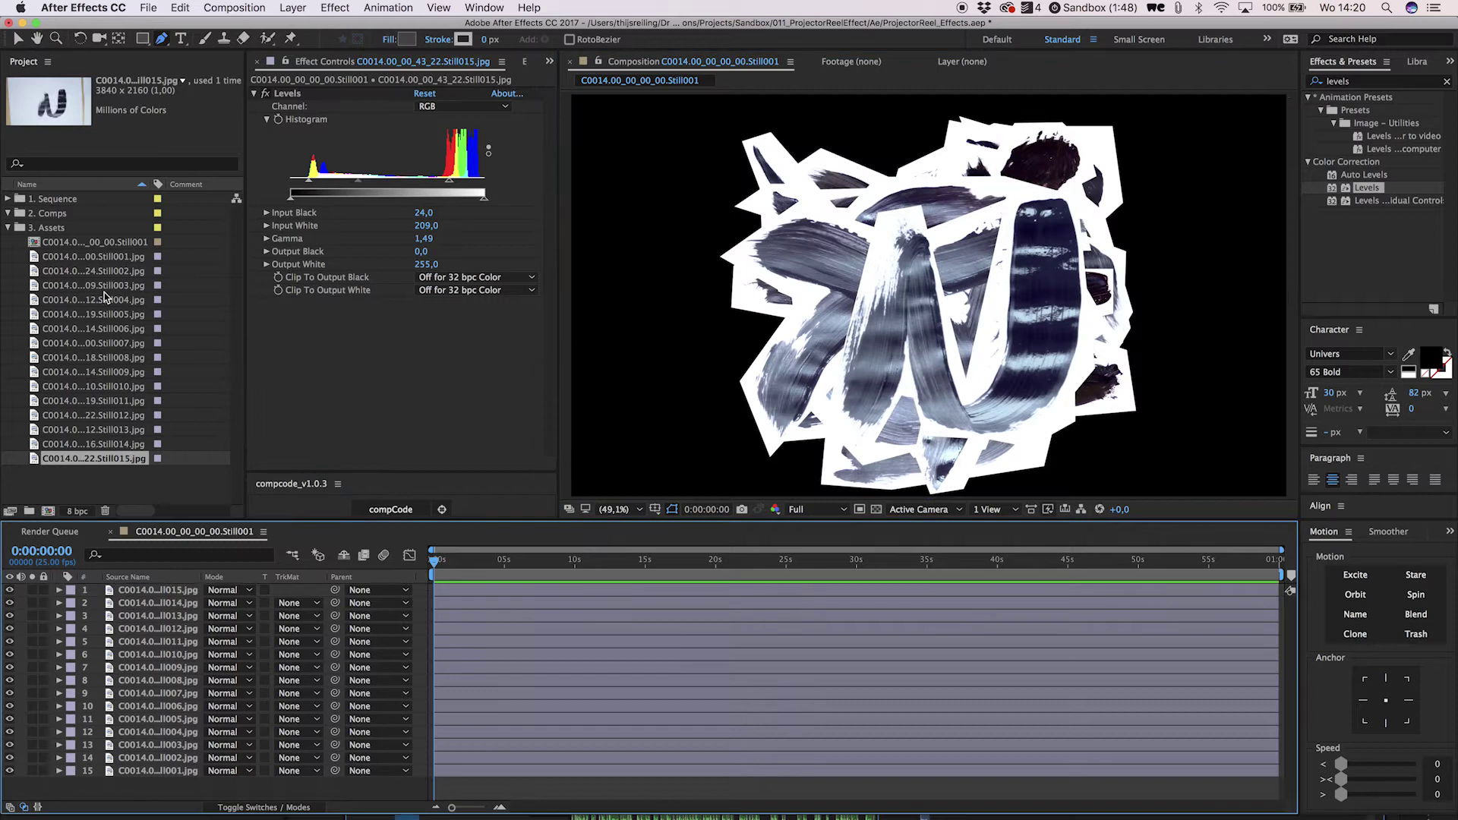
# Create a 1920 × 10000 composition named Stringbase 1 in the Comps folder
pyautogui.click(18, 215)
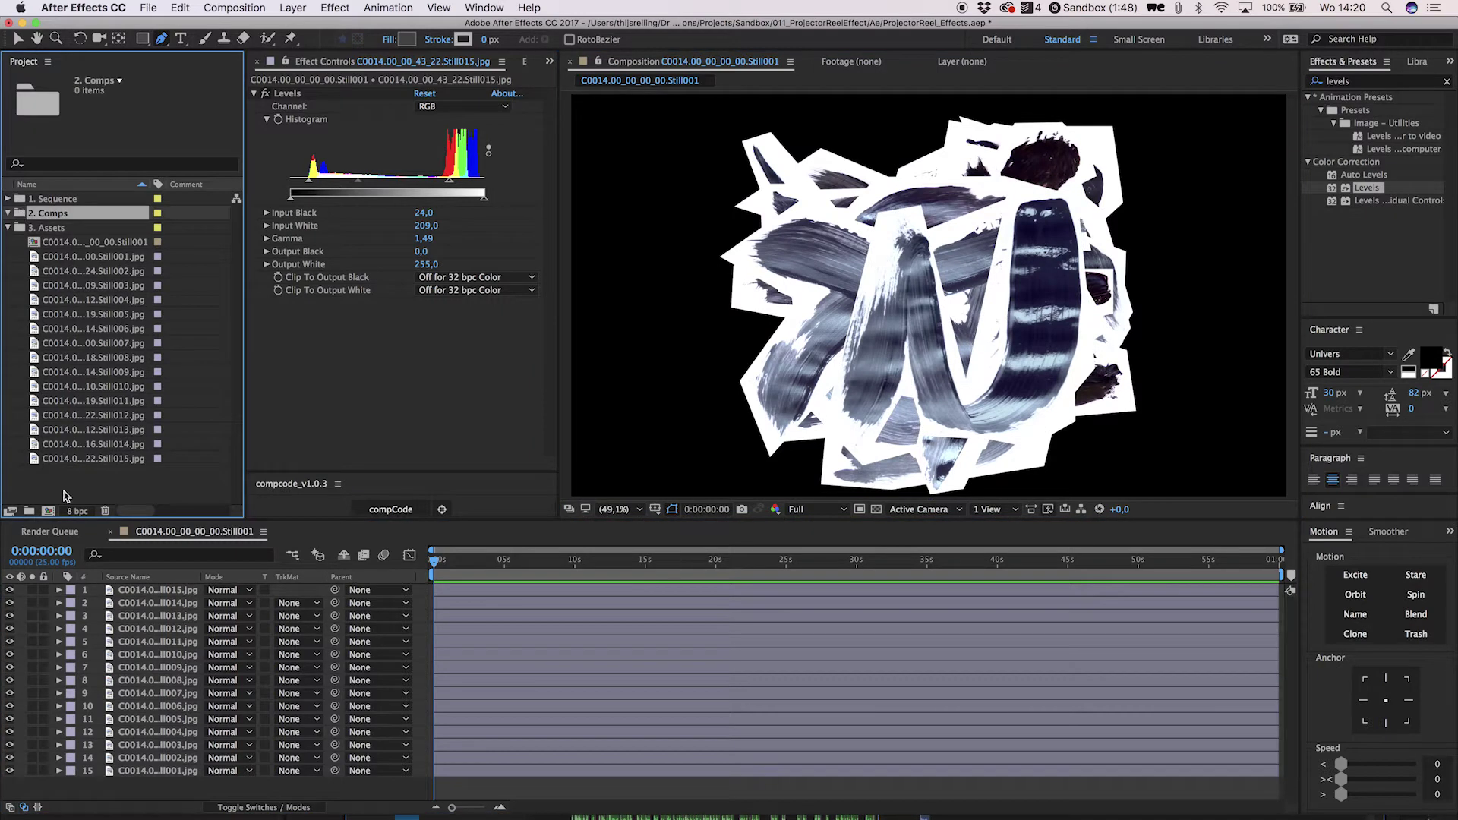
pyautogui.click(48, 510)
pyautogui.click(261, 270)
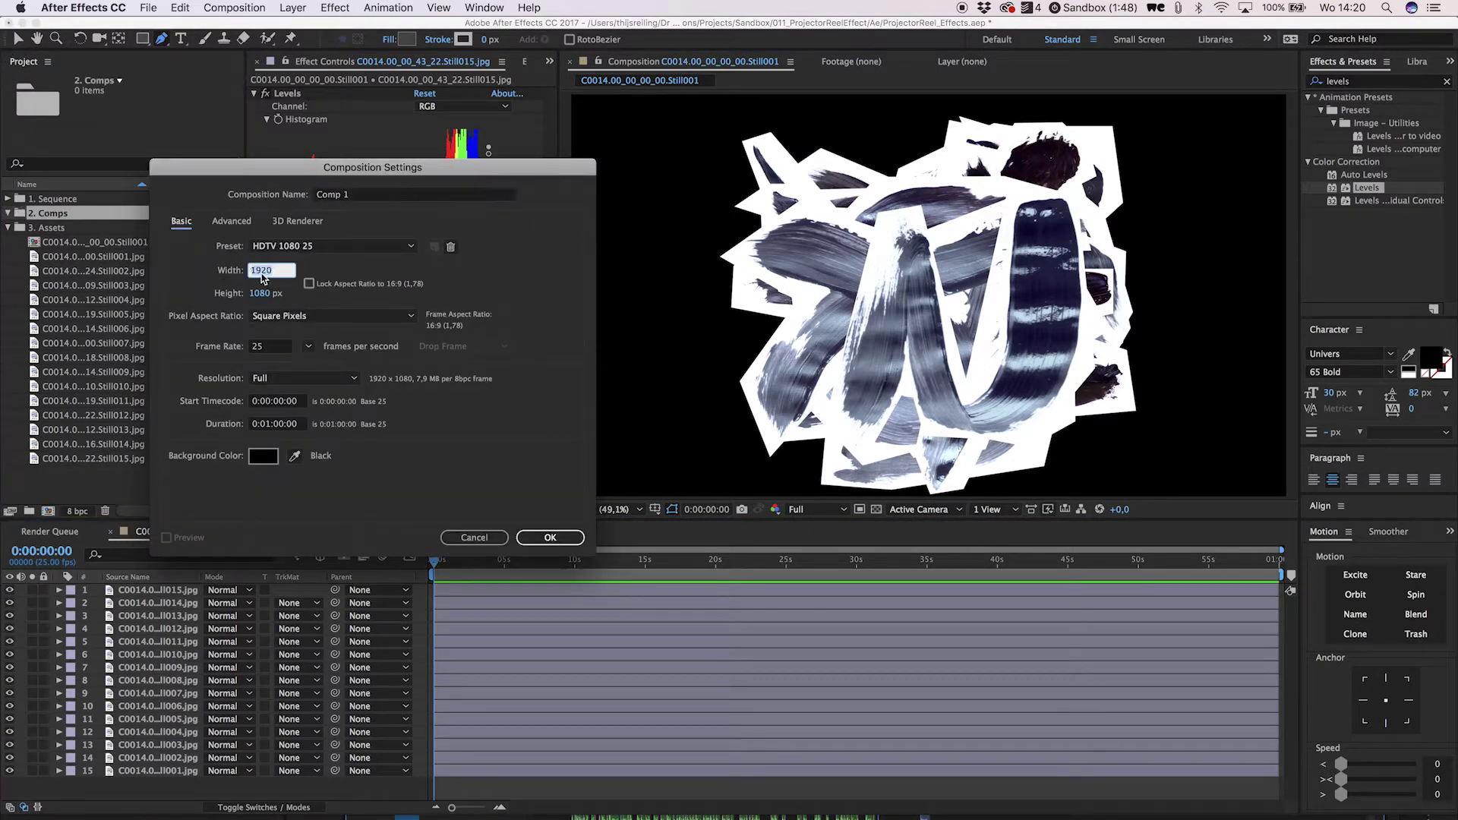
pyautogui.write('1')
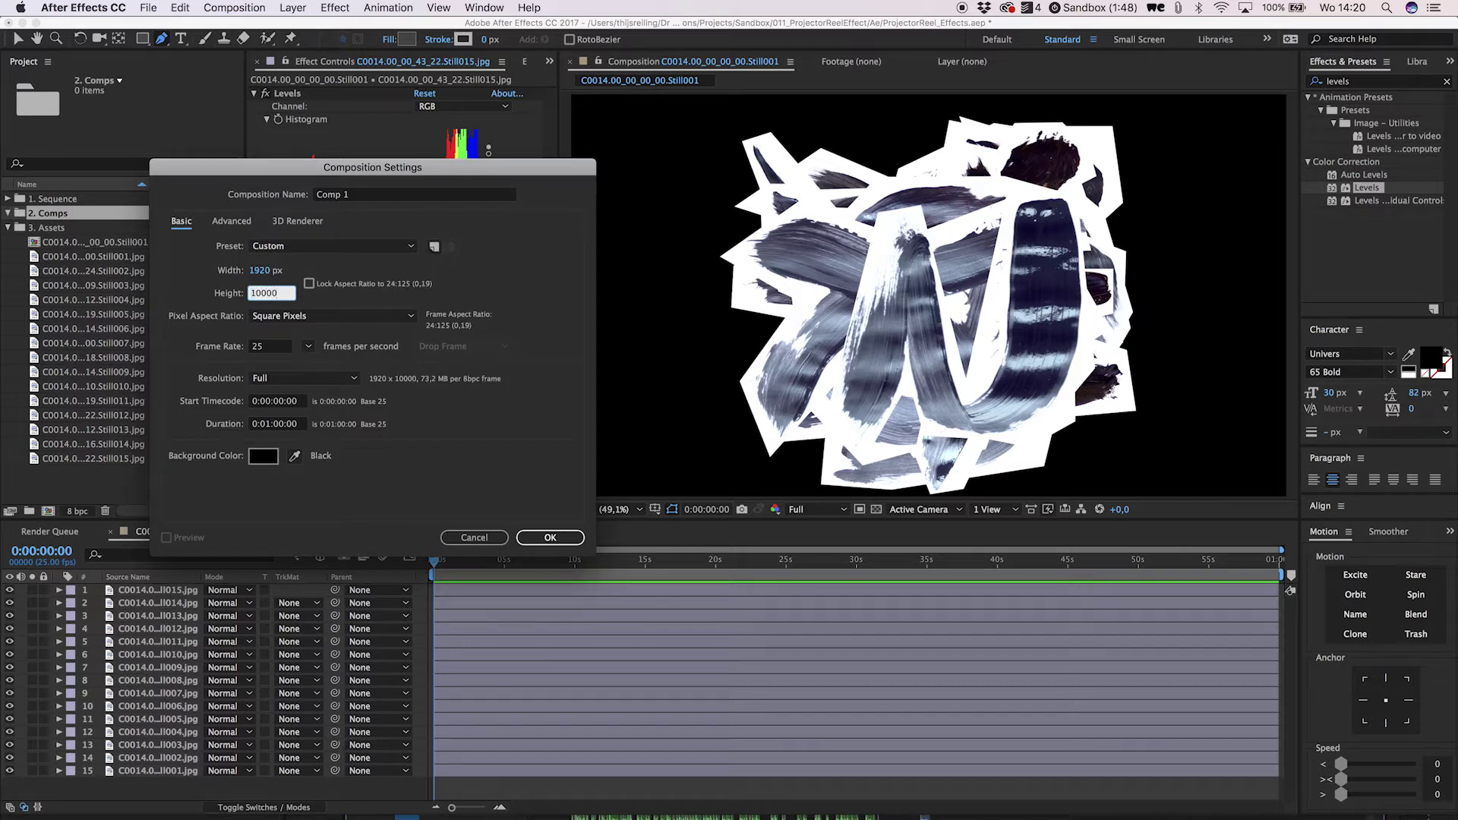
pyautogui.click(350, 196)
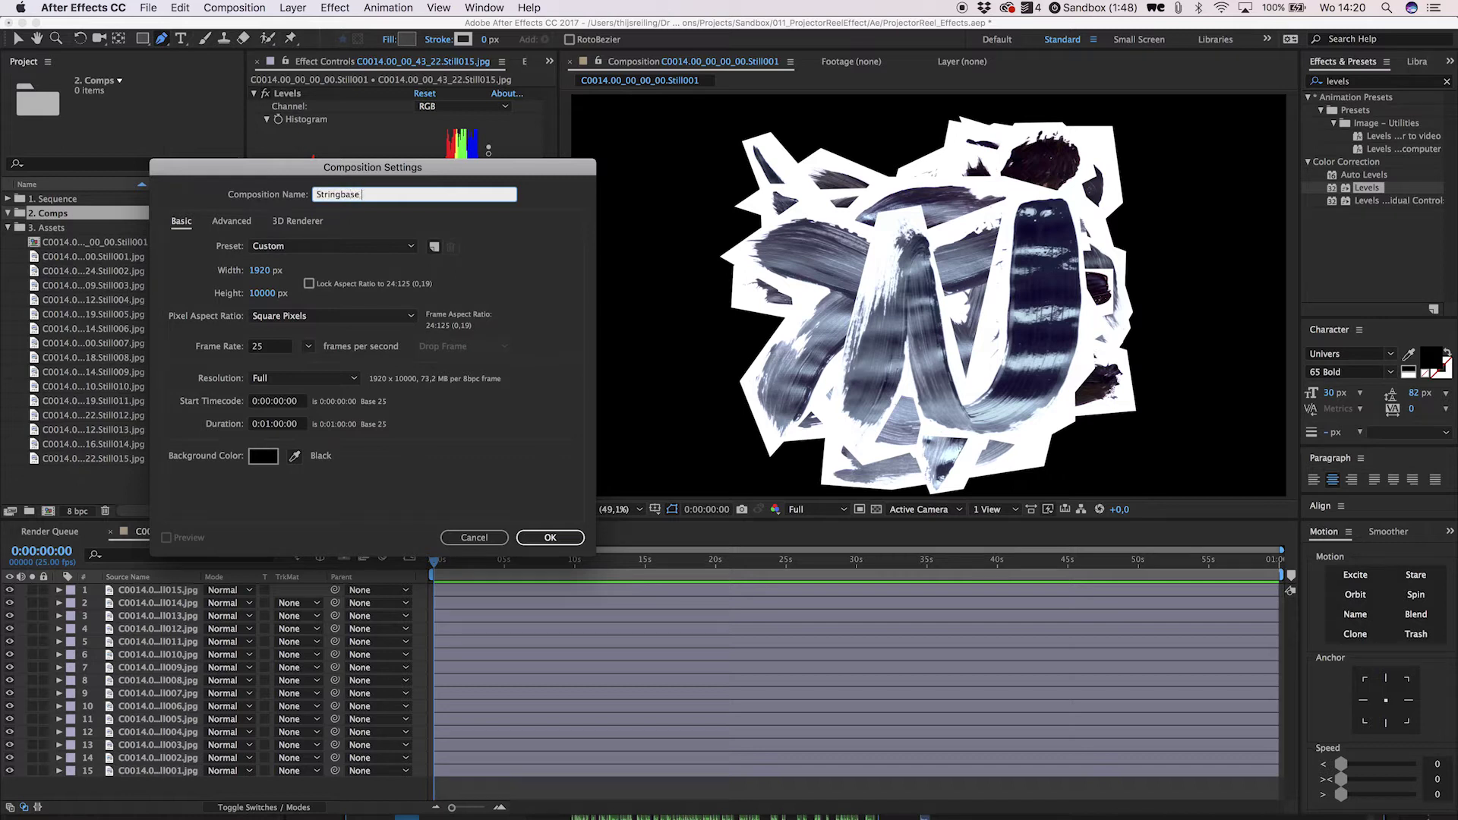
pyautogui.press('Return')
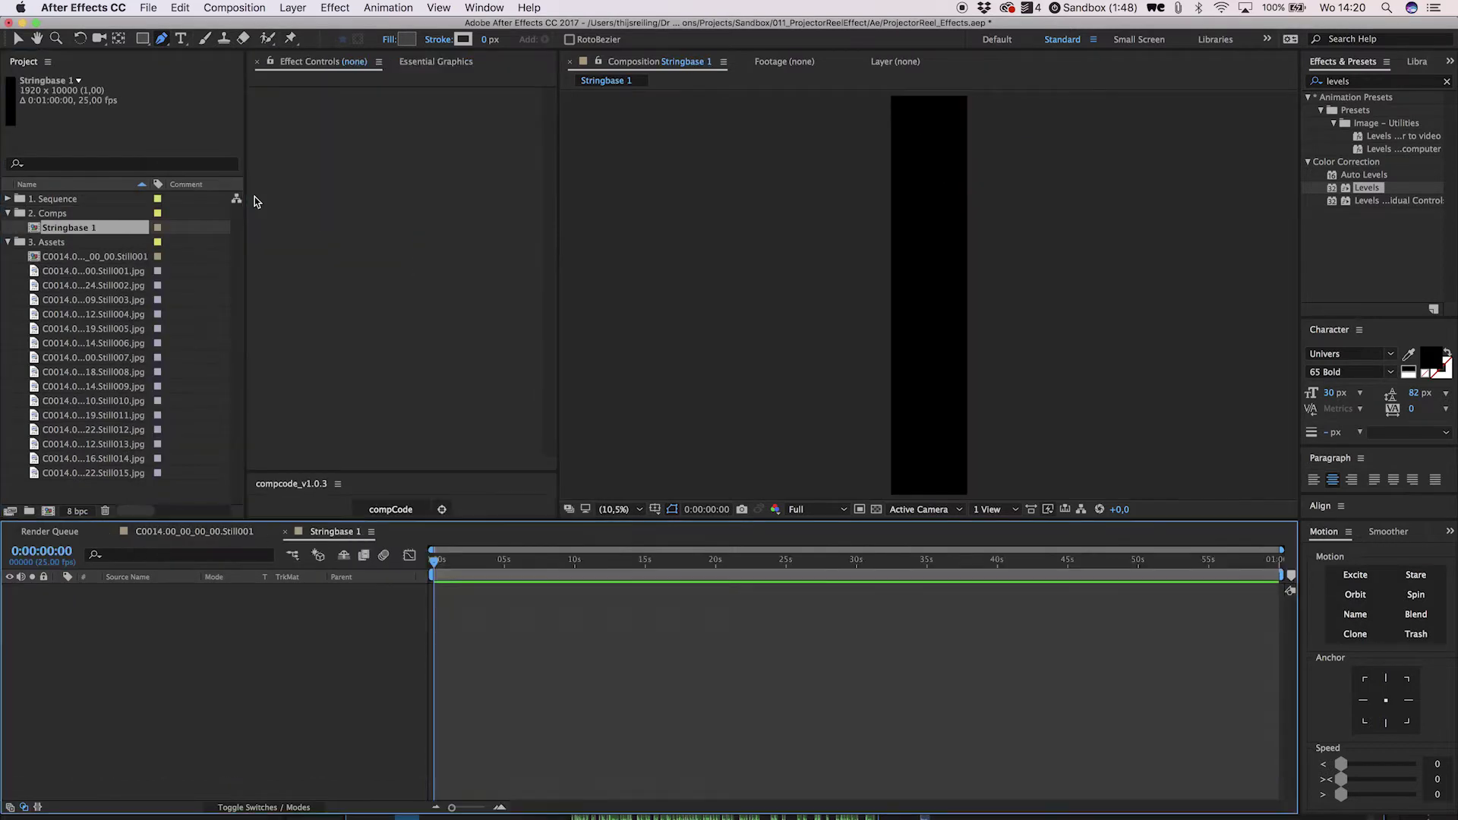
# Add a comp-sized 1920 × 10000 white solid, White Solid 1, to Stringbase 1
pyautogui.press('super+y')
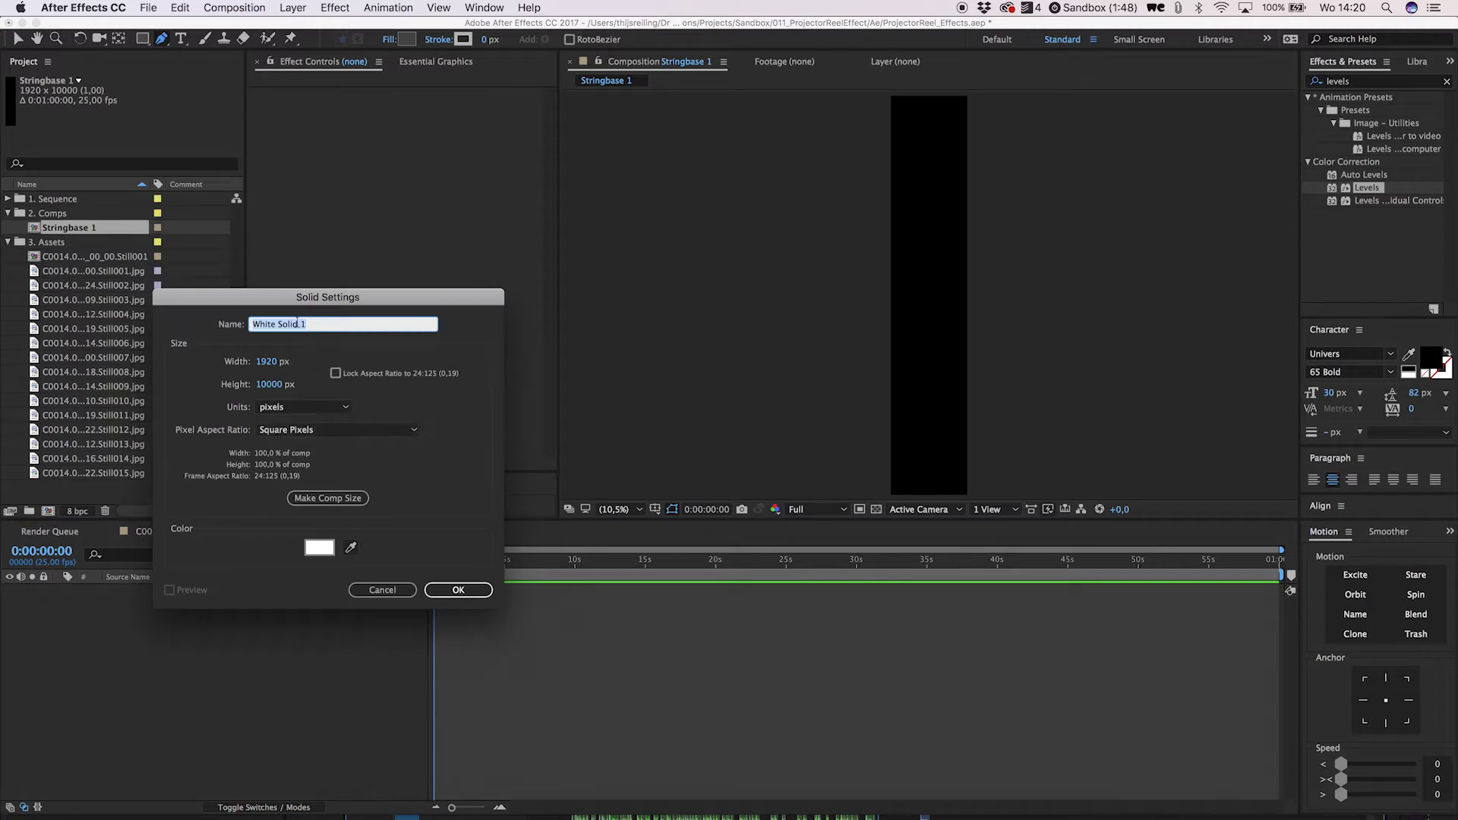
pyautogui.click(319, 548)
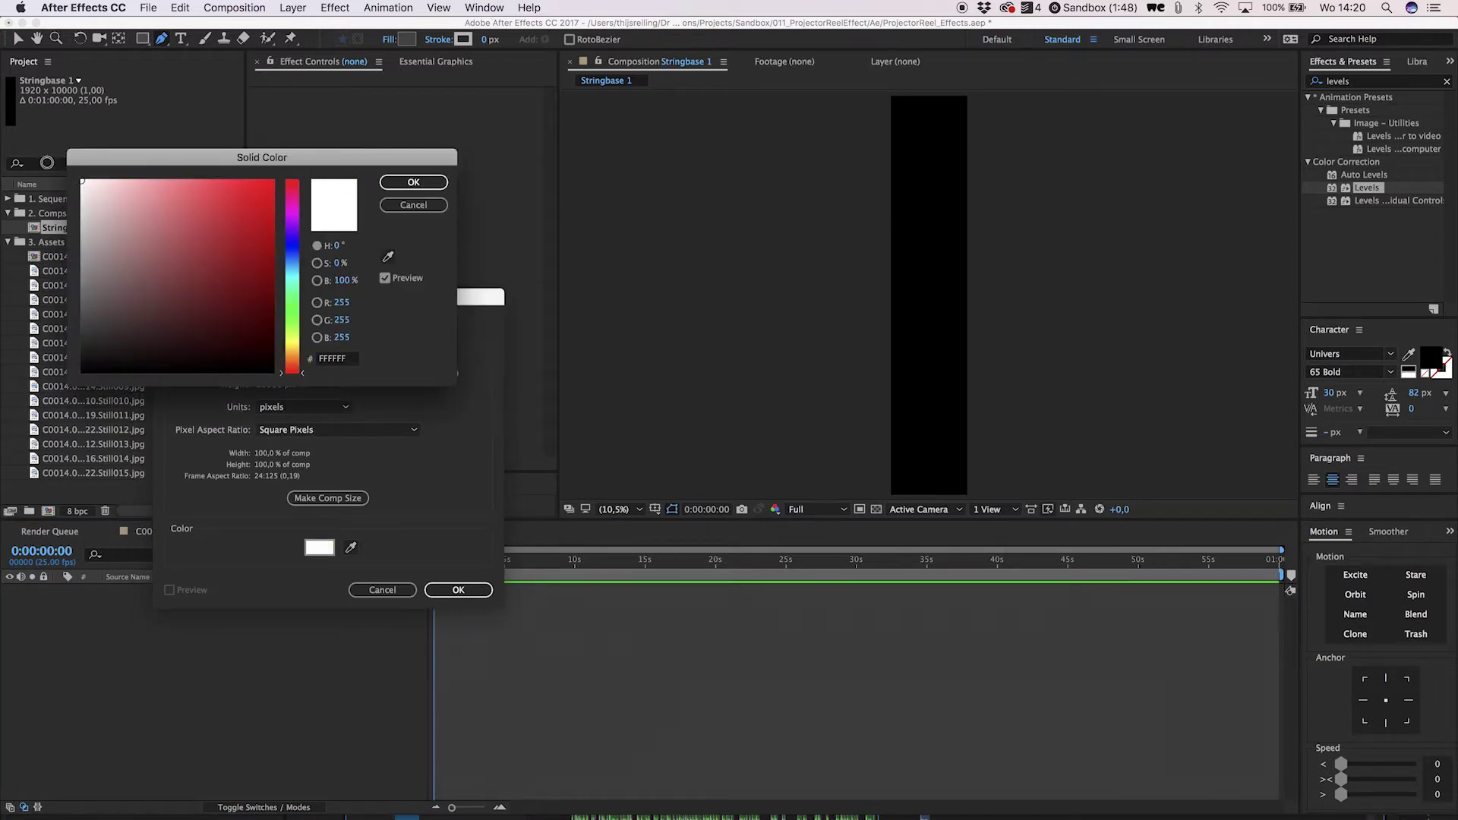
pyautogui.press('Return')
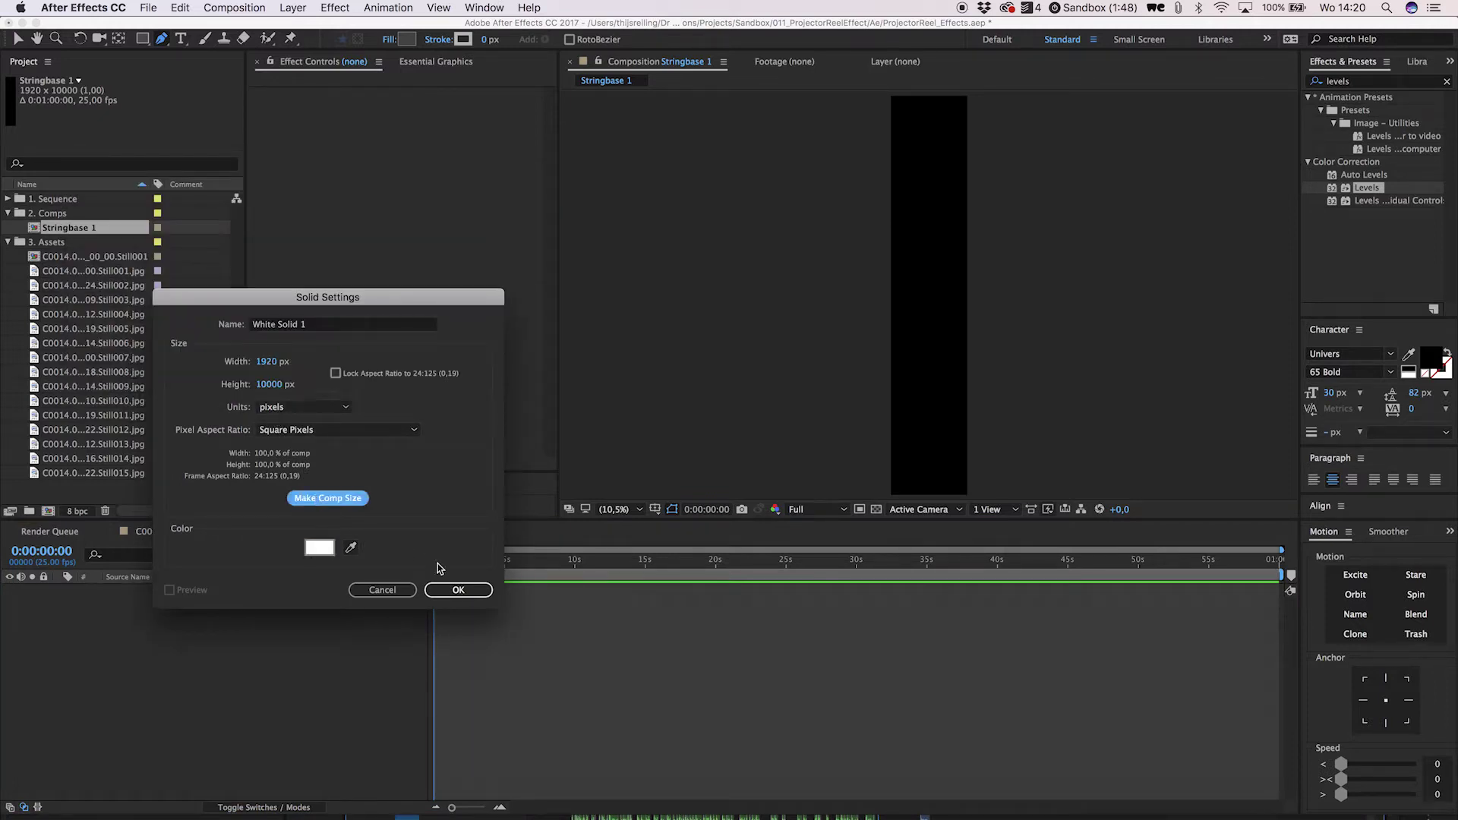
pyautogui.click(456, 590)
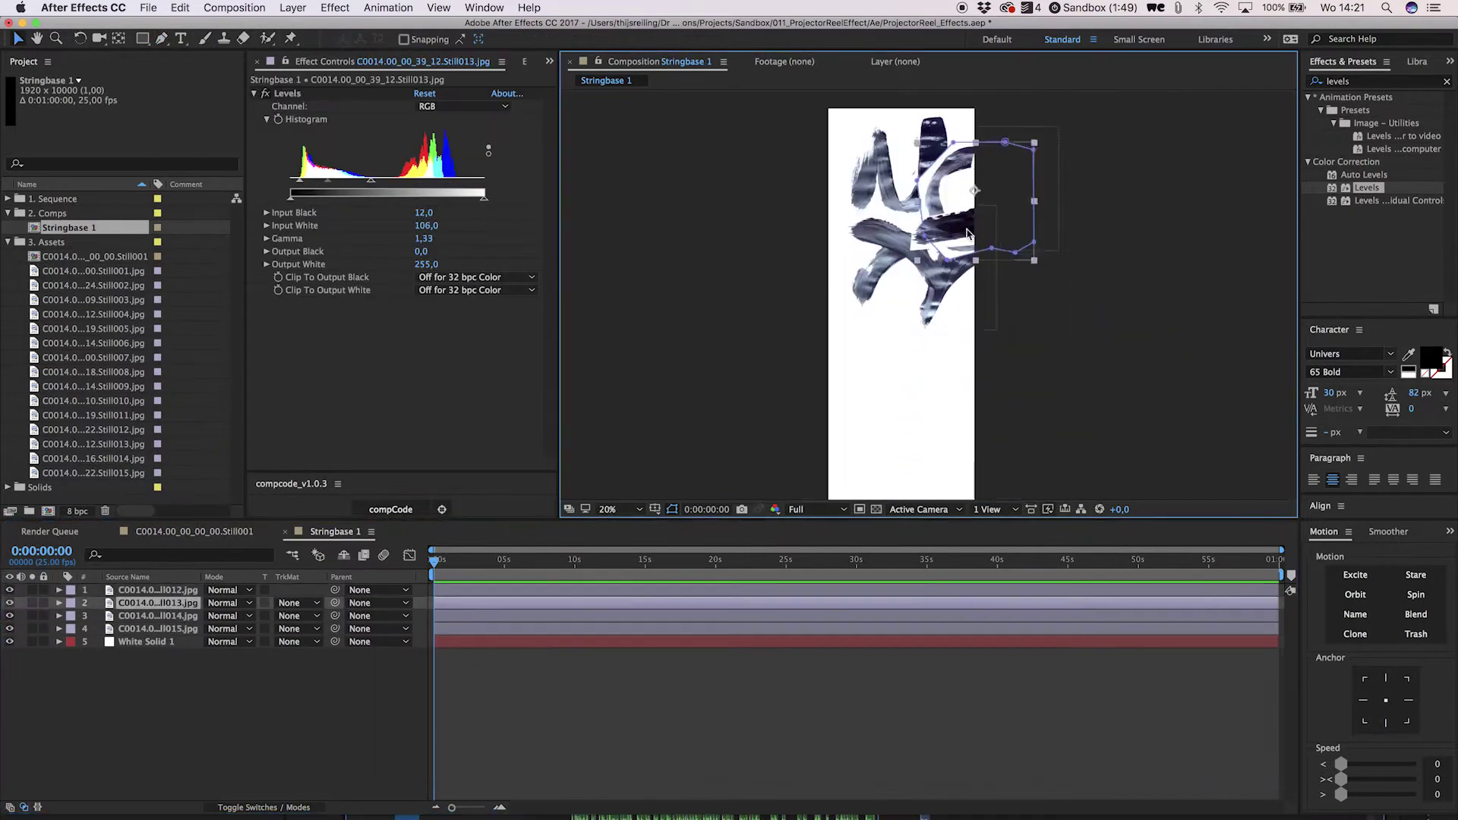
# Set the top still's blend mode to Darken and view the whole tall strip
pyautogui.click(234, 593)
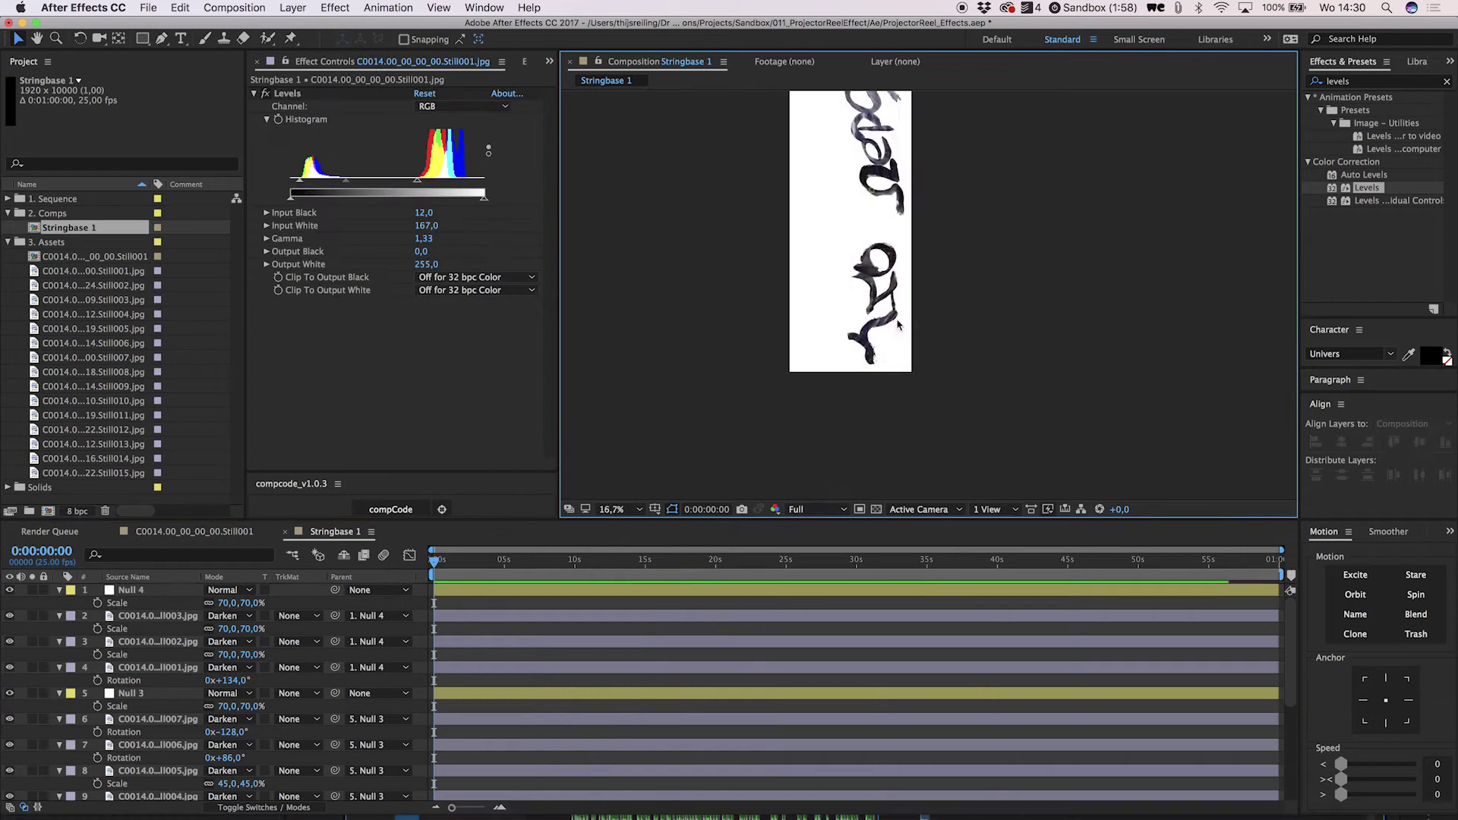
pyautogui.scroll(-1, 899, 324)
pyautogui.click(8, 241)
# Duplicate Stringbase 1 as Stringbase 2, open it, and select a still to rearrange
pyautogui.click(63, 349)
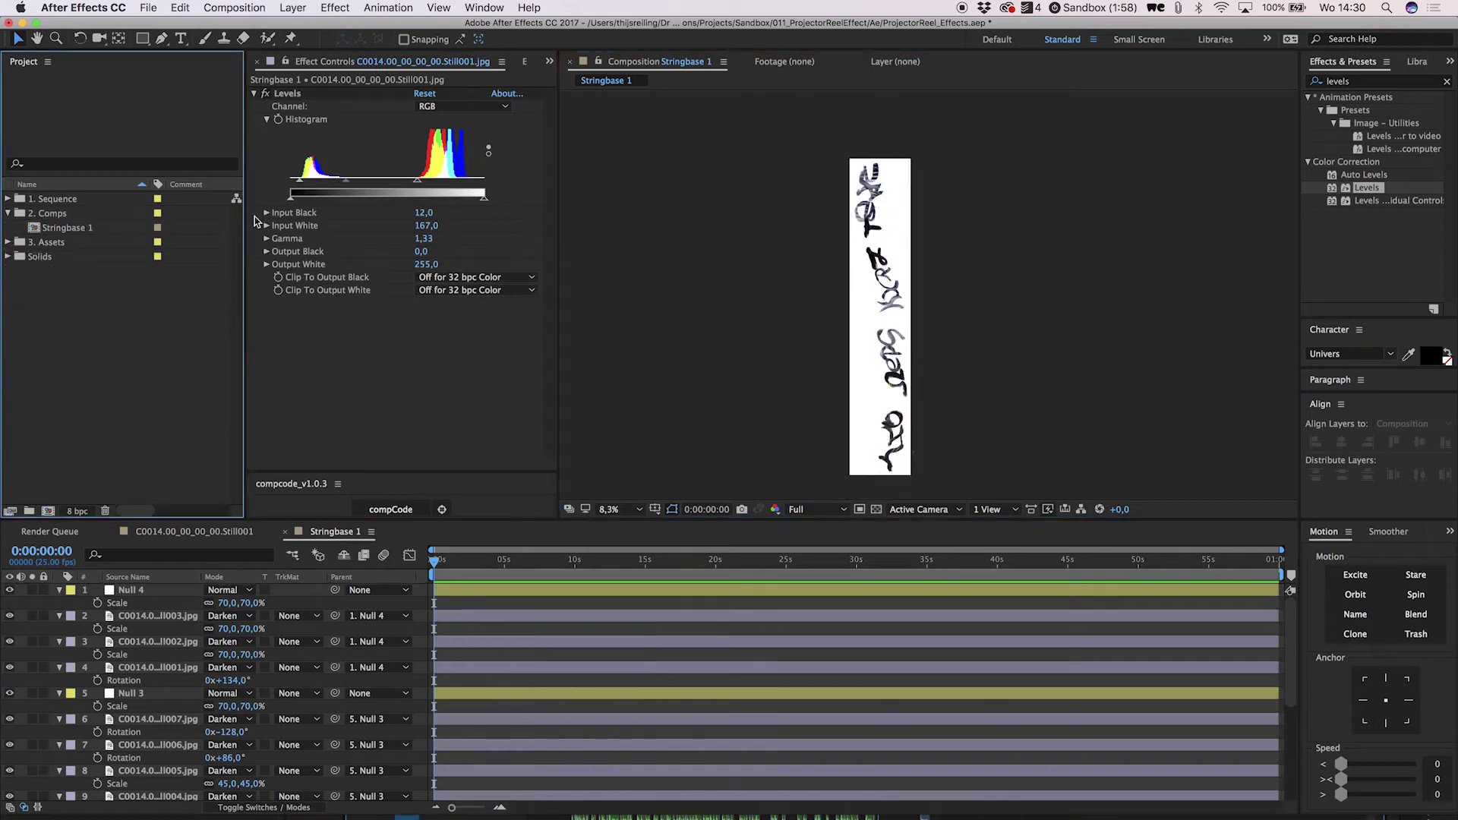
pyautogui.click(65, 231)
pyautogui.press('super+d')
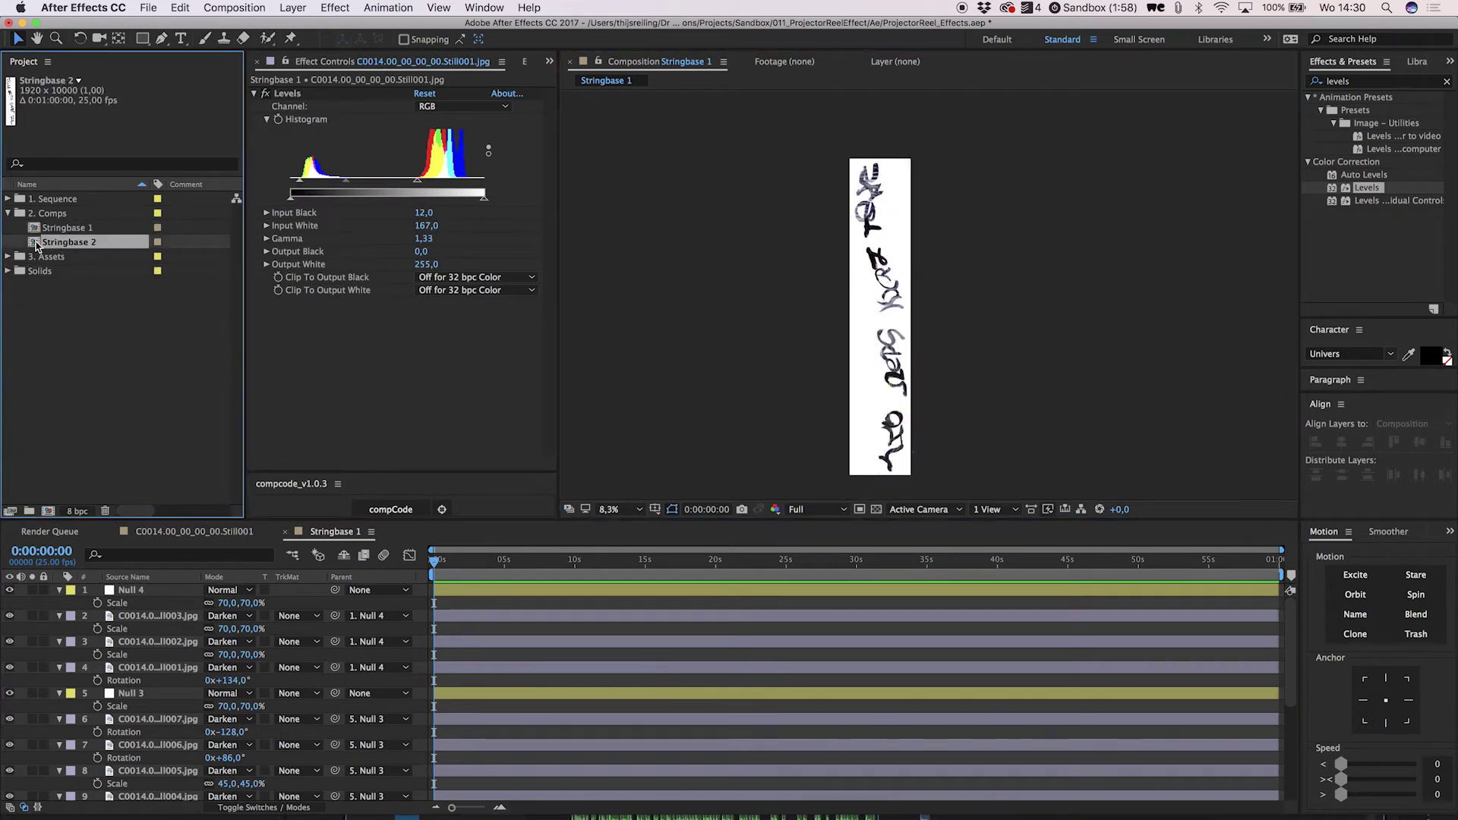
pyautogui.doubleClick(35, 243)
pyautogui.click(798, 167)
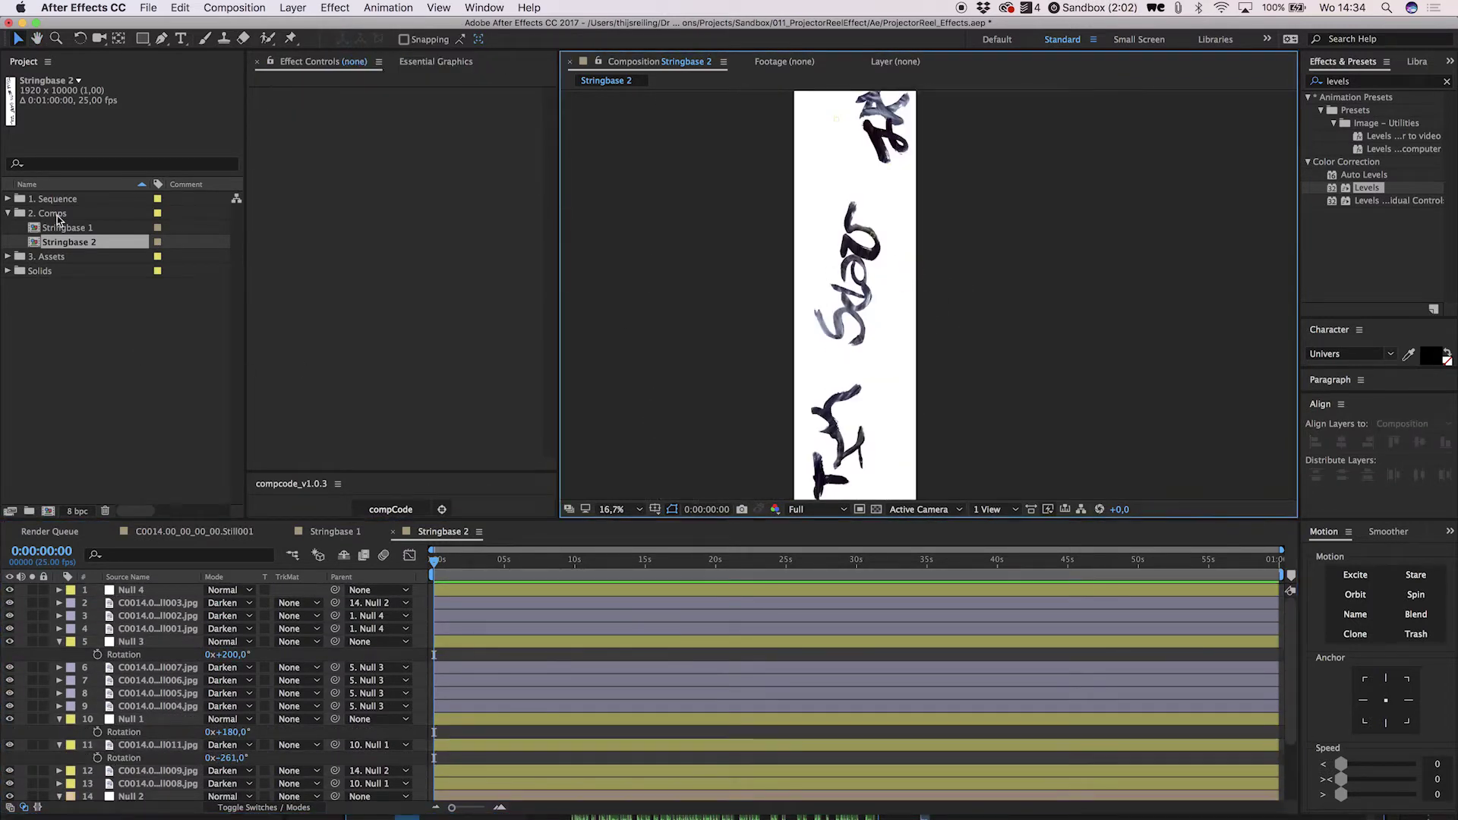
# Create a new composition named FilmReel, 1080 high, in the Sequence folder
pyautogui.click(54, 199)
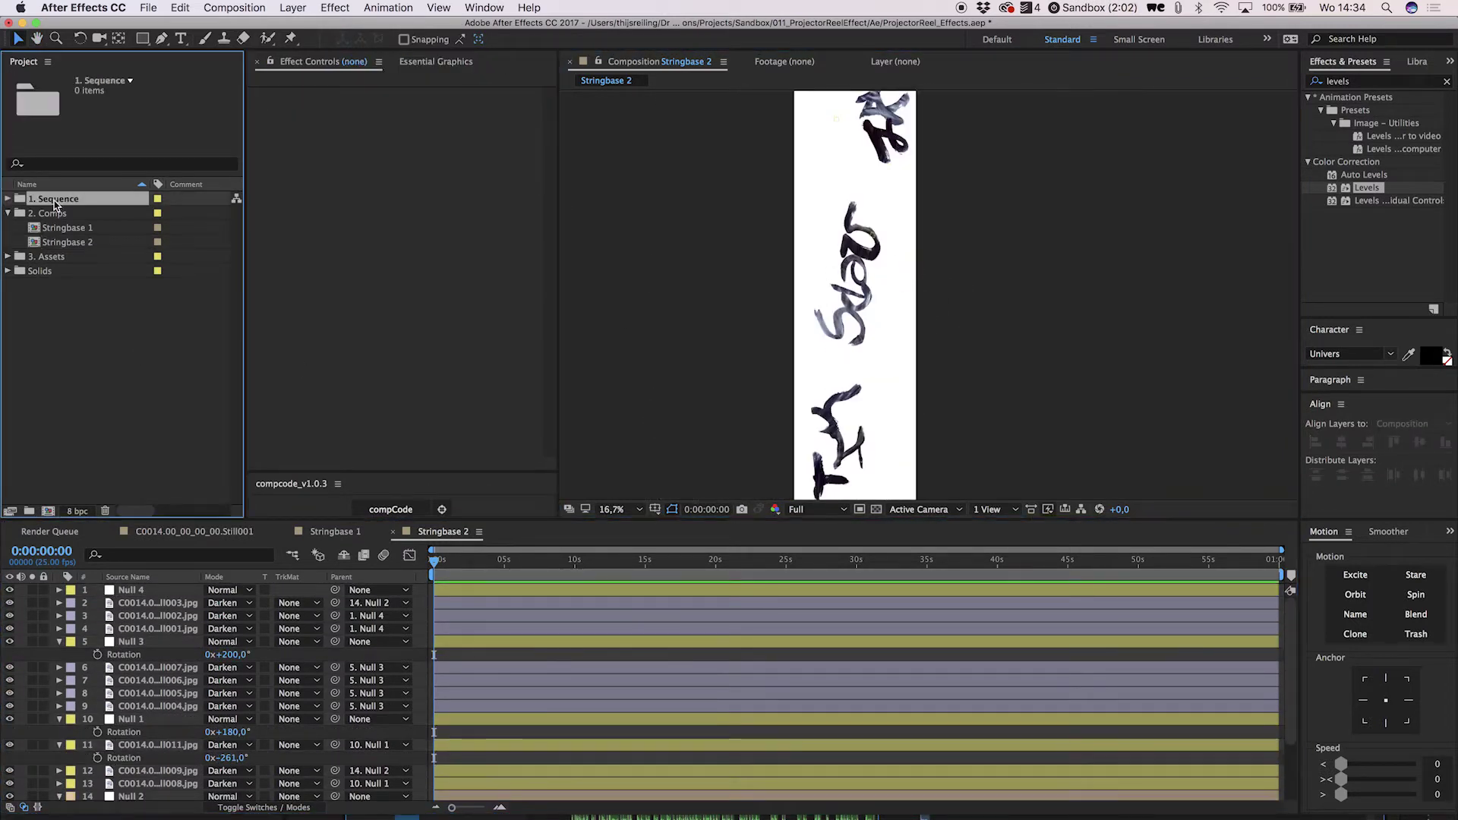
pyautogui.click(49, 511)
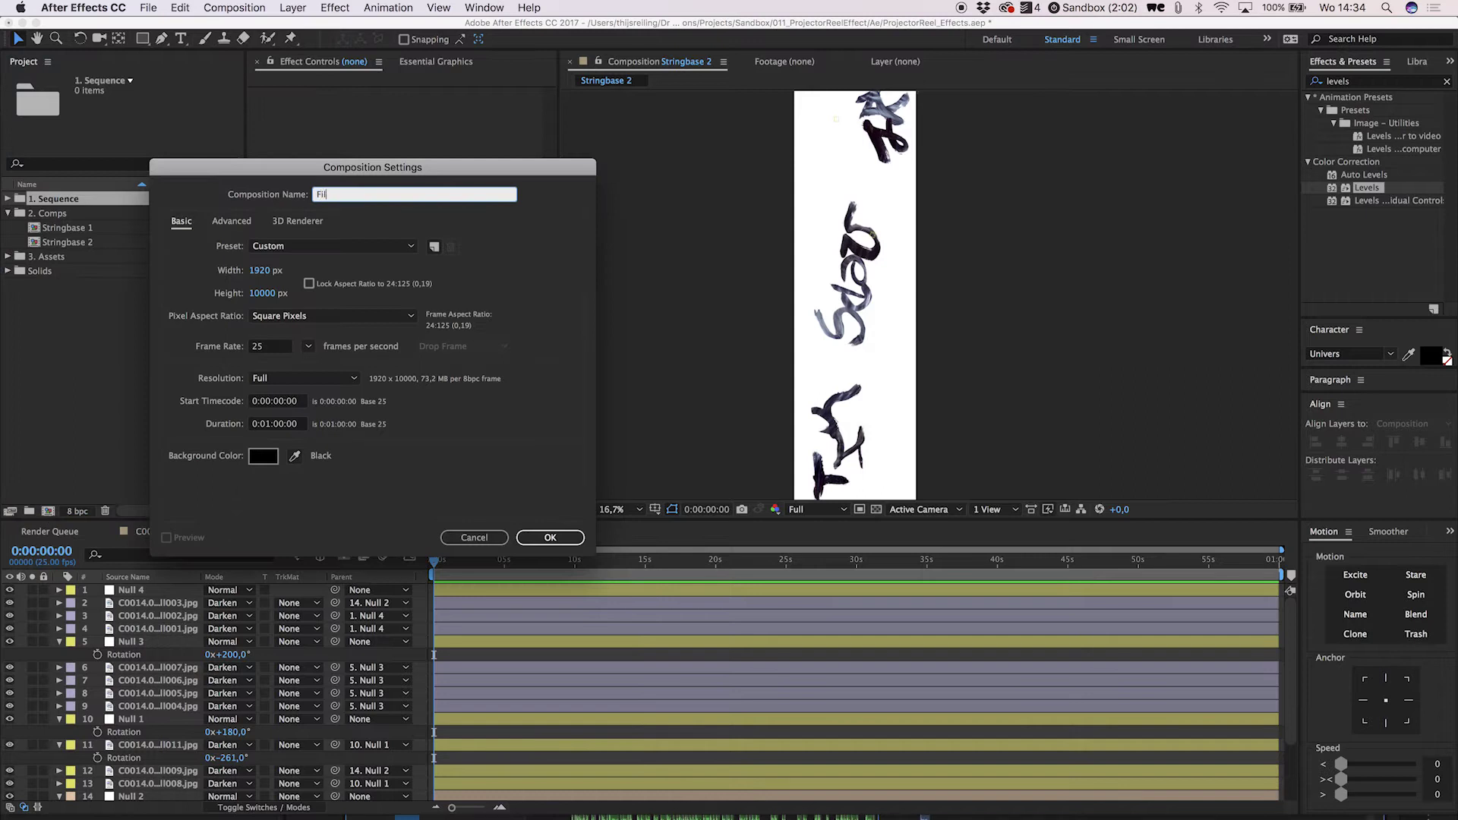
pyautogui.write('FilmReel')
pyautogui.press('Tab')
pyautogui.press('Tab')
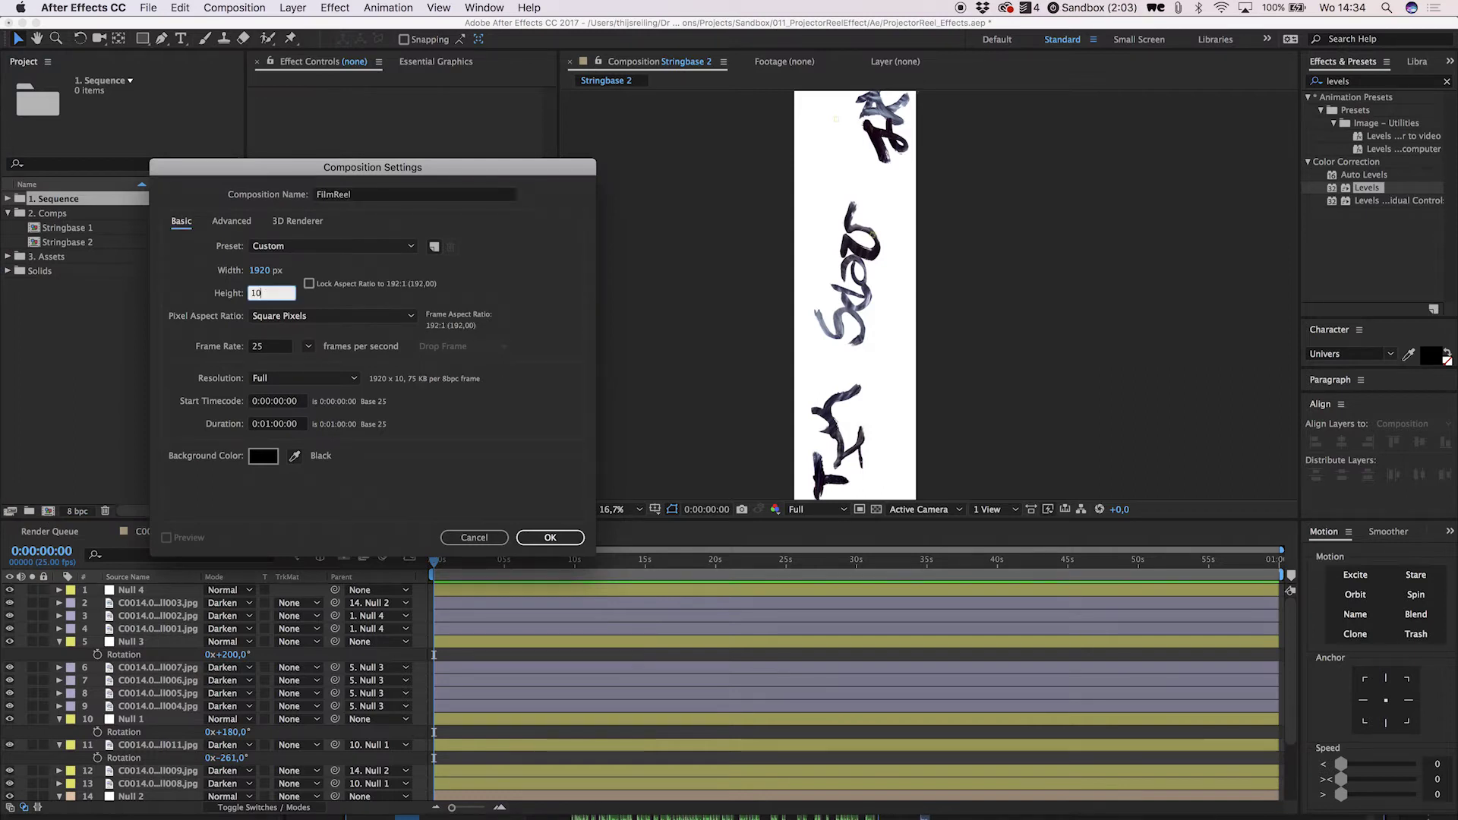
pyautogui.write('1080')
pyautogui.press('Return')
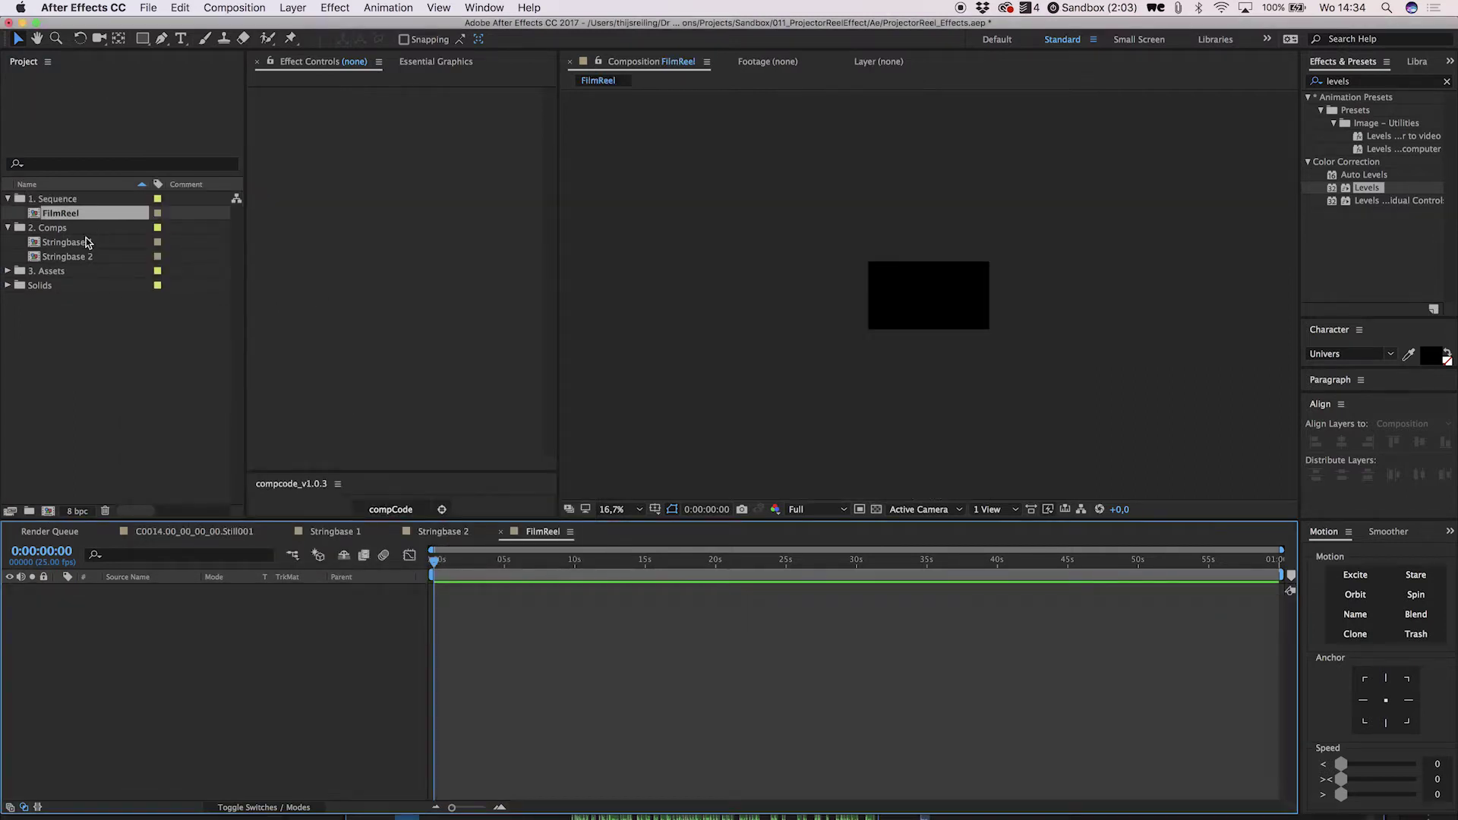
# Add Stringbase 1 and keyframe its Position from 960,6116 to 960,-5012, then preview
pyautogui.moveTo(87, 242); pyautogui.dragTo(124, 641)
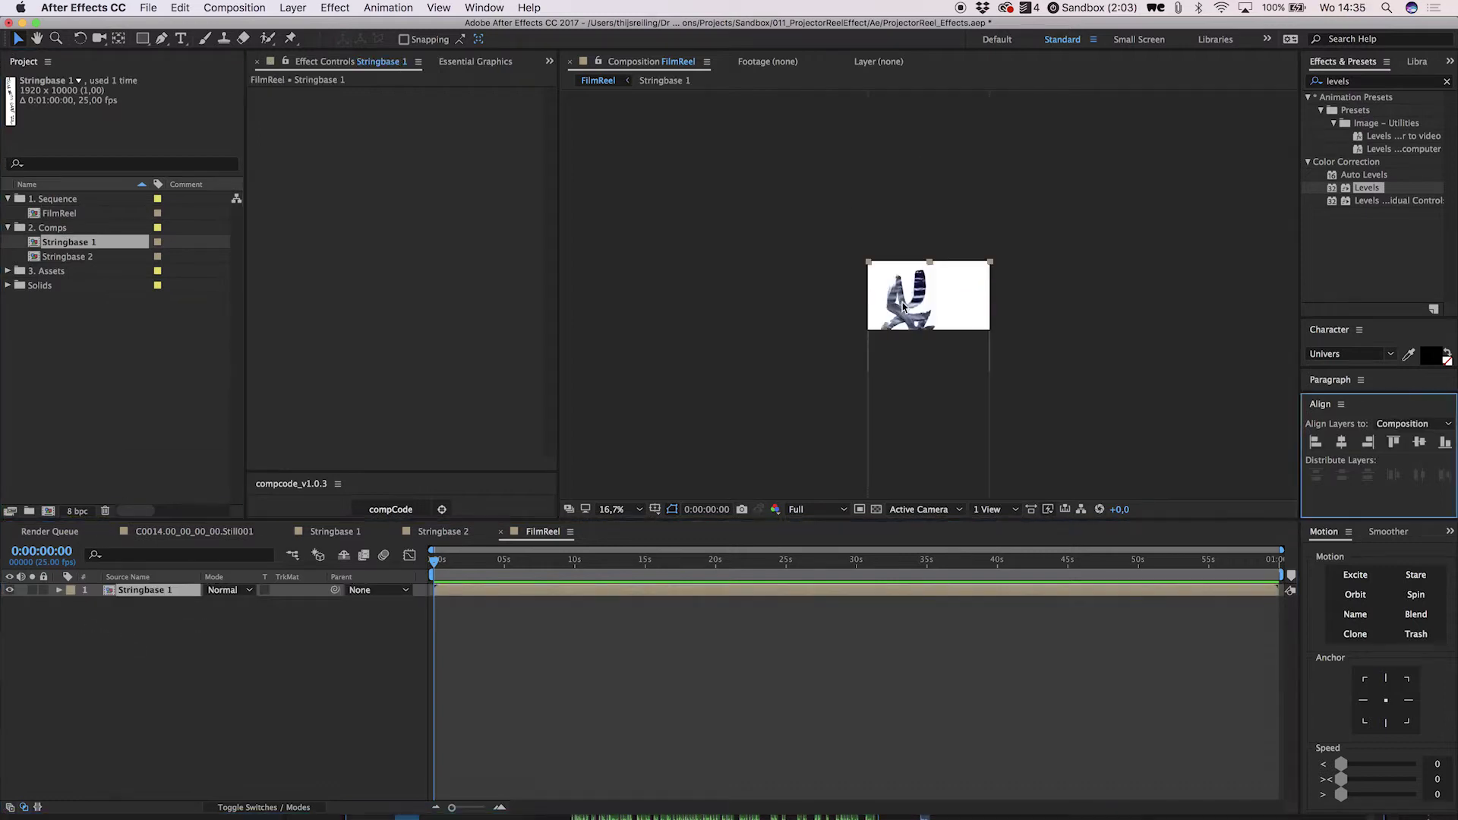
pyautogui.moveTo(903, 306); pyautogui.dragTo(896, 376)
pyautogui.press('p')
pyautogui.click(98, 604)
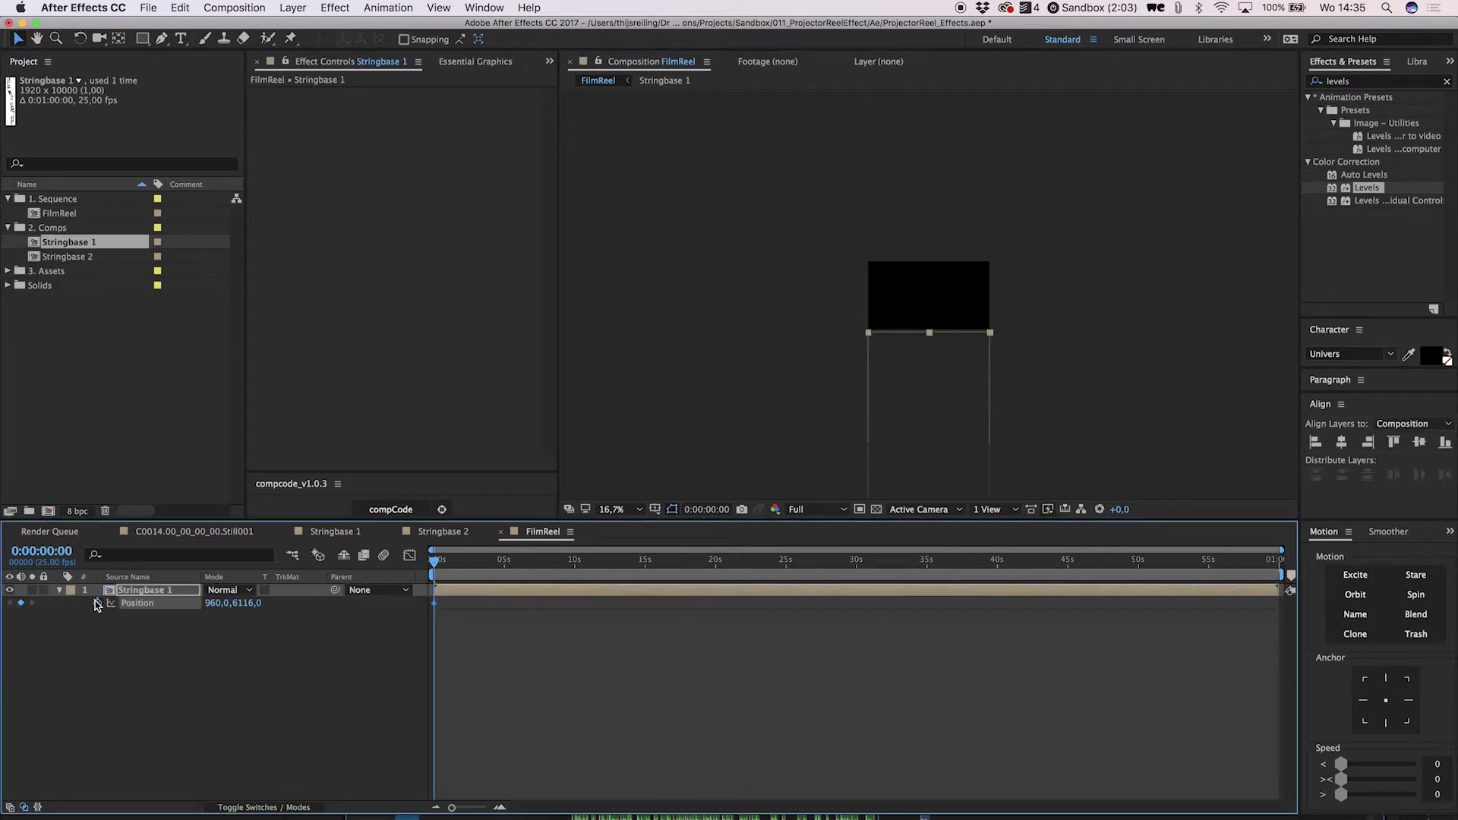
pyautogui.moveTo(496, 562); pyautogui.dragTo(519, 564)
pyautogui.moveTo(961, 357)
pyautogui.mouseDown()
pyautogui.moveTo(969, 308)
pyautogui.moveTo(966, 334)
pyautogui.mouseUp()
pyautogui.press('Home')
pyautogui.press('space')
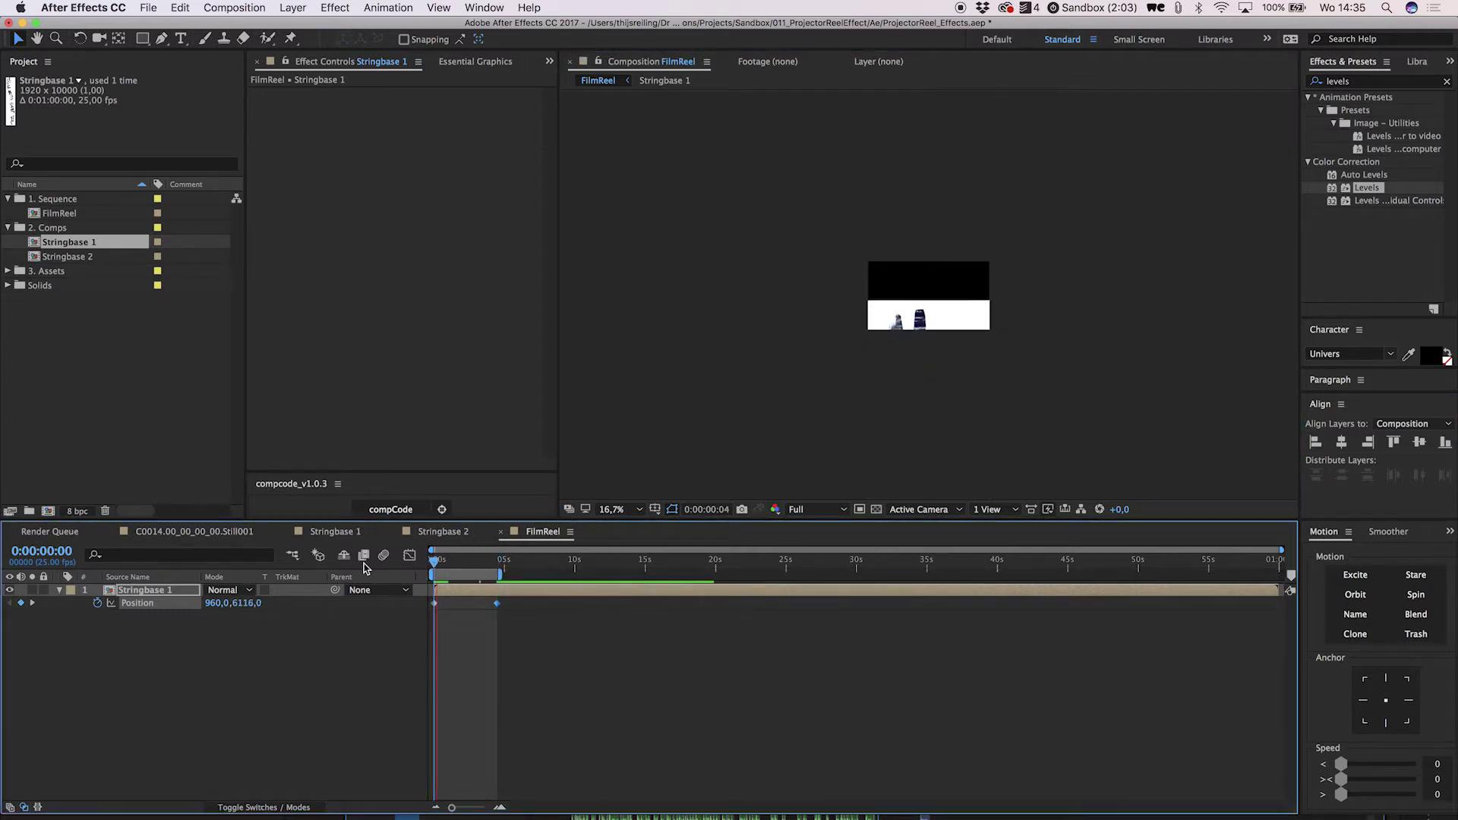
pyautogui.press('space')
# Move the end Position keyframe progressively earlier to about one second, previewing each change
pyautogui.press('/')
pyautogui.press('=')
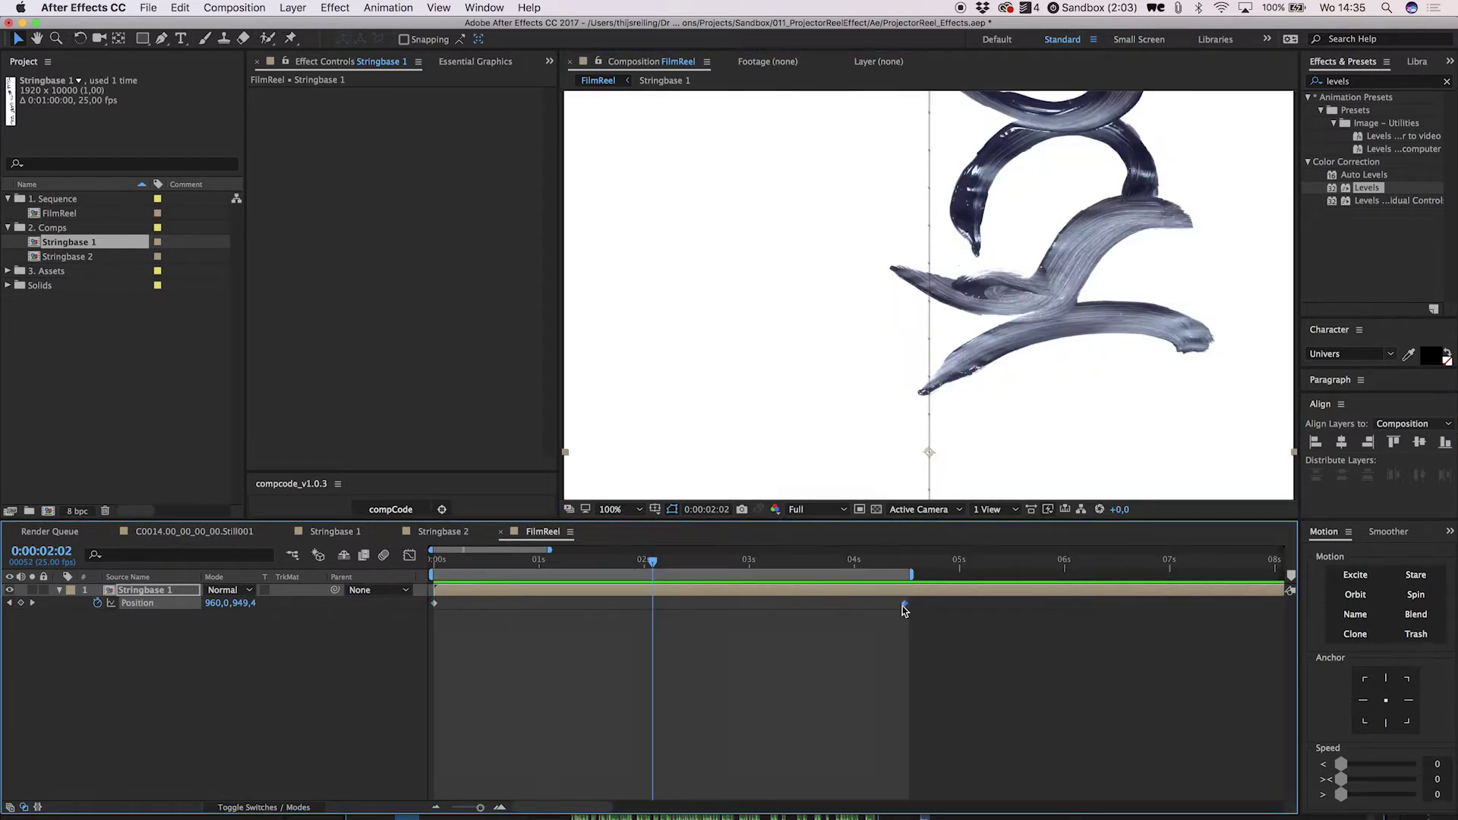
pyautogui.moveTo(904, 603); pyautogui.dragTo(644, 604)
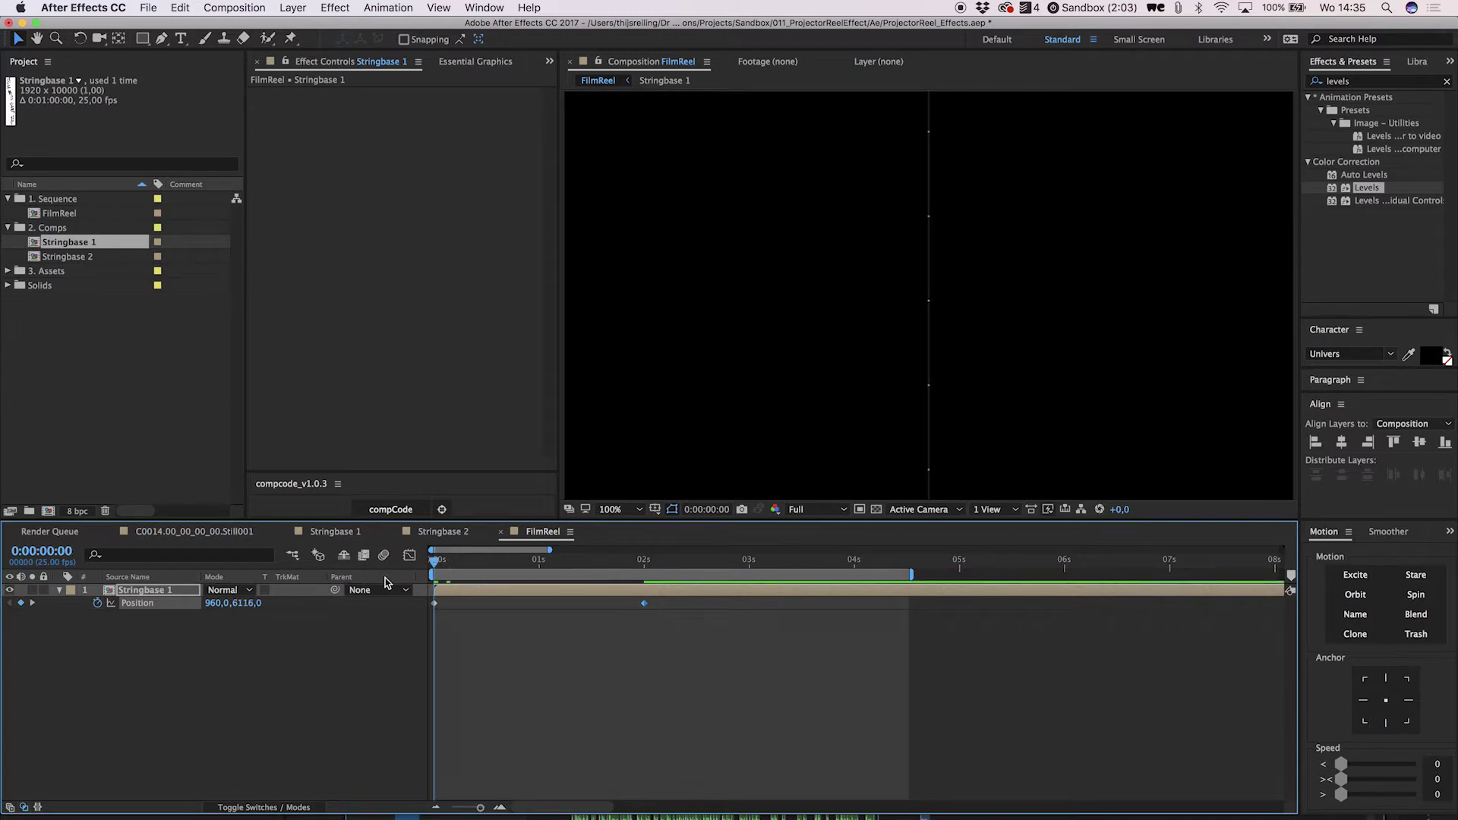
pyautogui.press('space')
pyautogui.press('space')
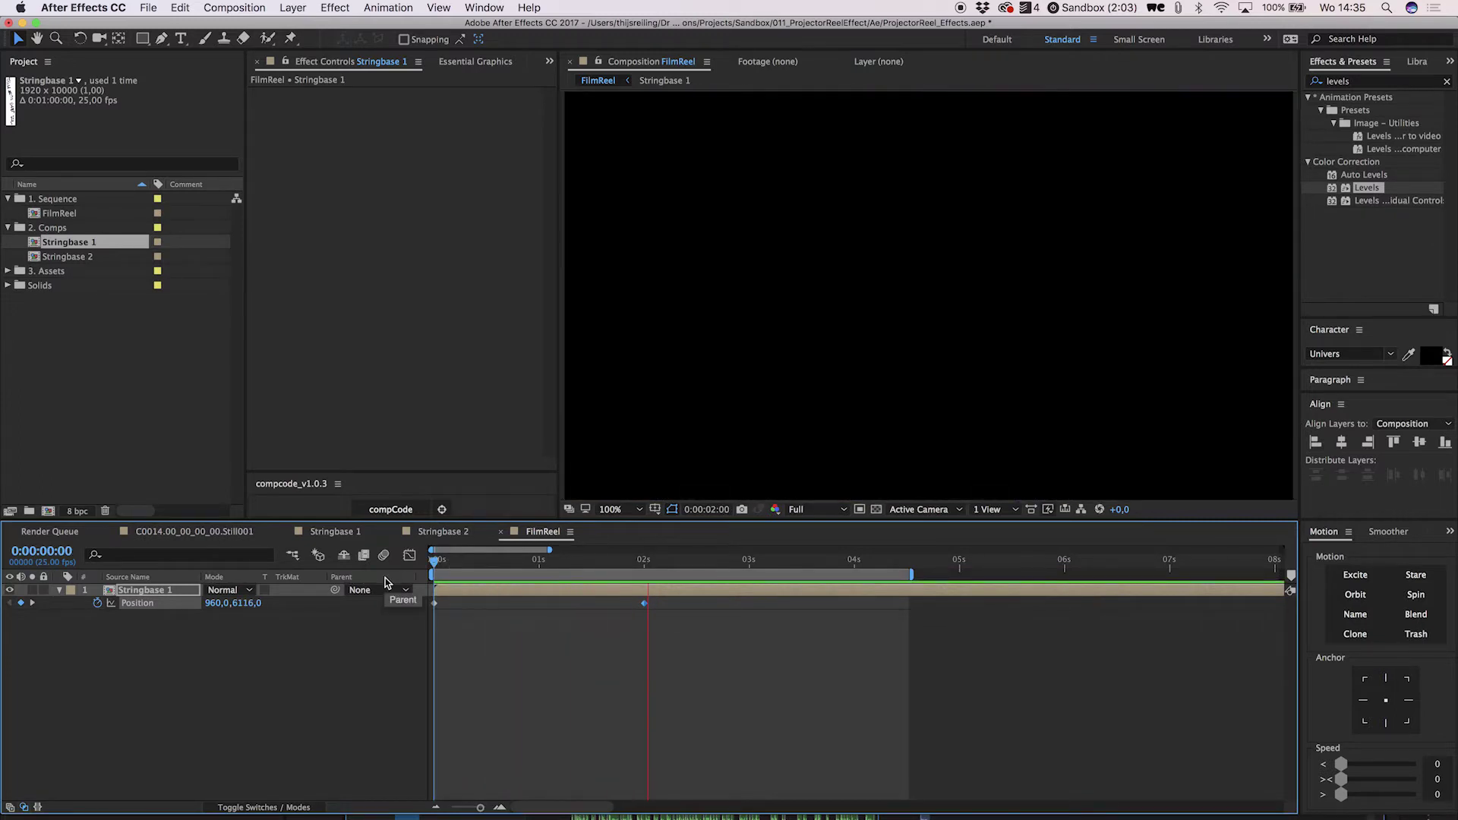
pyautogui.press('space')
pyautogui.moveTo(644, 603); pyautogui.dragTo(578, 603)
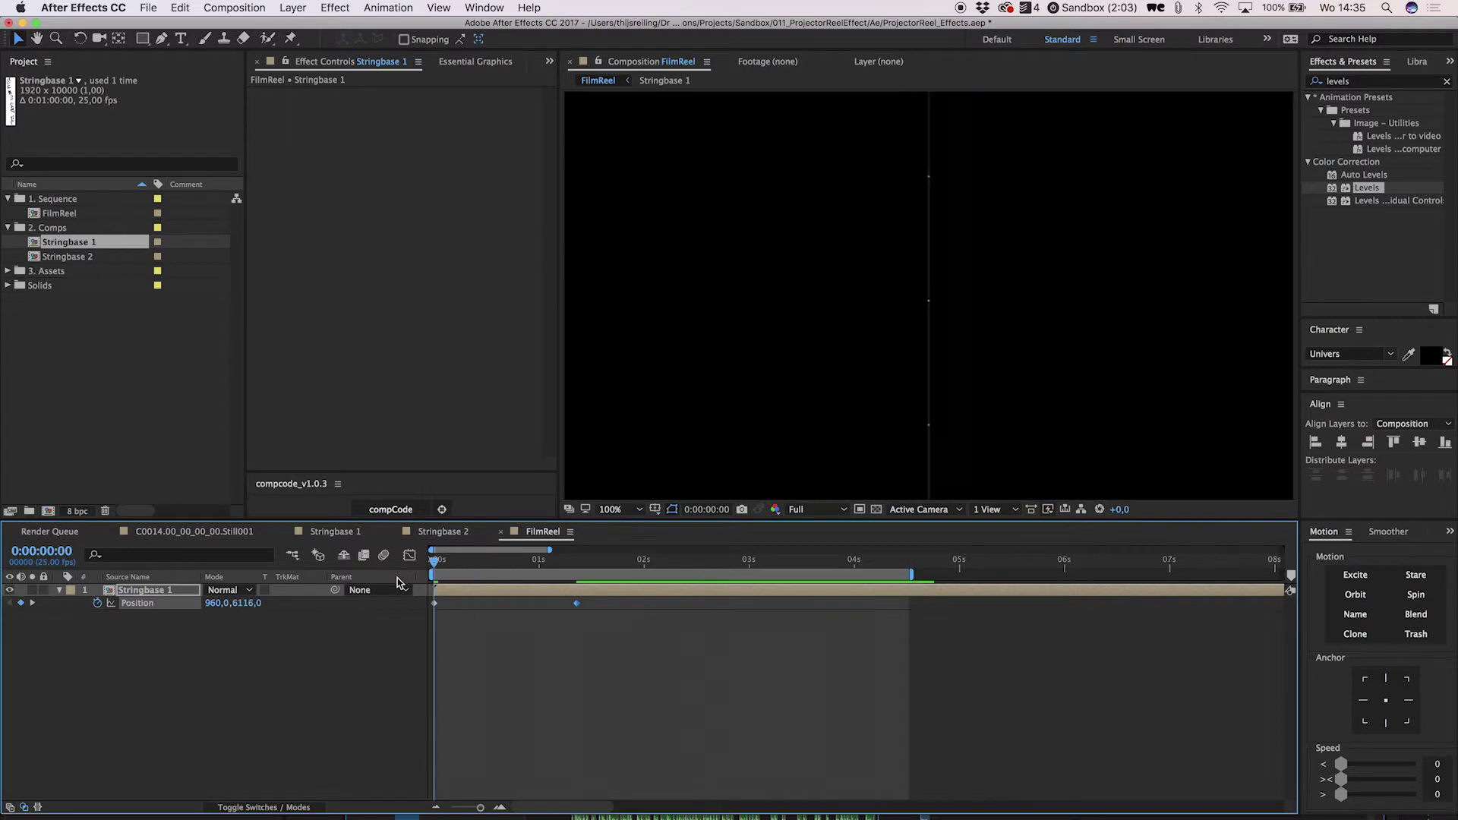
pyautogui.press('space')
pyautogui.press('space')
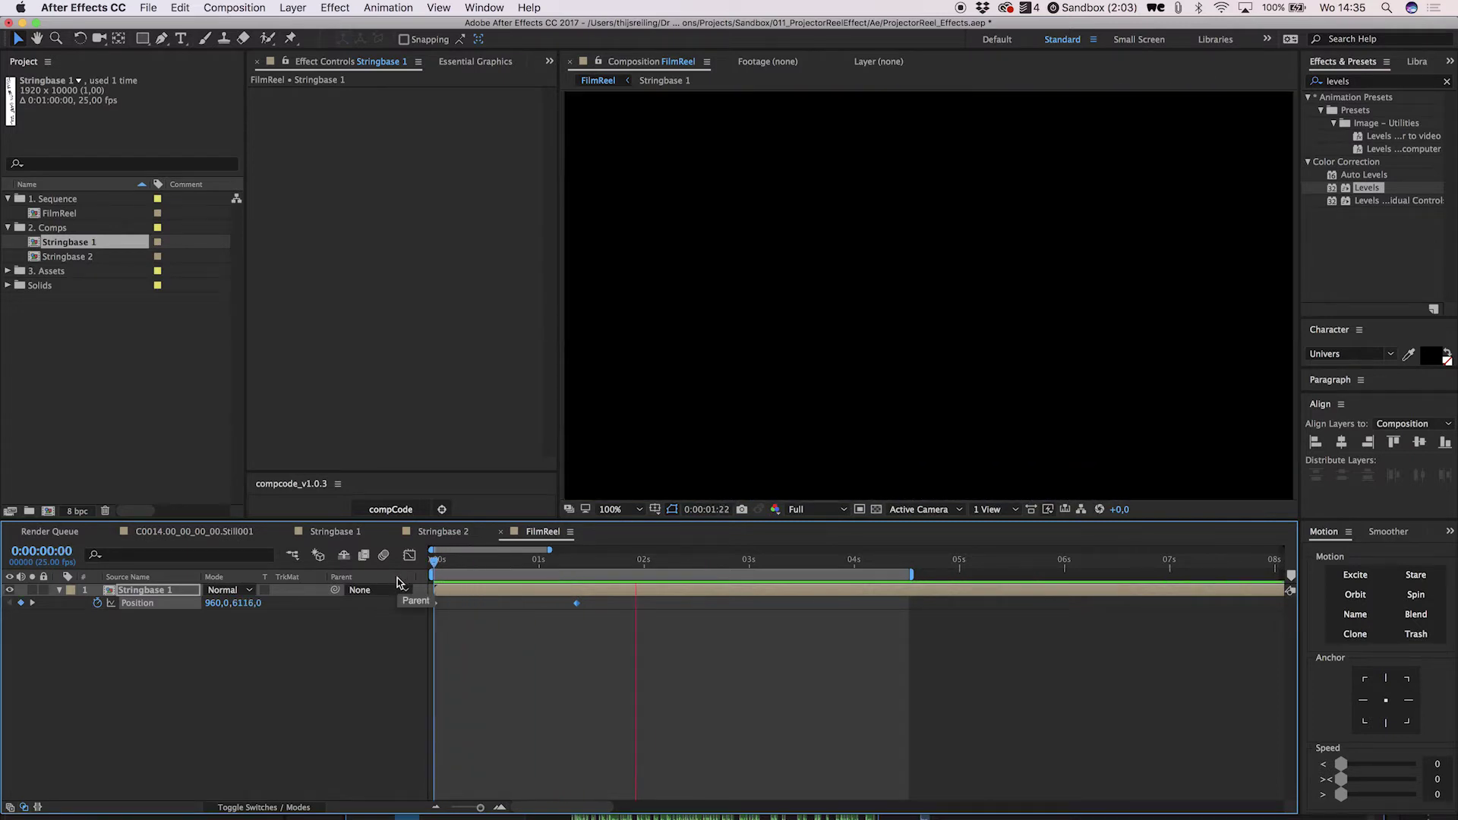
pyautogui.moveTo(577, 603); pyautogui.dragTo(552, 603)
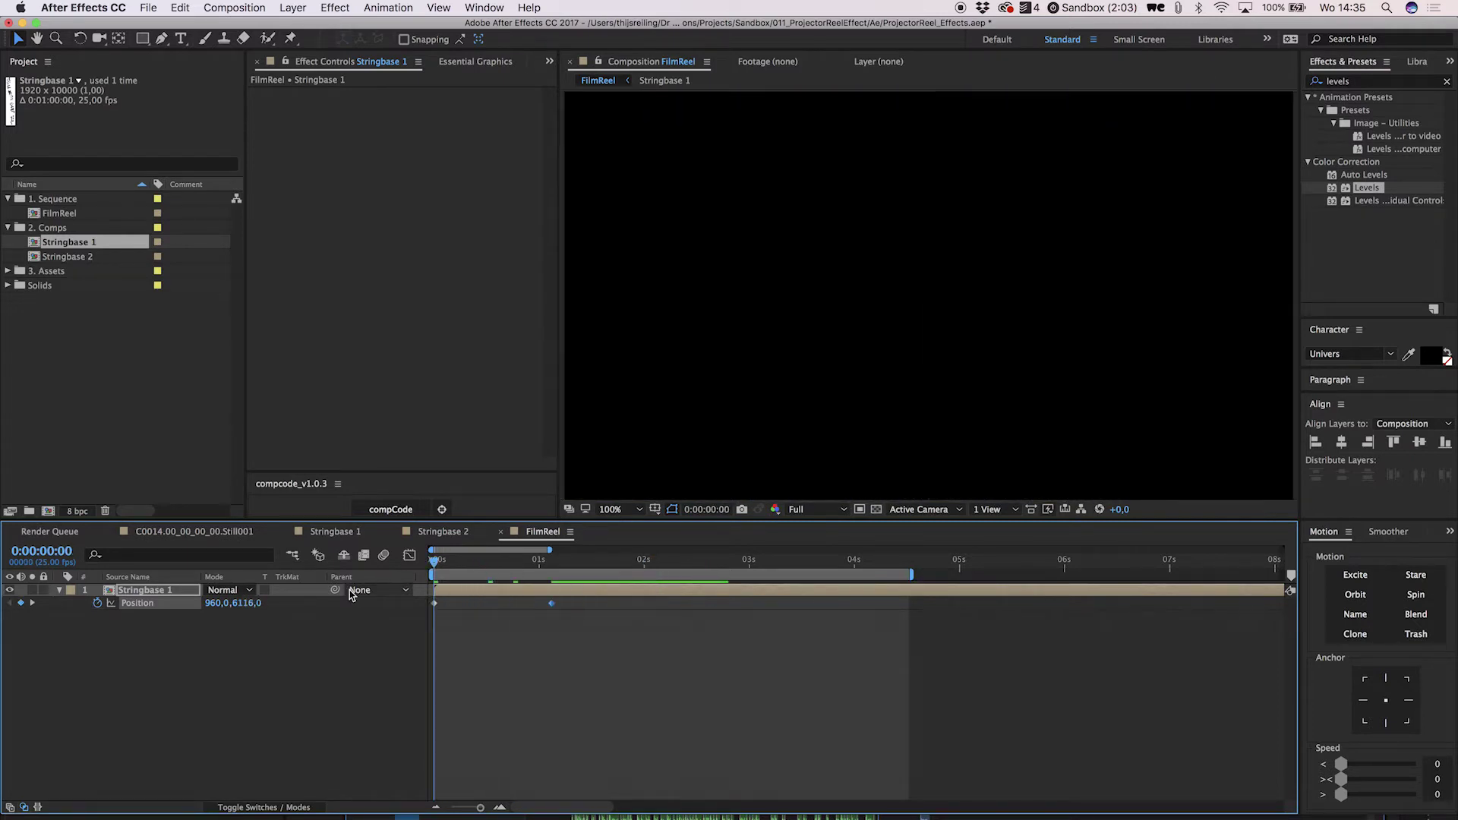
pyautogui.press('space')
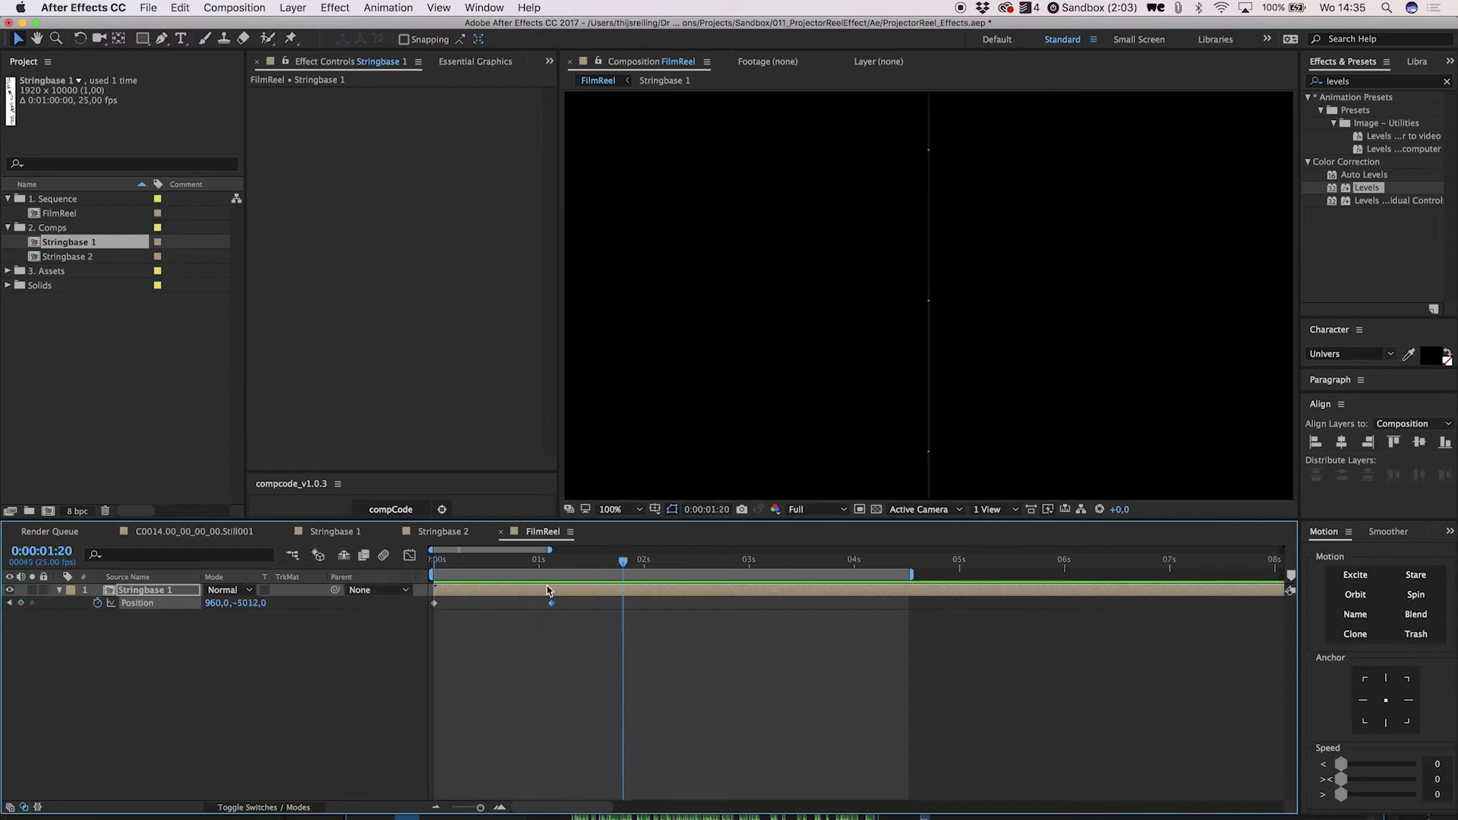
# Add Stringbase 2 to FilmReel over a new white solid background
pyautogui.moveTo(68, 256); pyautogui.dragTo(433, 583)
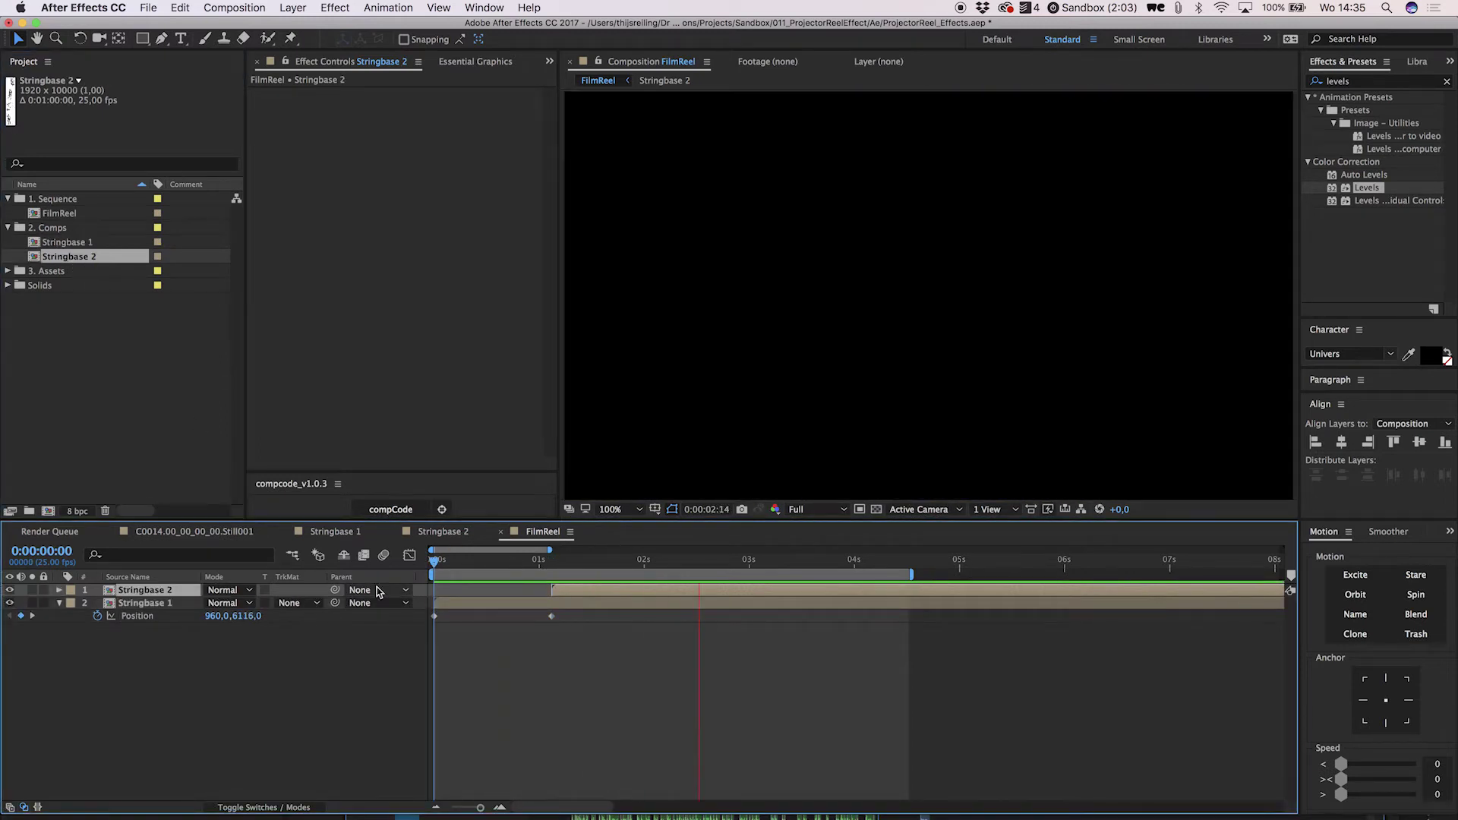
pyautogui.press('space')
pyautogui.press('space')
pyautogui.hotkey('ctrl', 'y')
pyautogui.press('Return')
# Duplicate both Stringbase layers, shift the copies about 2.6 seconds later, and extend the work area
pyautogui.press('space')
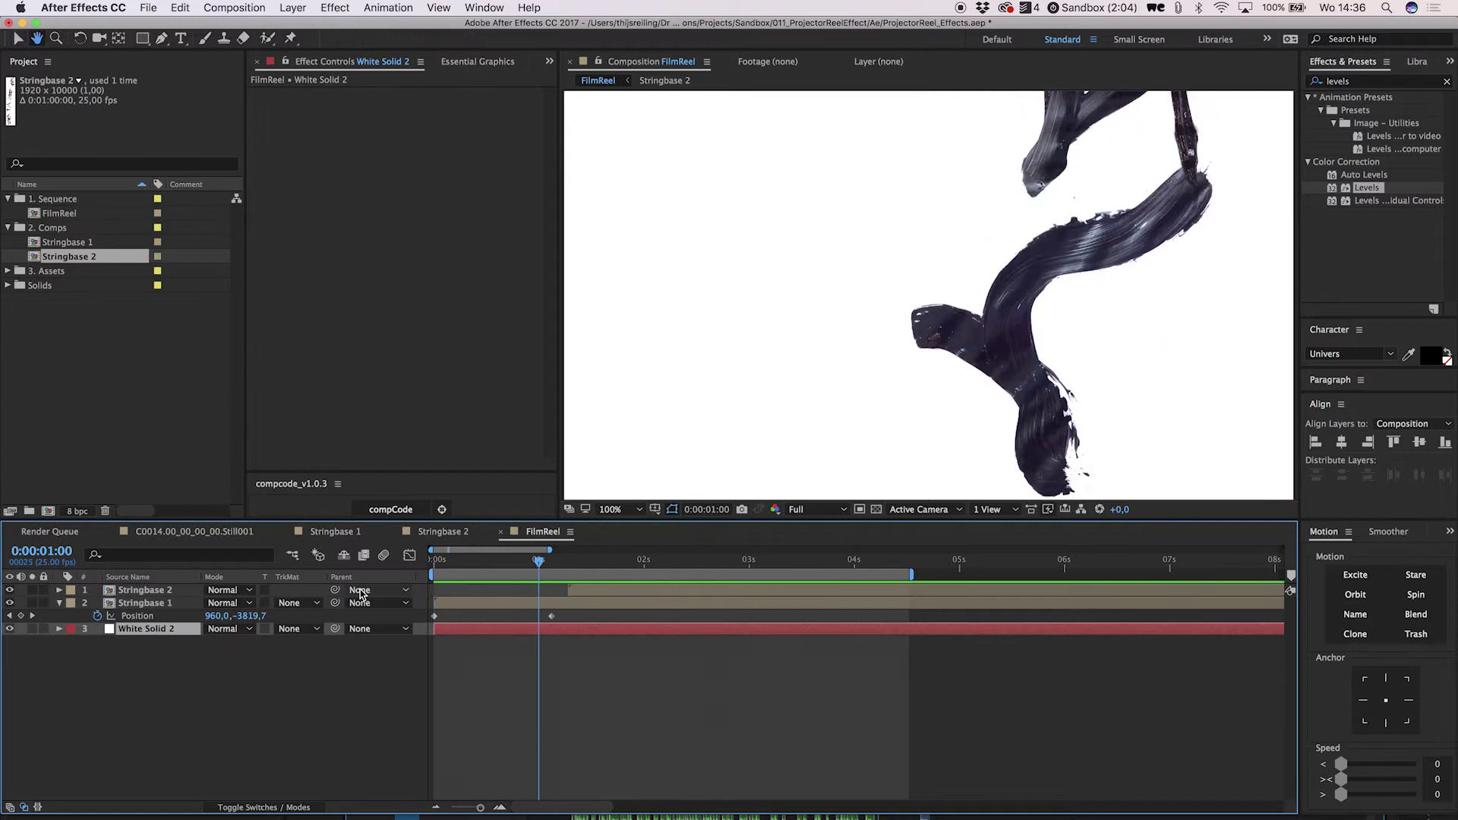
pyautogui.hotkey('ctrl', 'd')
pyautogui.moveTo(591, 593); pyautogui.dragTo(870, 600)
pyautogui.moveTo(912, 574); pyautogui.dragTo(981, 578)
pyautogui.press('p')
pyautogui.press('space')
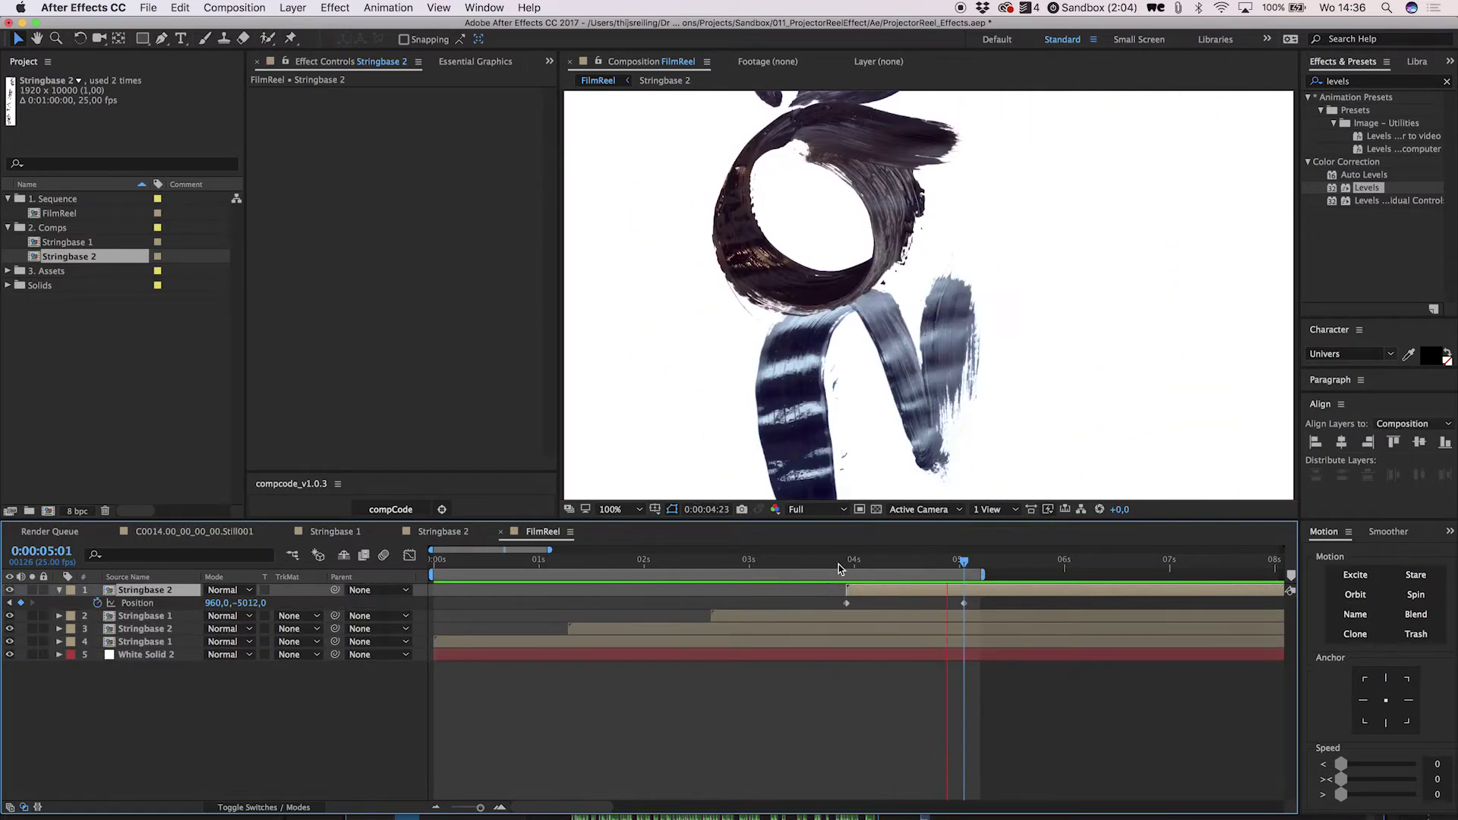
# Add an adjustment layer with the Invert effect to FilmReel
pyautogui.hotkey('ctrl', 'alt', 'y')
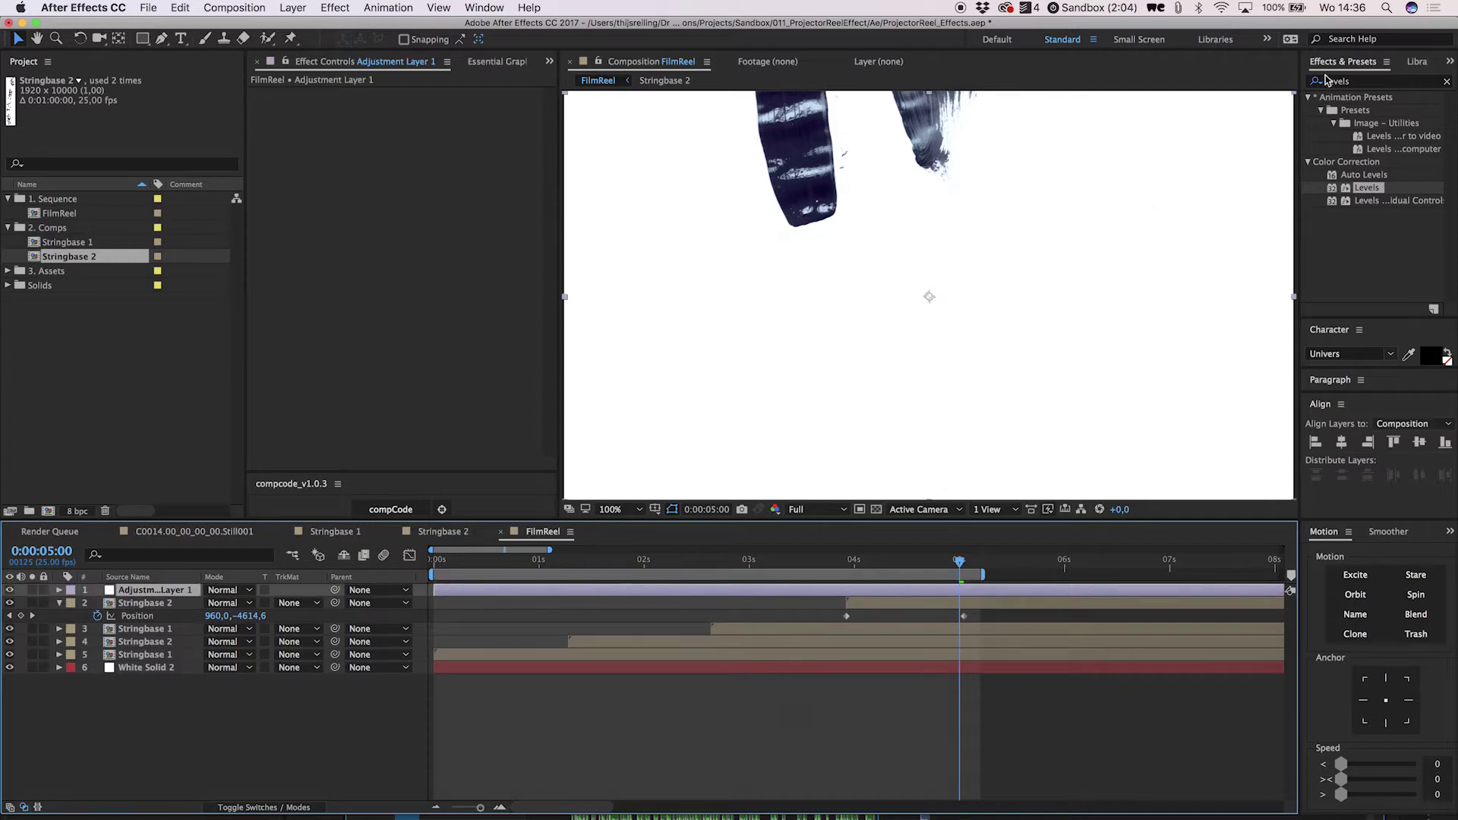
pyautogui.click(1359, 81)
pyautogui.write('invert')
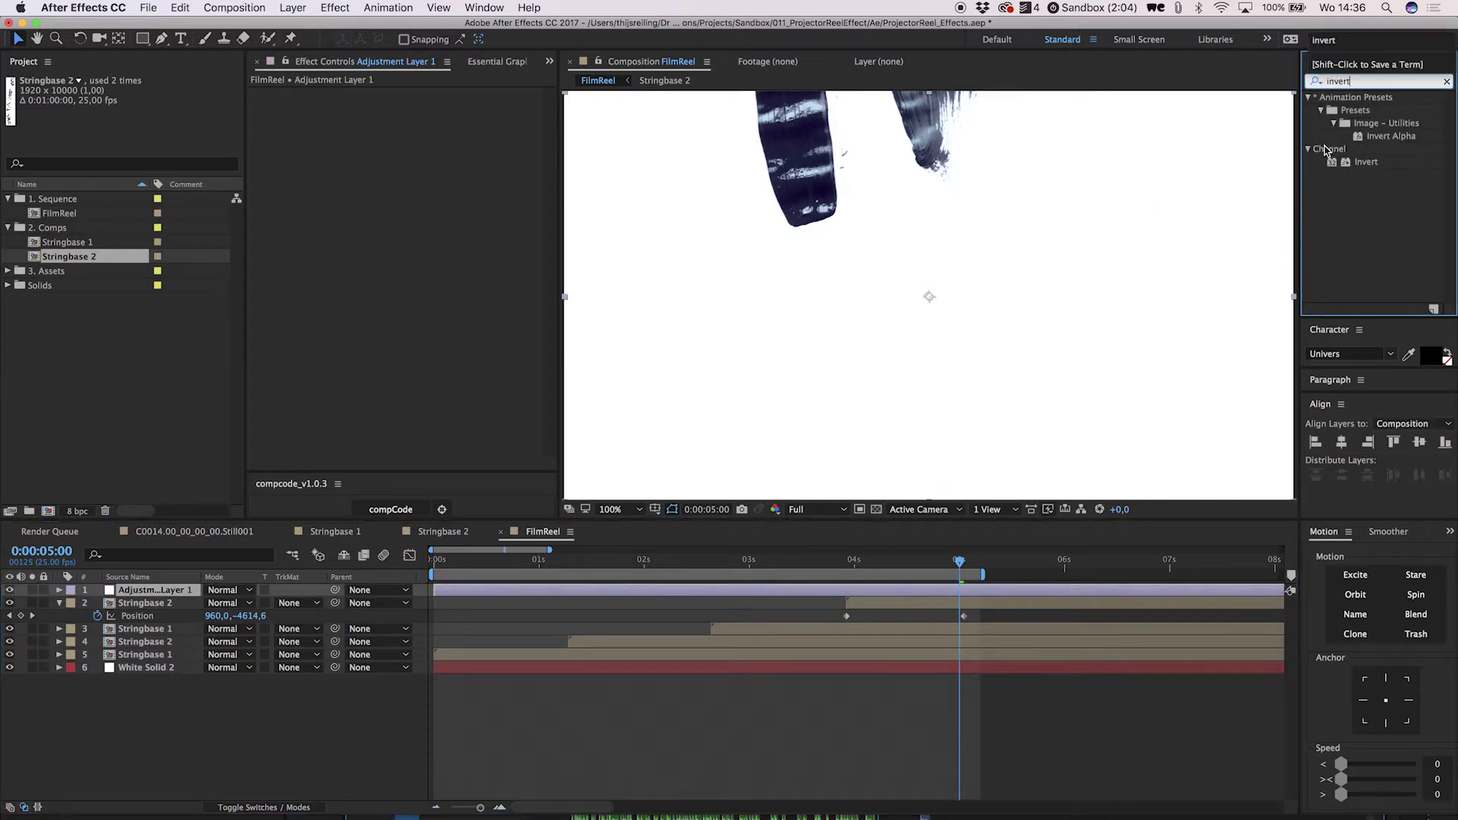
pyautogui.doubleClick(1362, 163)
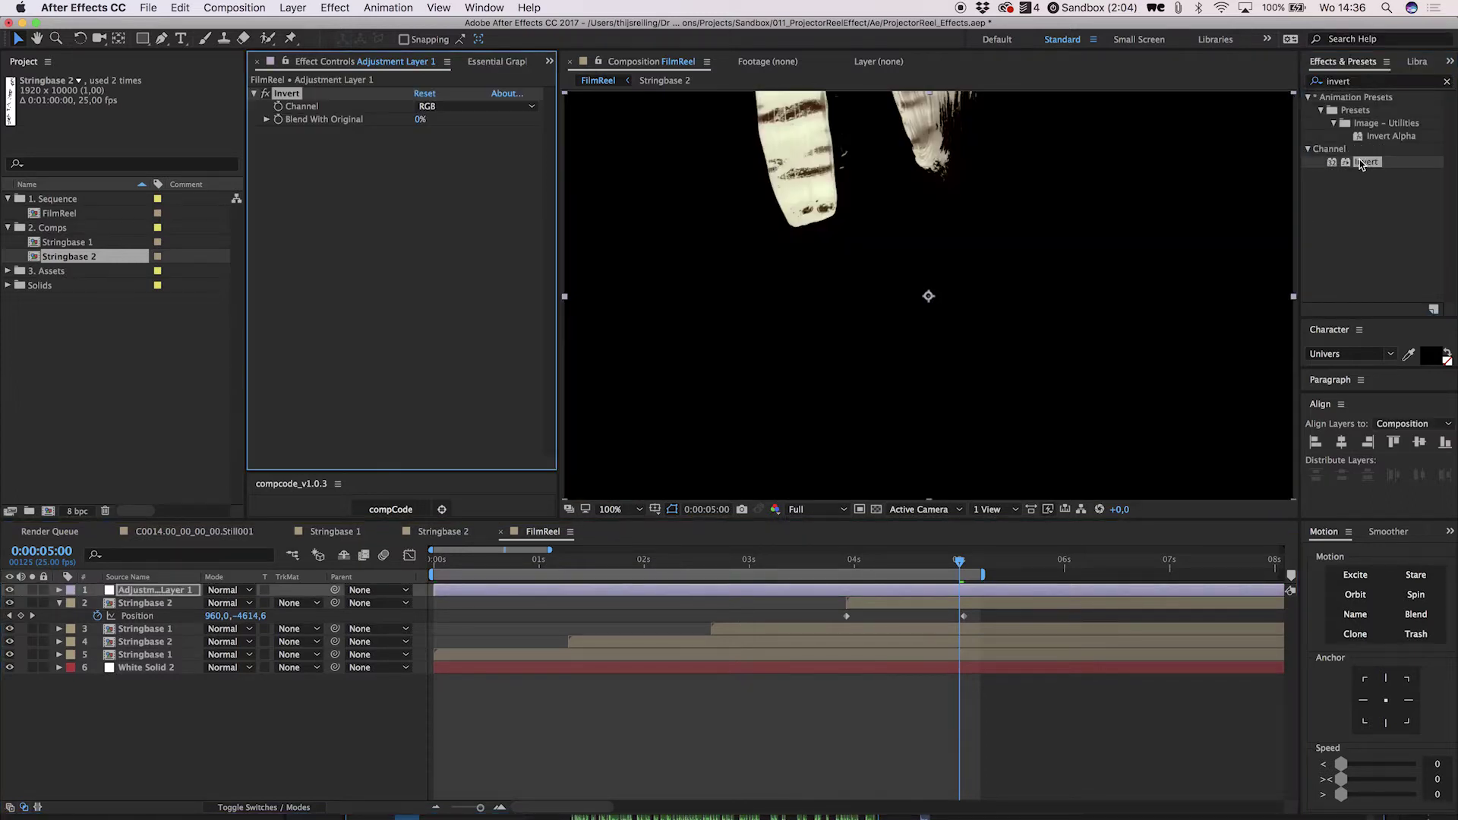
pyautogui.click(783, 572)
pyautogui.moveTo(660, 569); pyautogui.dragTo(631, 570)
pyautogui.click(621, 600)
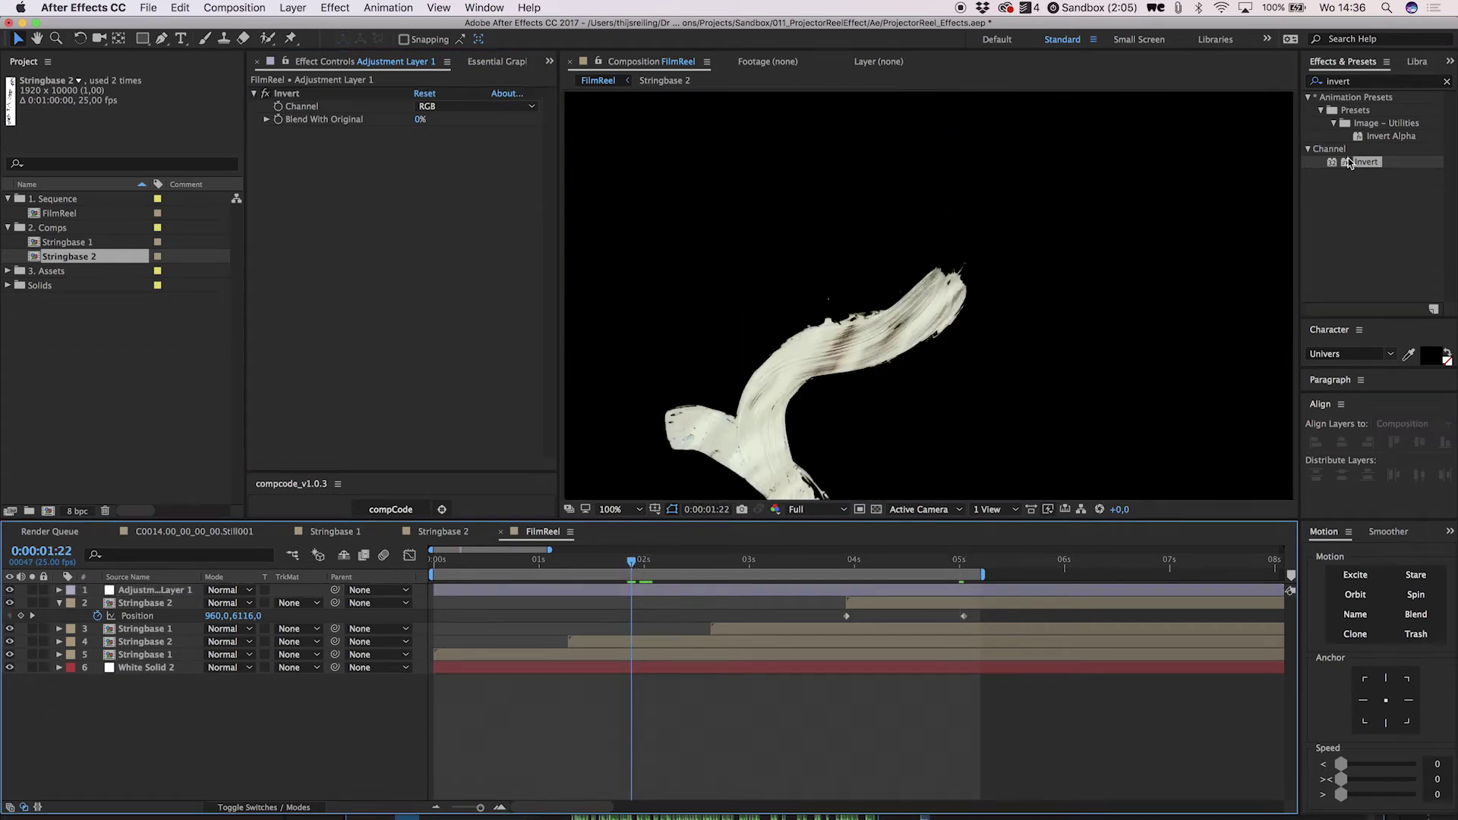
# Add a second adjustment layer with Channel Mixer, Red-Red lowered to 93, and preview
pyautogui.press('super+alt+y')
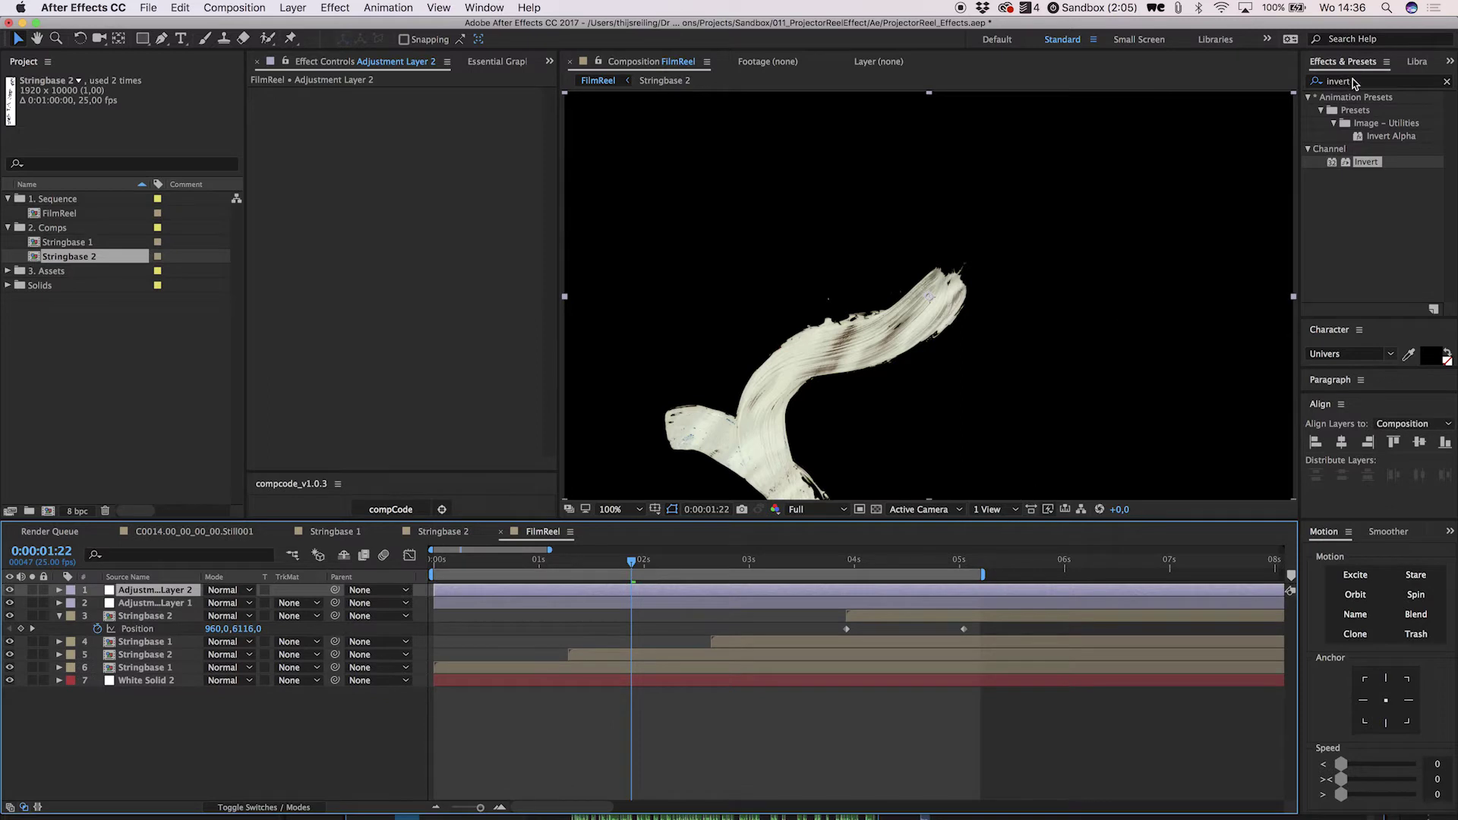
pyautogui.click(1356, 82)
pyautogui.write('channelmi')
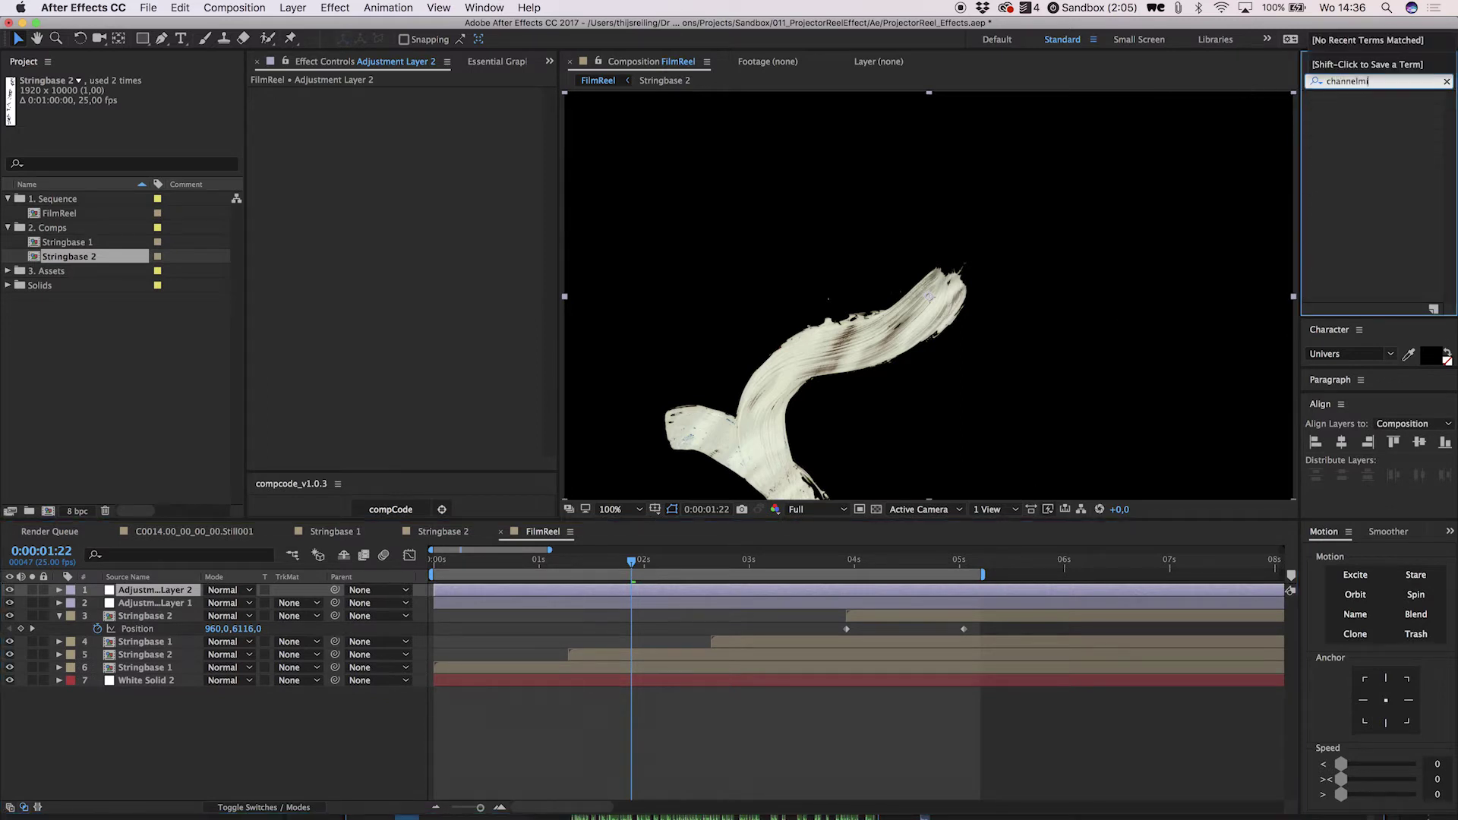
pyautogui.press('BackSpace')
pyautogui.press('BackSpace')
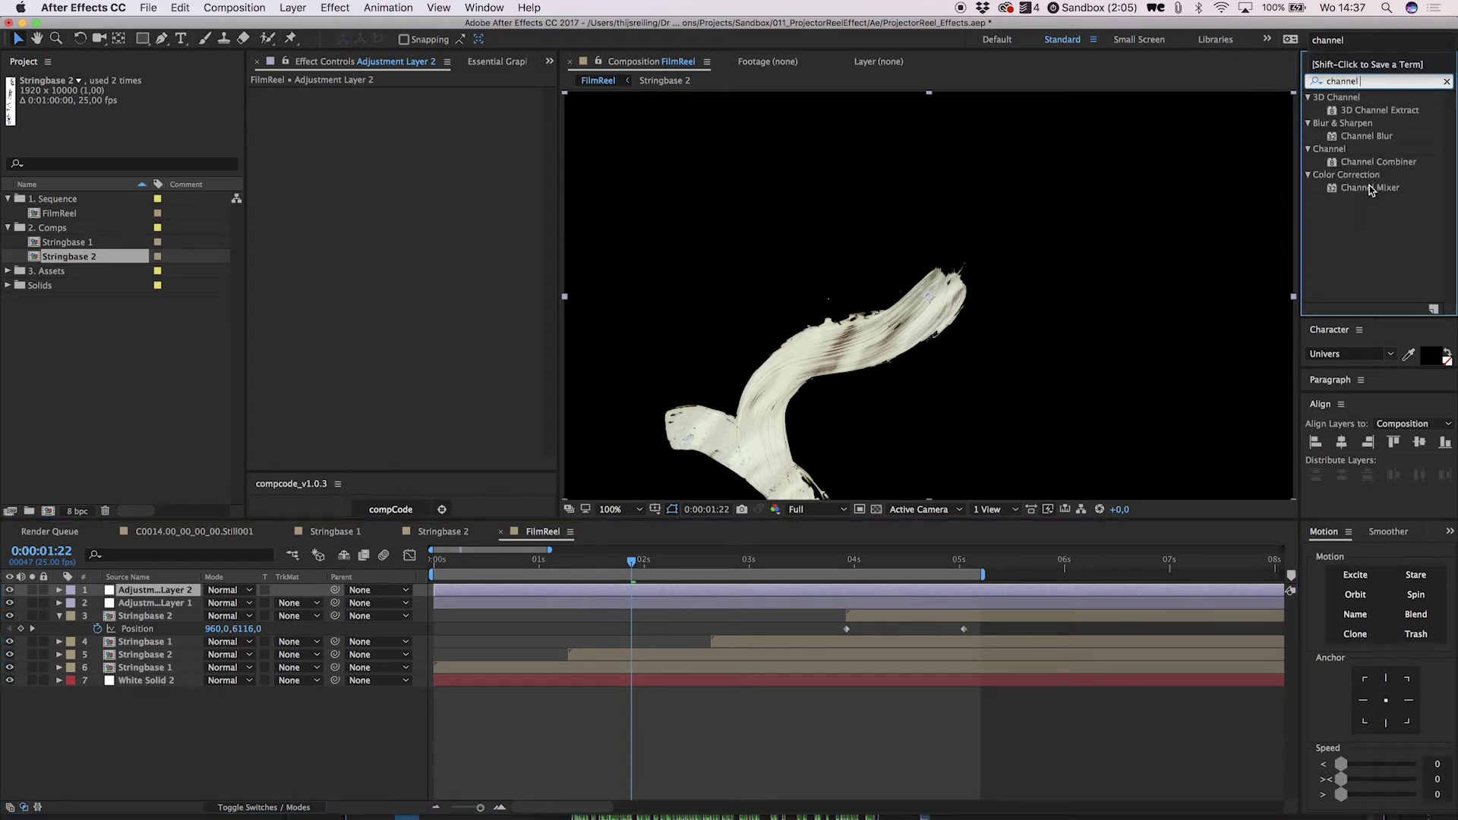
pyautogui.moveTo(1371, 189); pyautogui.dragTo(415, 276)
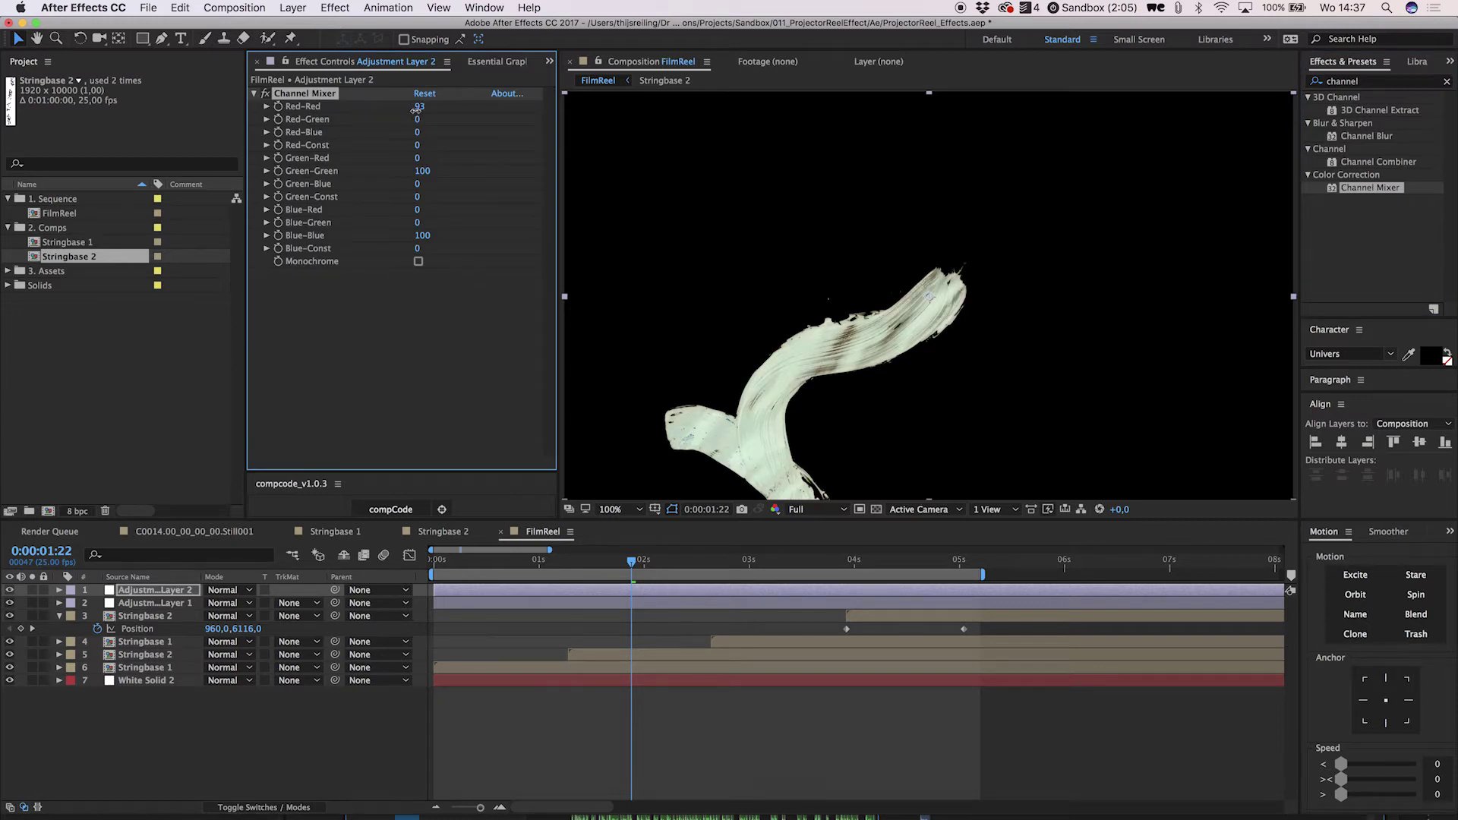
pyautogui.click(494, 561)
pyautogui.press('space')
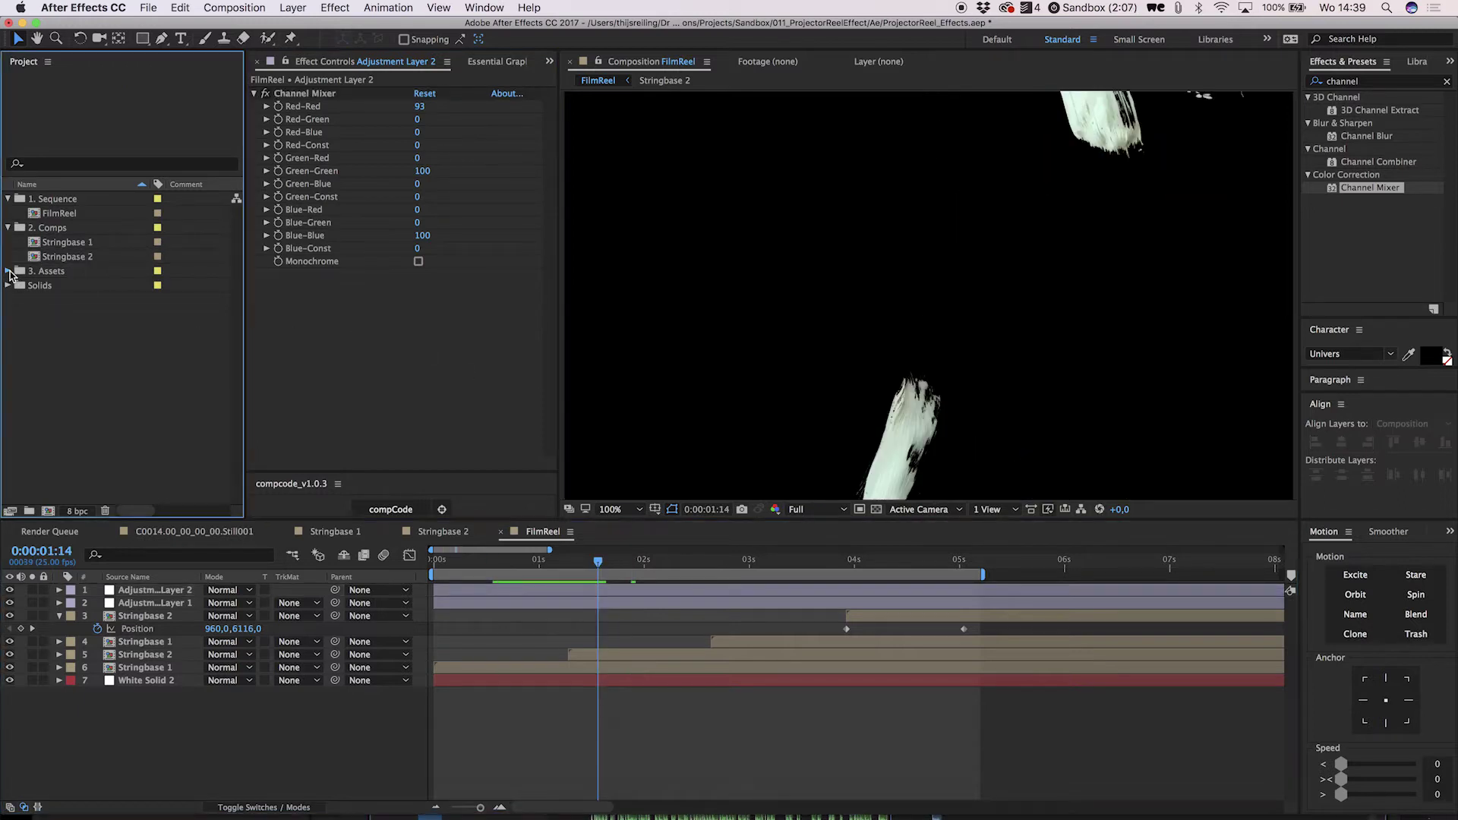
# Add the vintage 35mm dirt footage to FilmReel at 150% scale in Screen blend mode
pyautogui.click(9, 272)
pyautogui.click(61, 262)
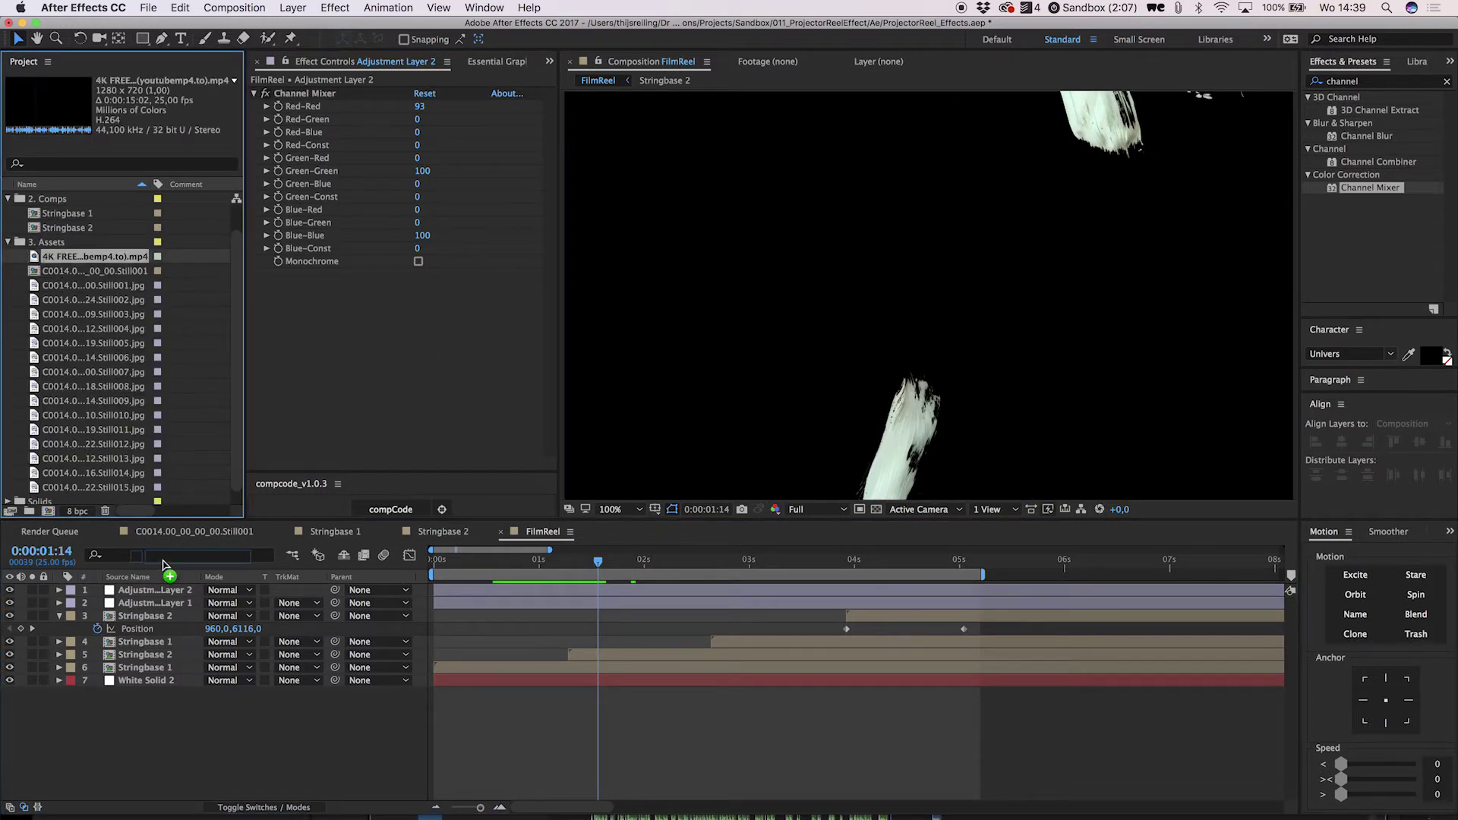
pyautogui.moveTo(163, 562); pyautogui.dragTo(152, 597)
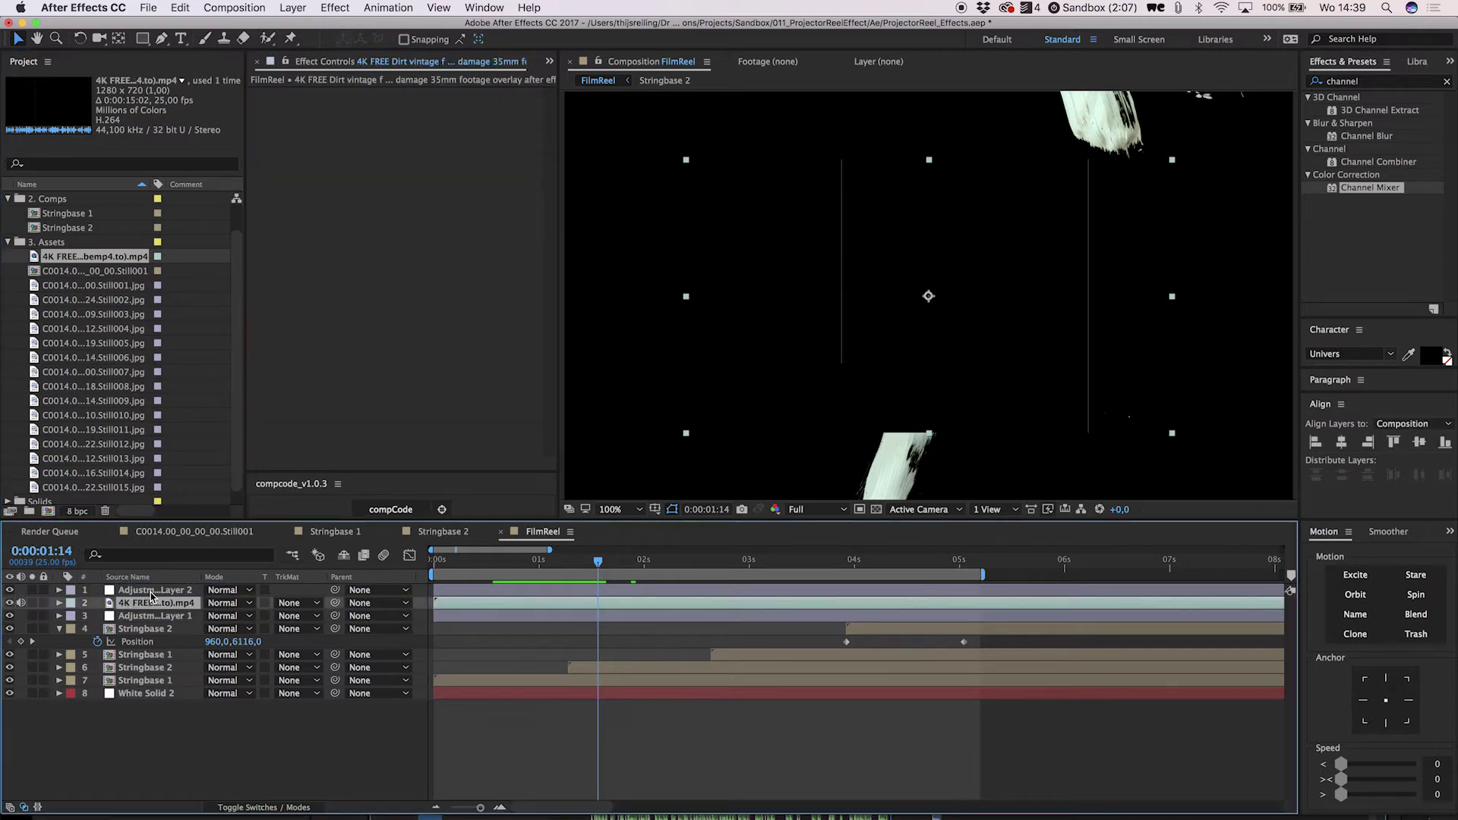
pyautogui.press('s')
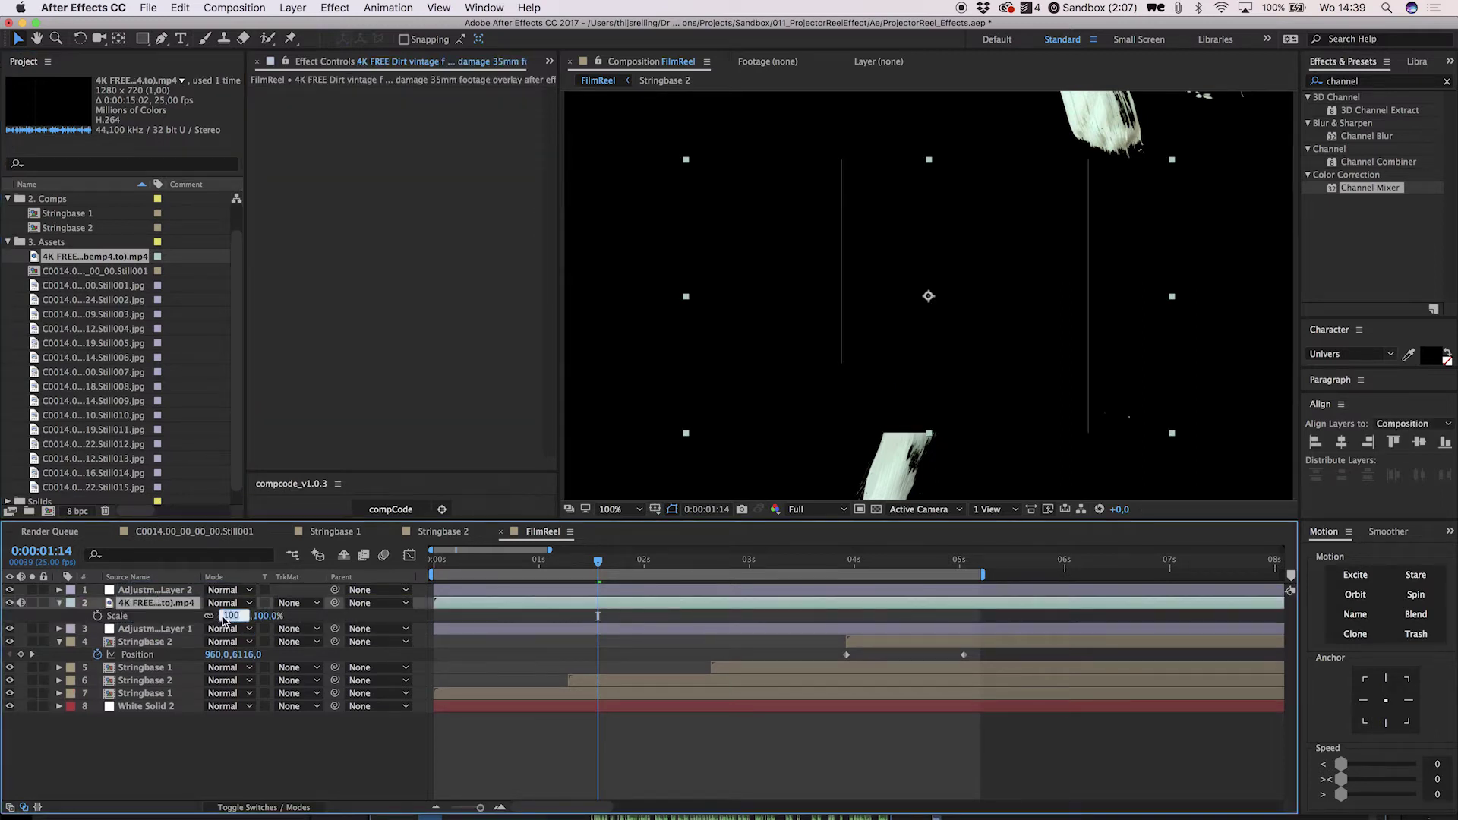
pyautogui.write('150')
pyautogui.press('Return')
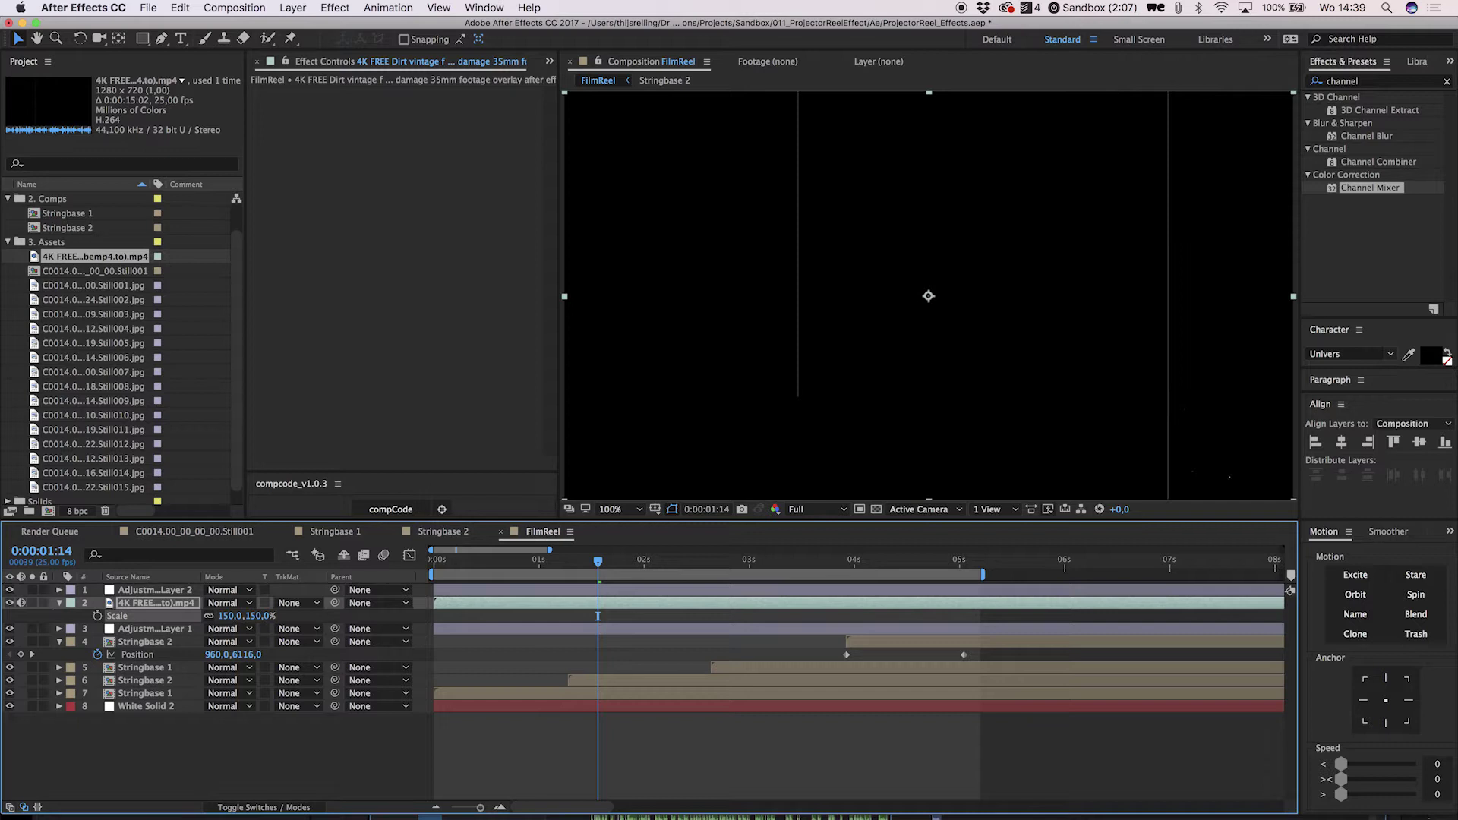
pyautogui.click(225, 606)
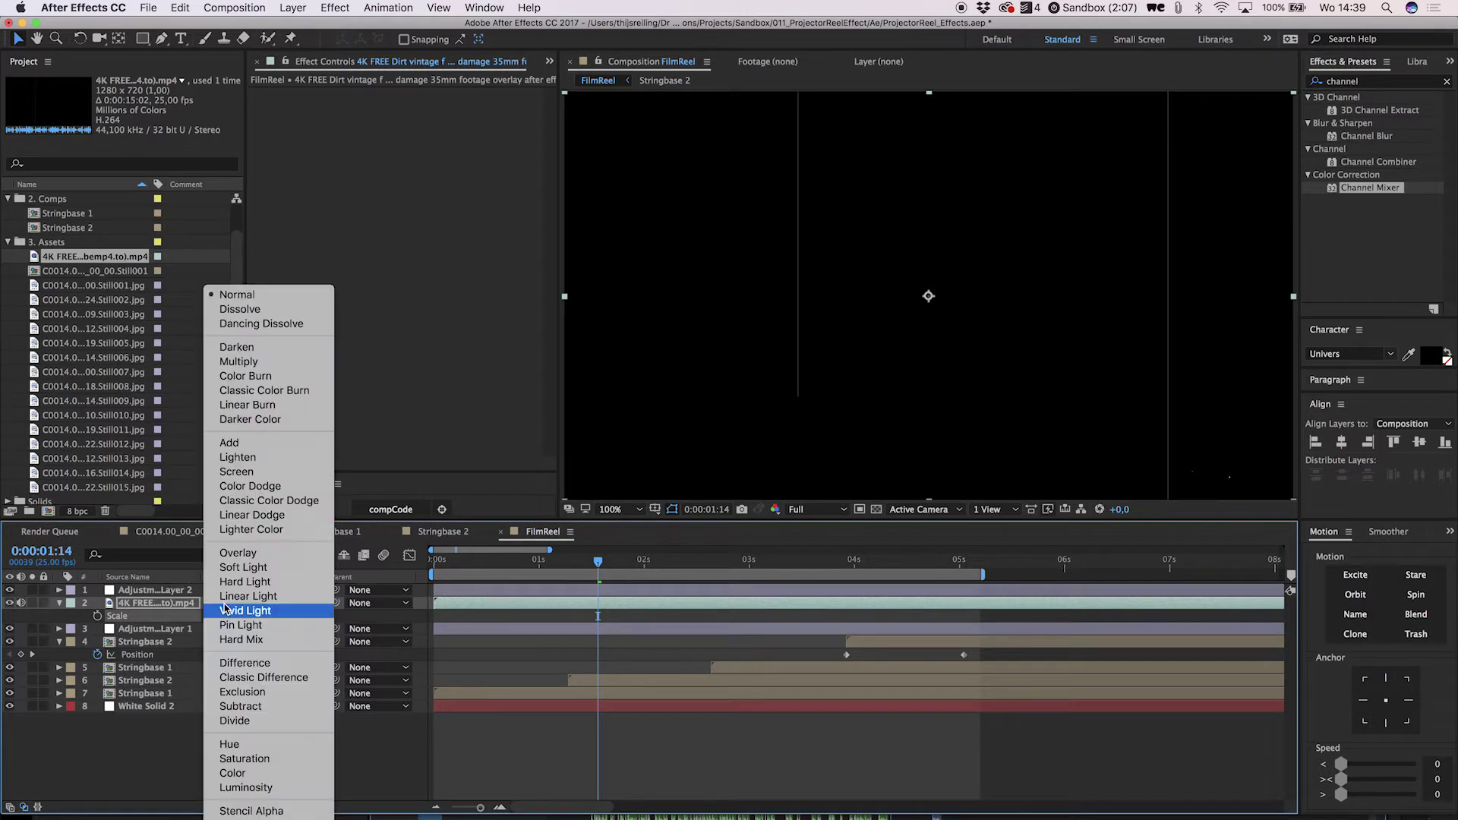
pyautogui.click(269, 472)
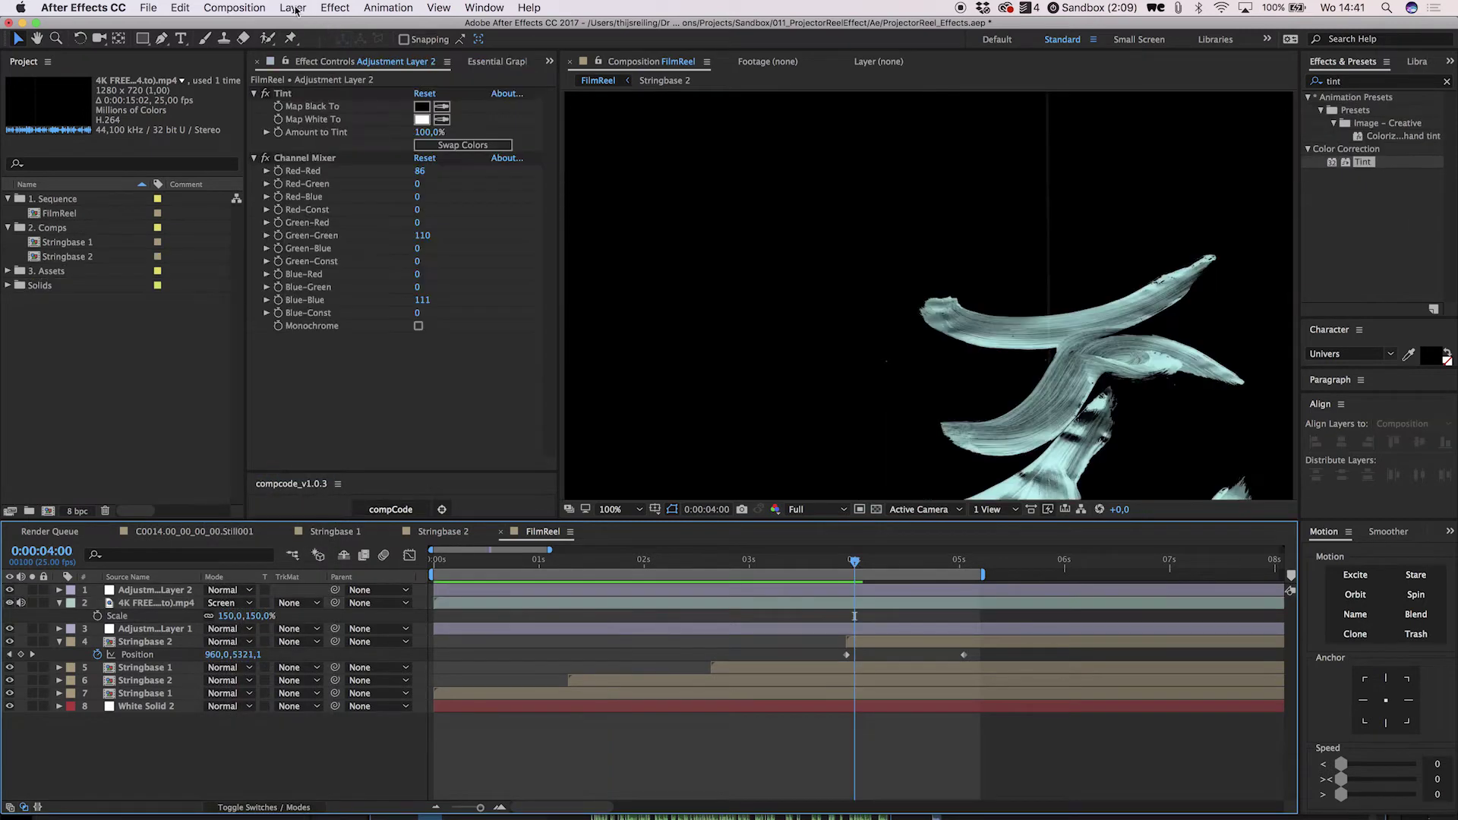
# Queue FilmReel in Media Encoder and export it as H.264 named FilmReel_ProjectorEffect.mp4
pyautogui.click(250, 10)
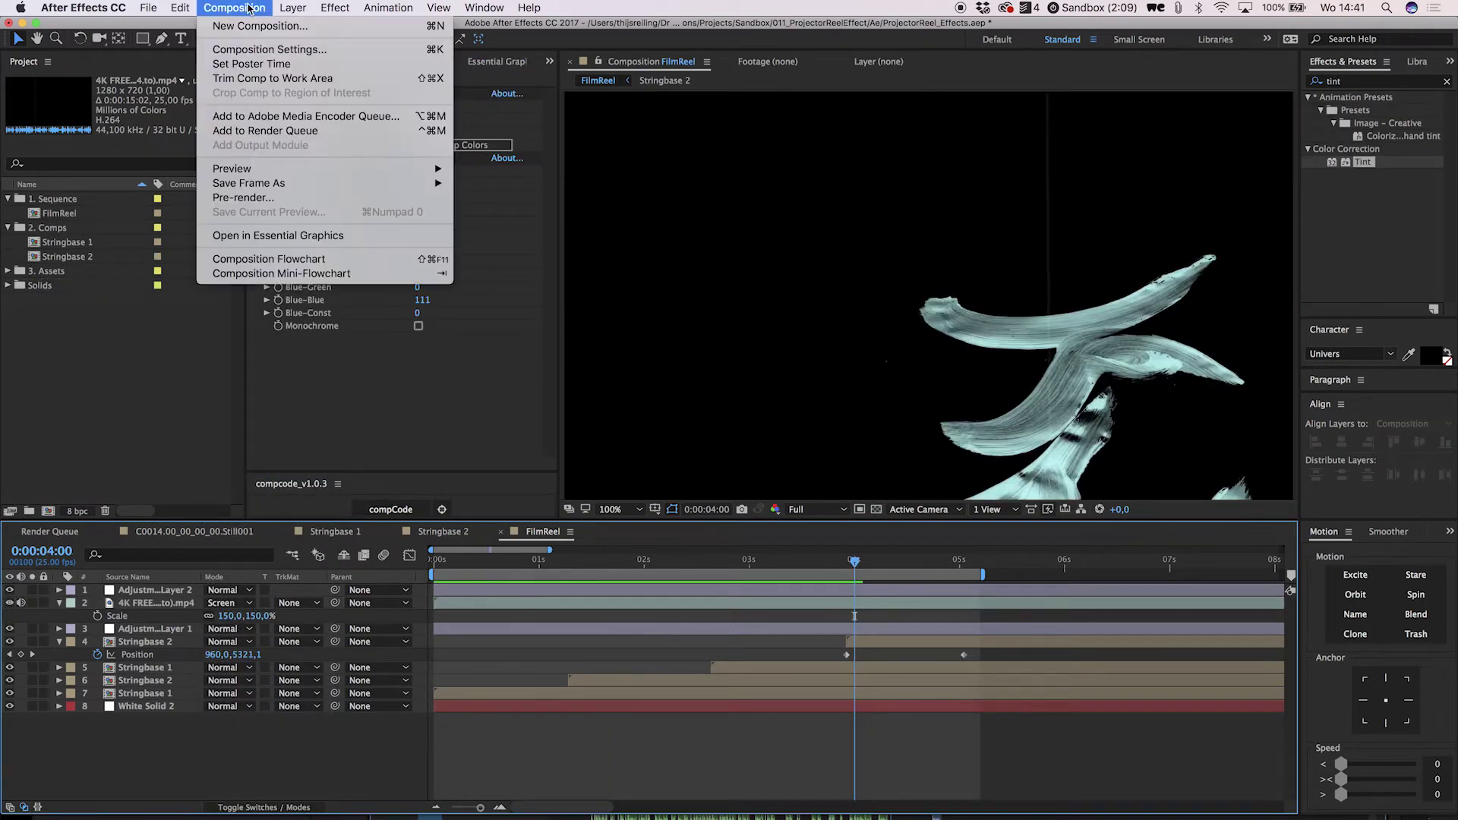
pyautogui.click(274, 119)
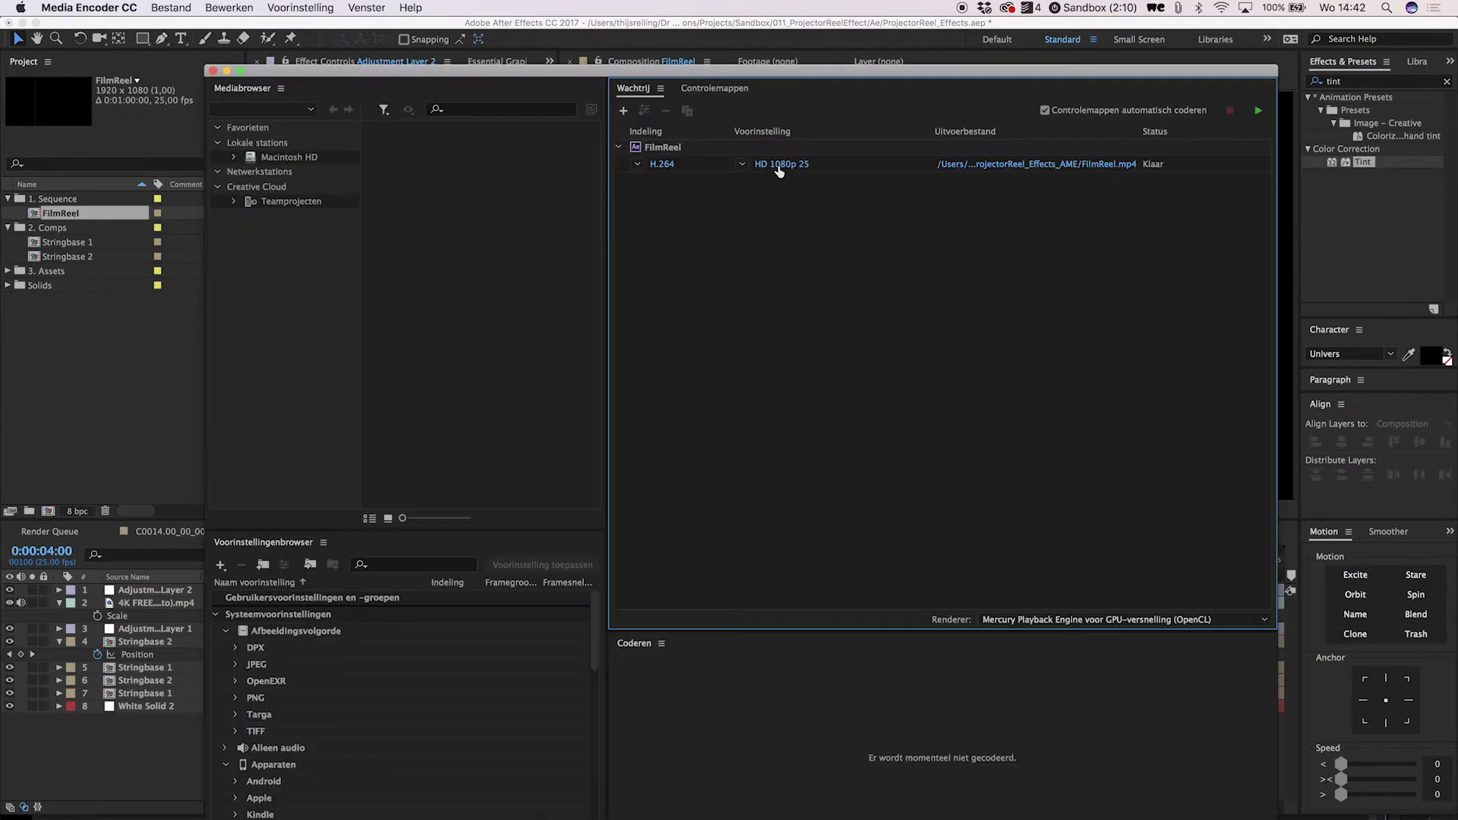
pyautogui.click(779, 169)
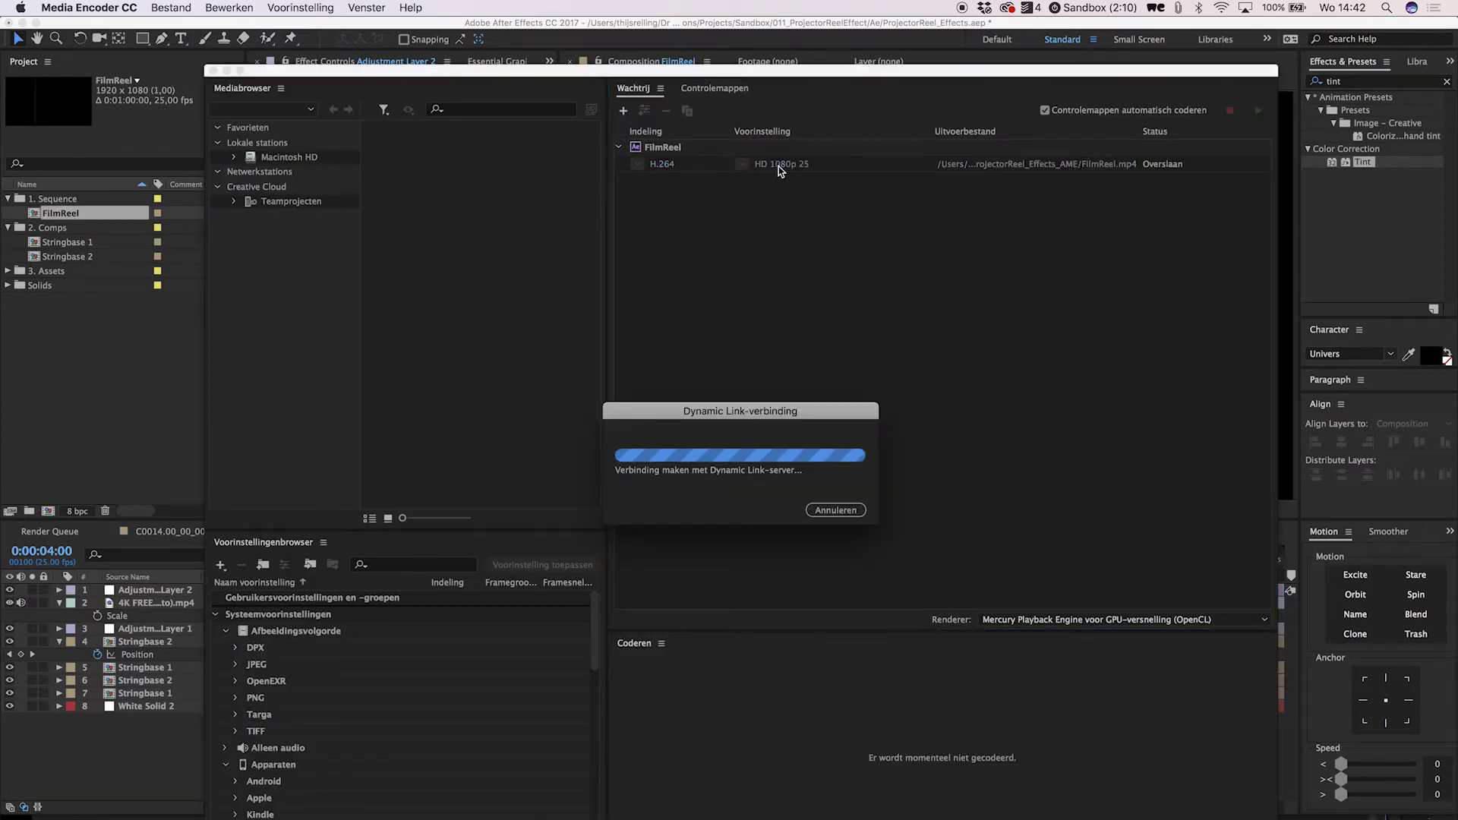
pyautogui.click(856, 214)
pyautogui.press('Return')
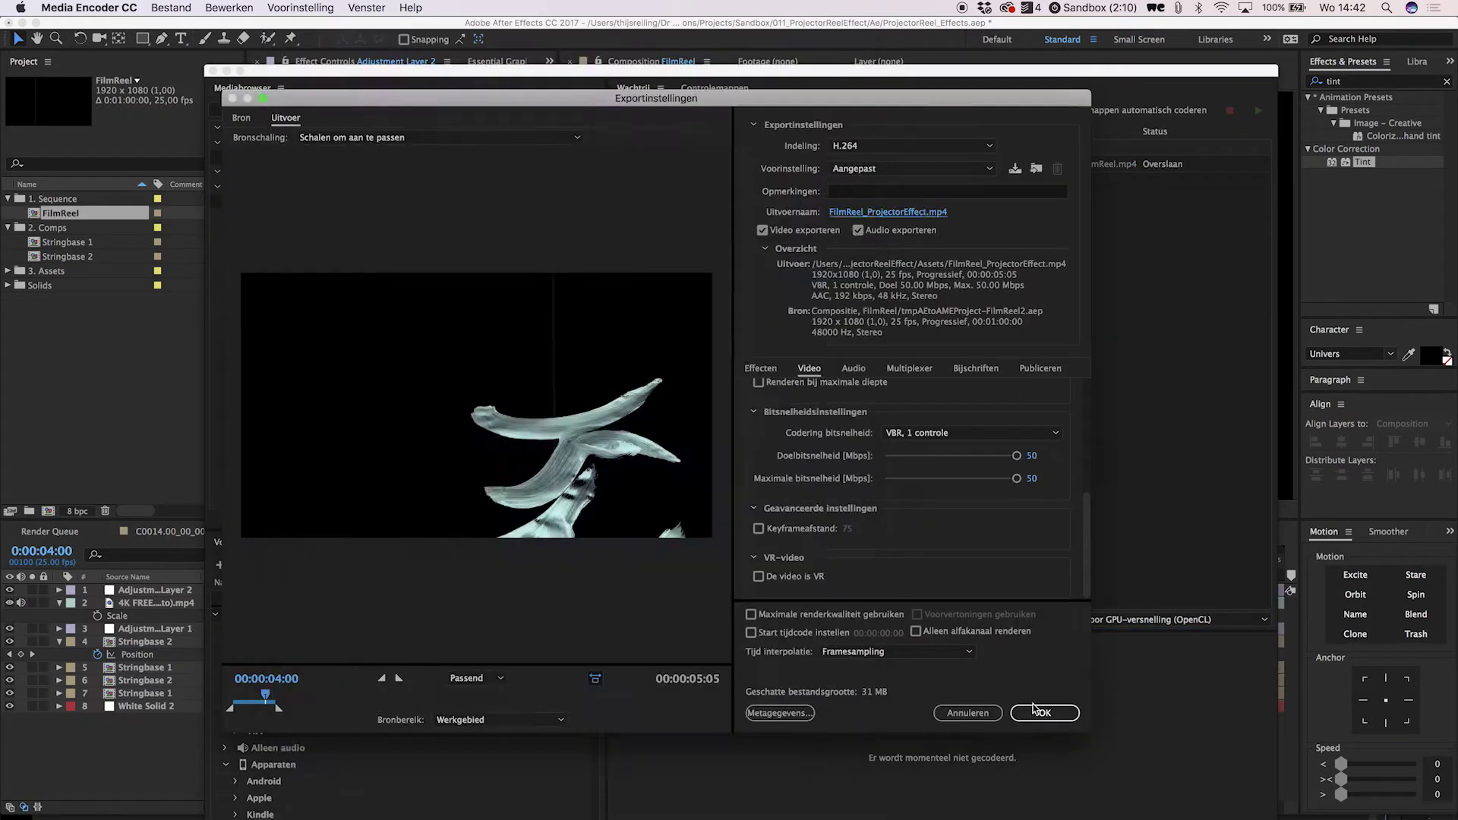
pyautogui.click(1045, 712)
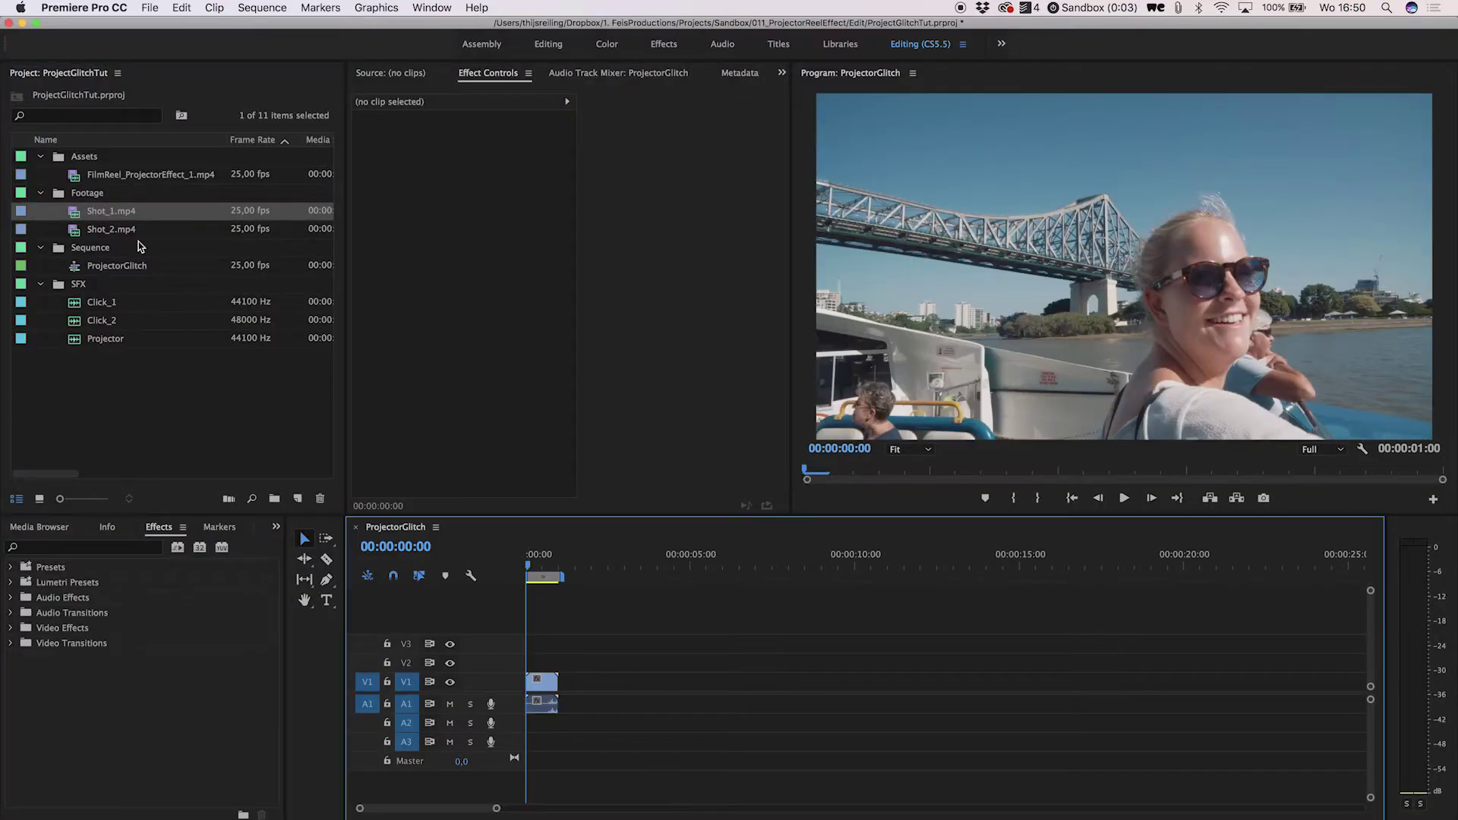
# Add Shot_2 to the sequence's video track and remove its audio
pyautogui.moveTo(111, 229); pyautogui.dragTo(562, 706)
pyautogui.keyDown('alt'); pyautogui.click(562, 704); pyautogui.keyUp('alt')
pyautogui.press('Delete')
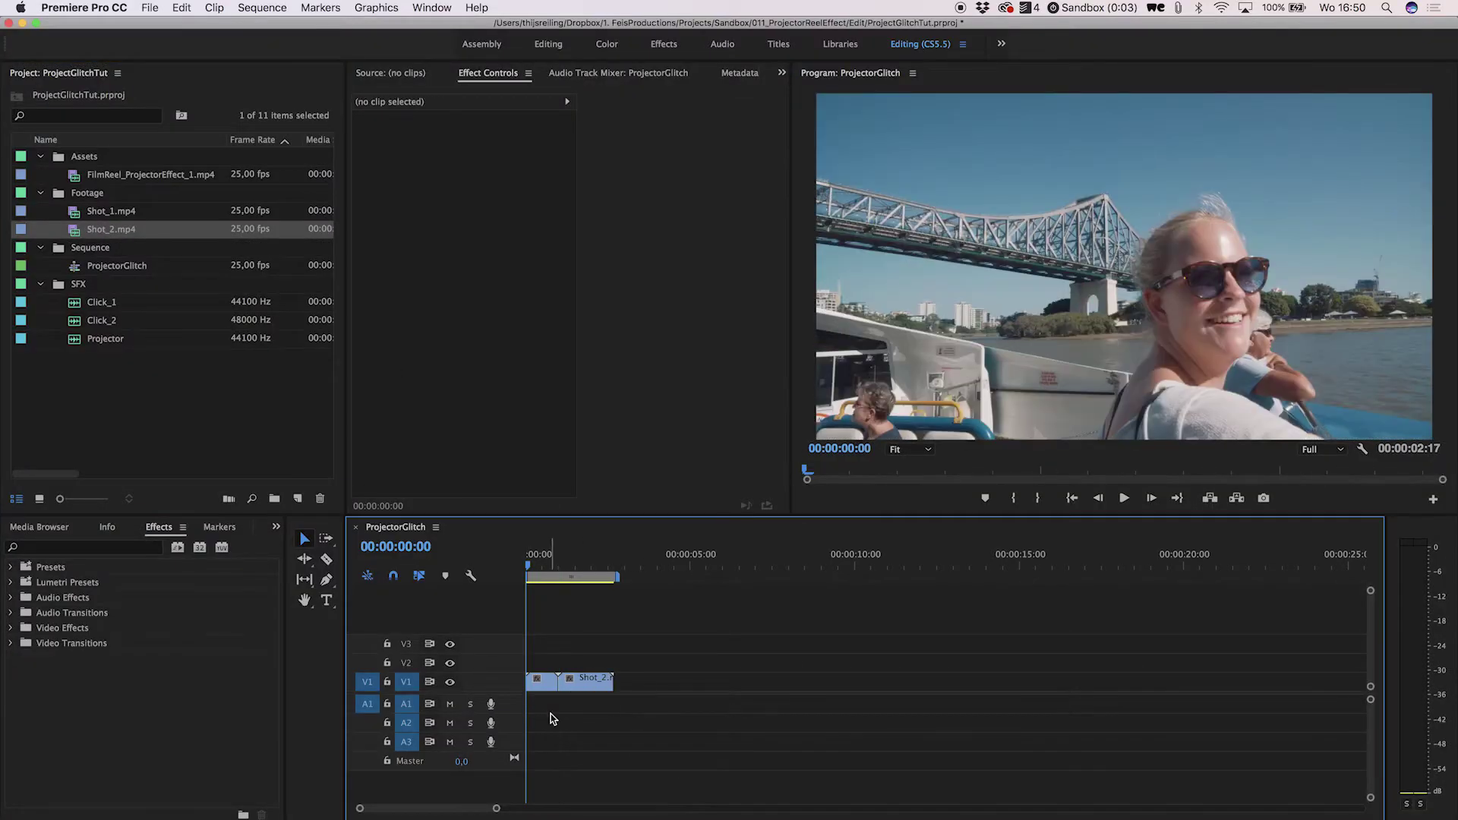
# Create a 1920 × 1080 adjustment layer above the Shot_1/Shot_2 cut, trimmed to a short clip
pyautogui.click(91, 156)
pyautogui.click(298, 499)
pyautogui.click(349, 546)
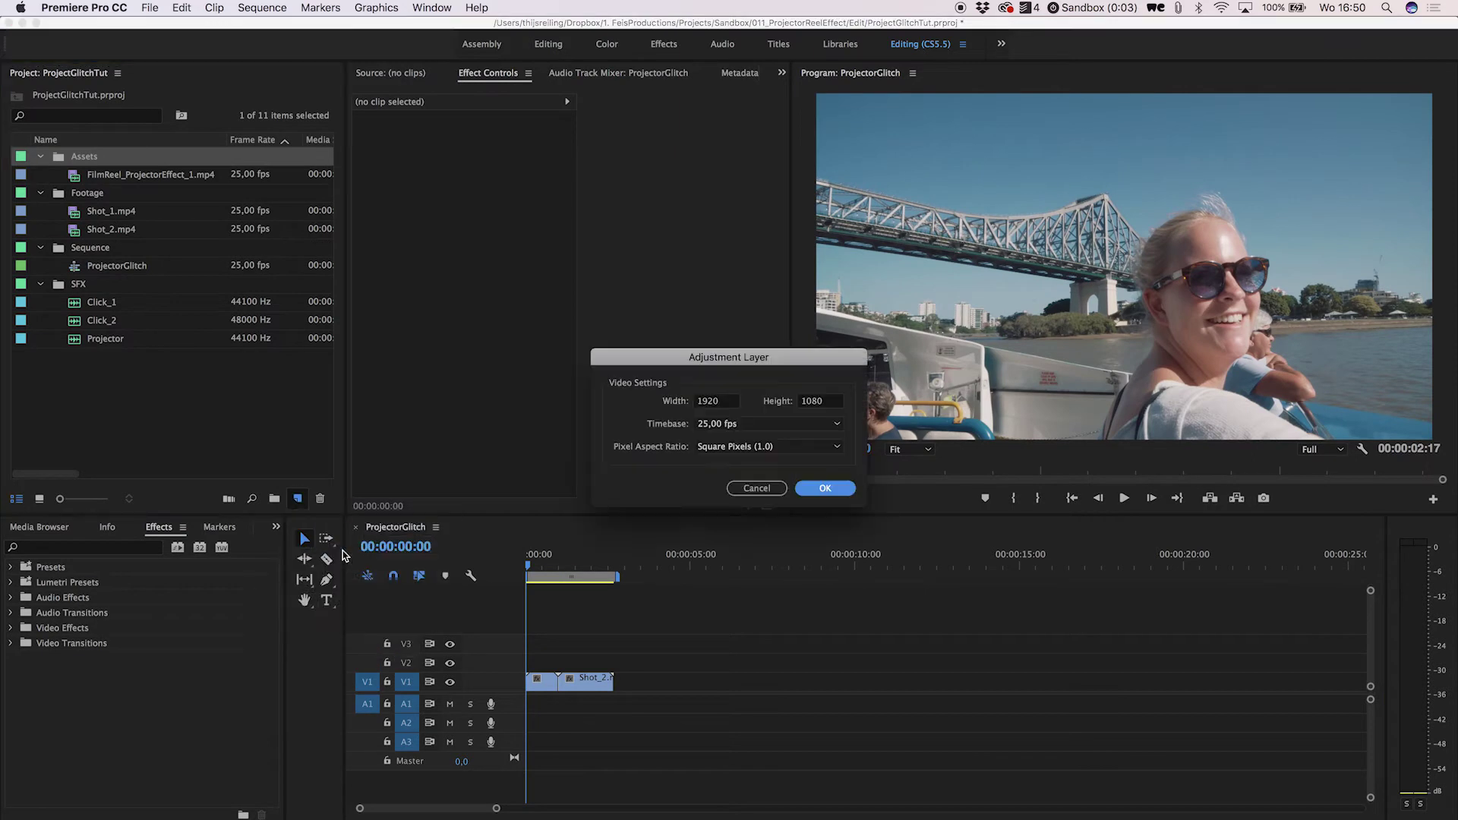
pyautogui.press('Return')
pyautogui.moveTo(120, 187); pyautogui.dragTo(519, 672)
pyautogui.press('=')
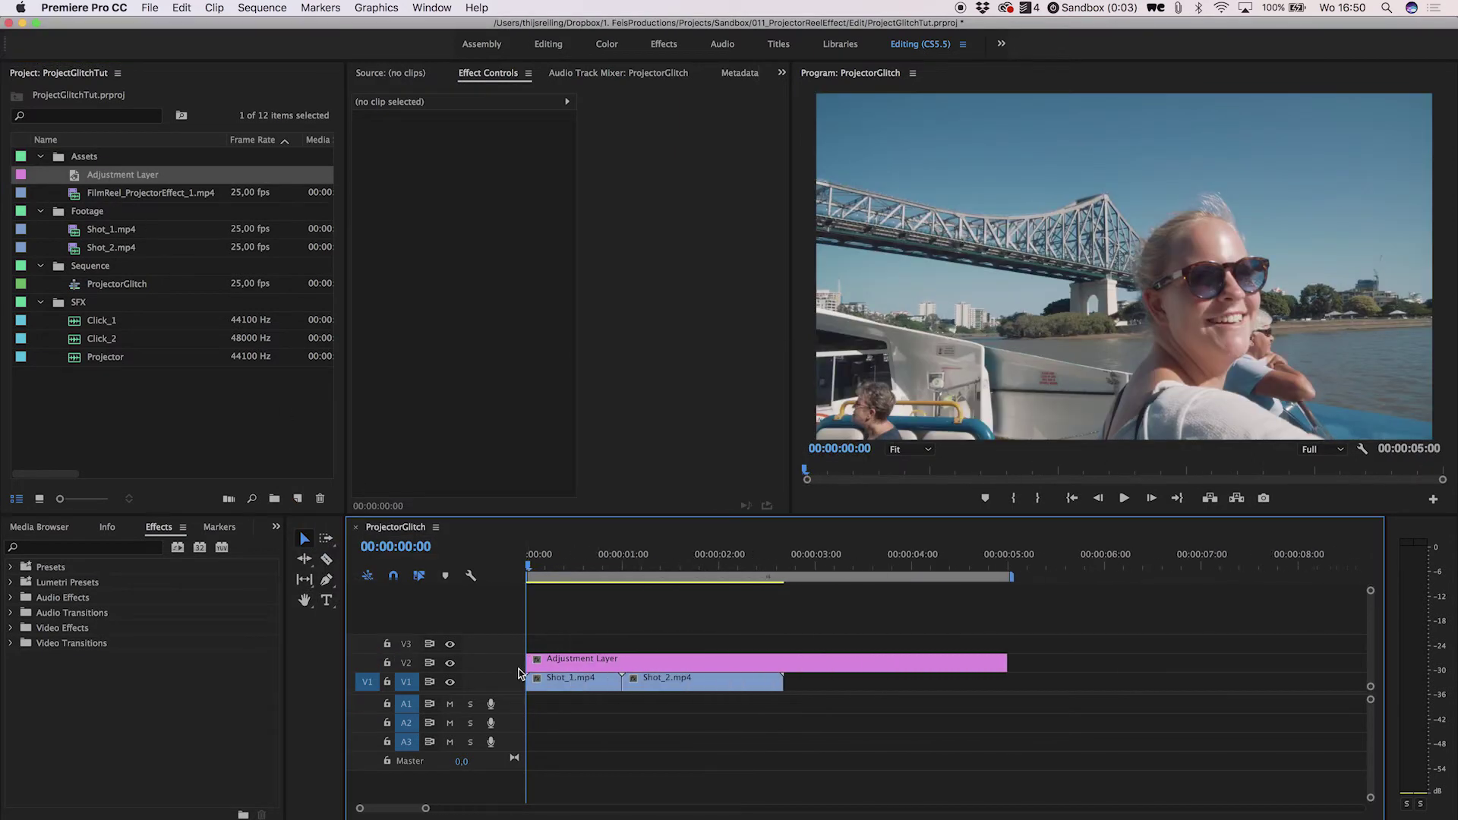
pyautogui.click(622, 663)
pyautogui.press('v')
pyautogui.click(668, 663)
pyautogui.press('Delete')
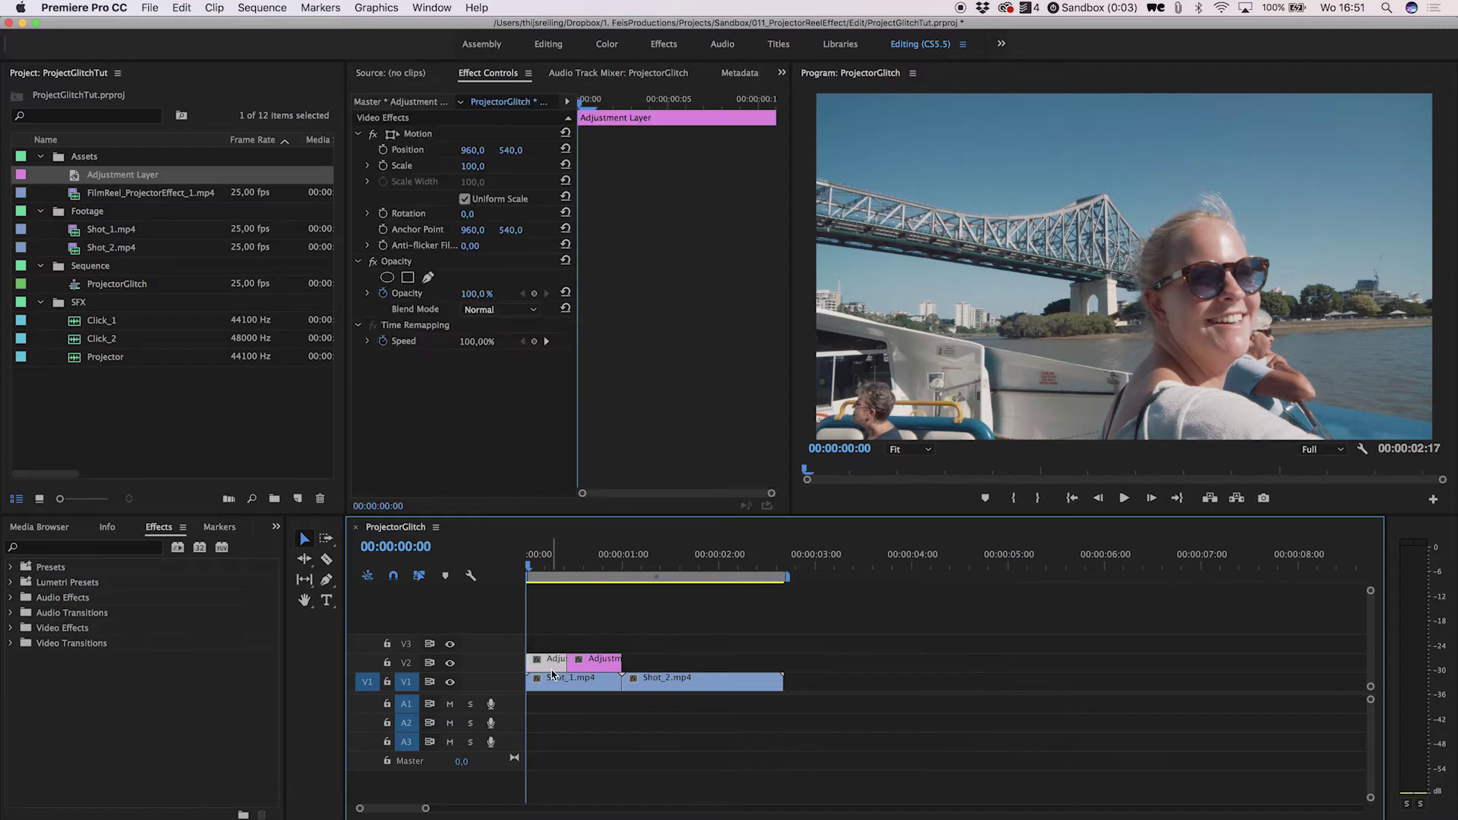
# Apply Distort > Offset to the adjustment layer, test the vertical shift, then reset it to 540
pyautogui.click(125, 548)
pyautogui.write('of')
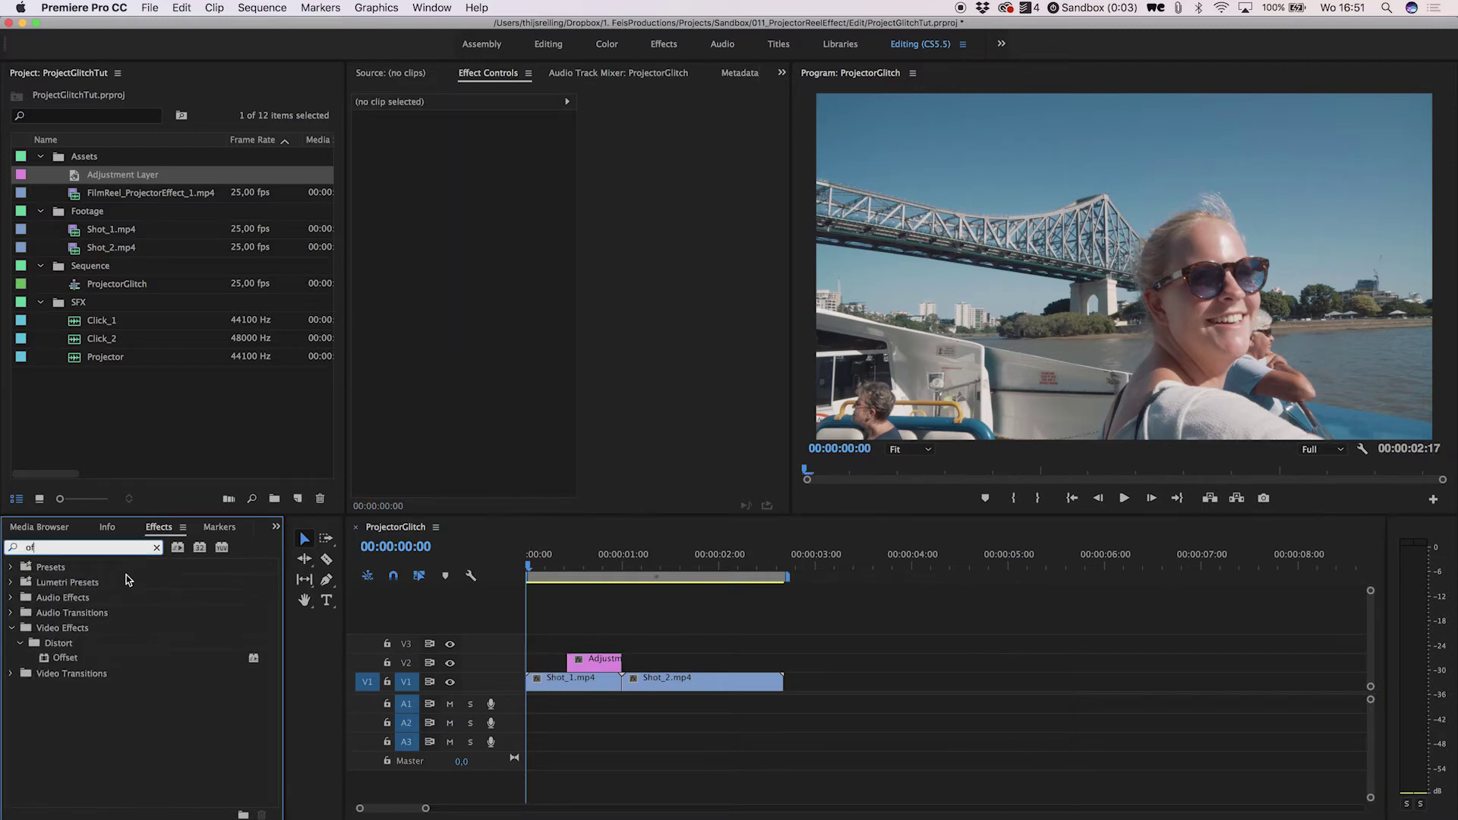
pyautogui.moveTo(64, 658); pyautogui.dragTo(591, 659)
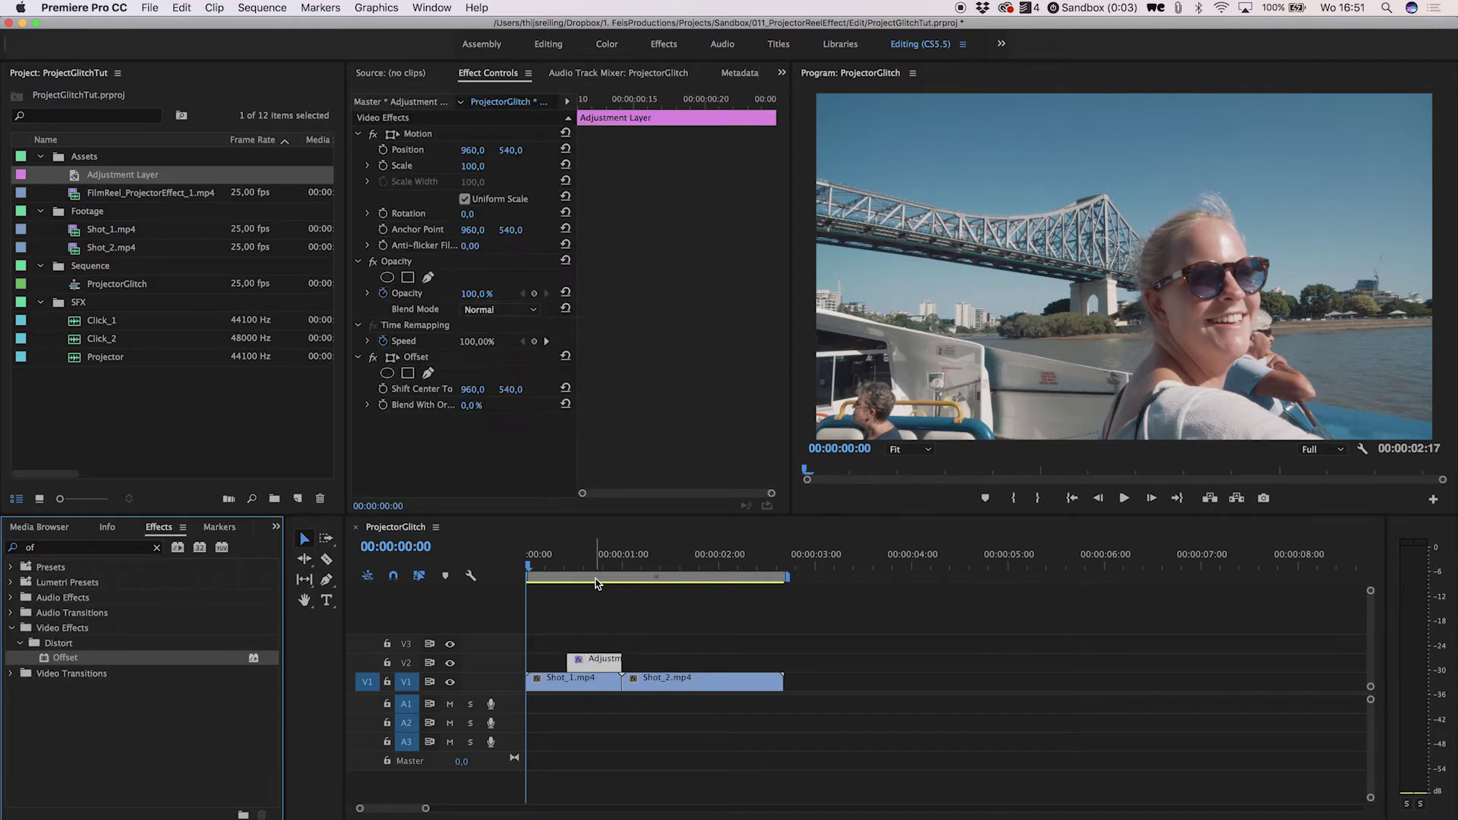
pyautogui.click(594, 571)
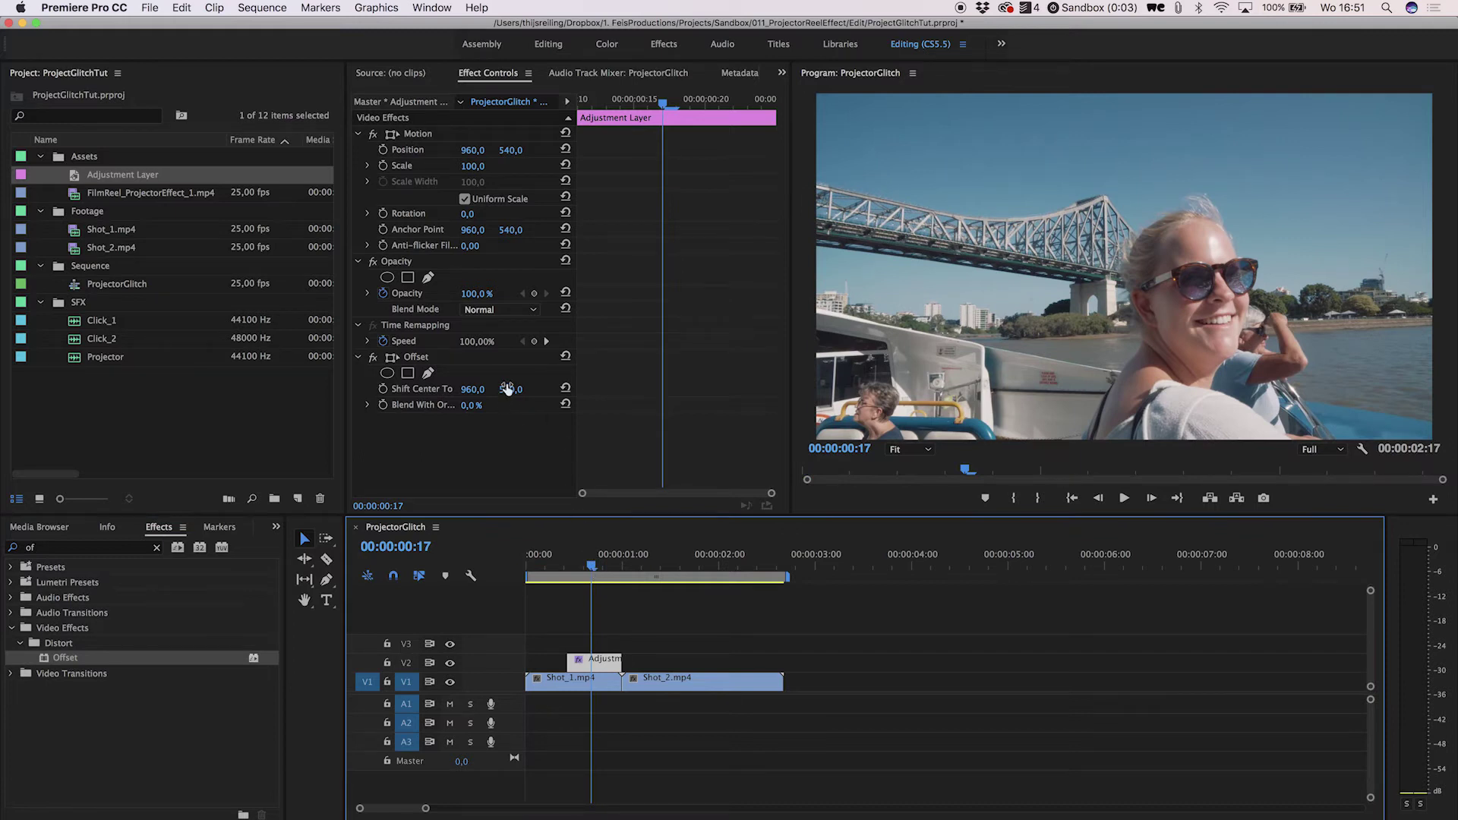
pyautogui.moveTo(508, 394); pyautogui.dragTo(782, 394)
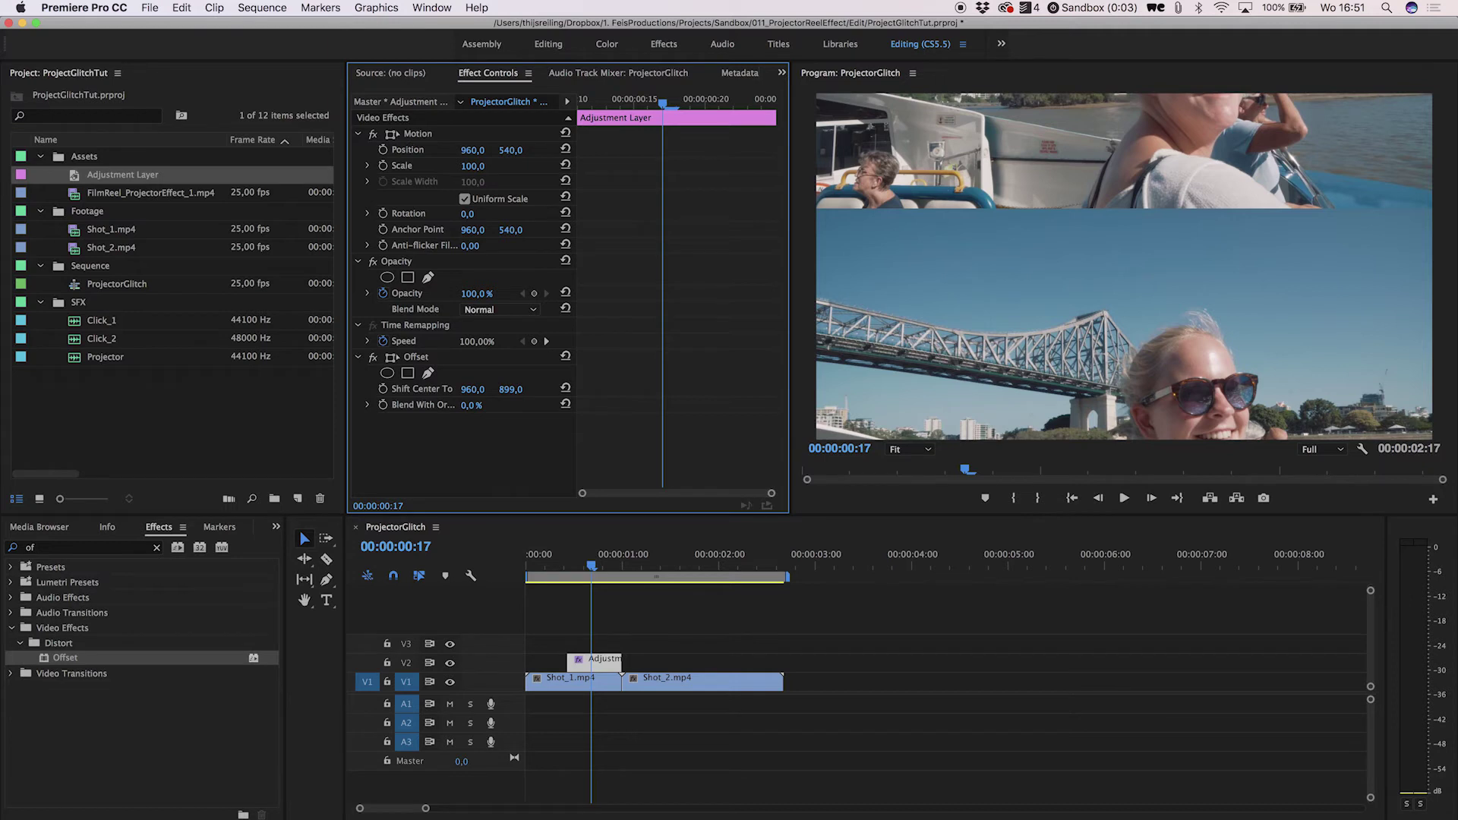
pyautogui.click(565, 390)
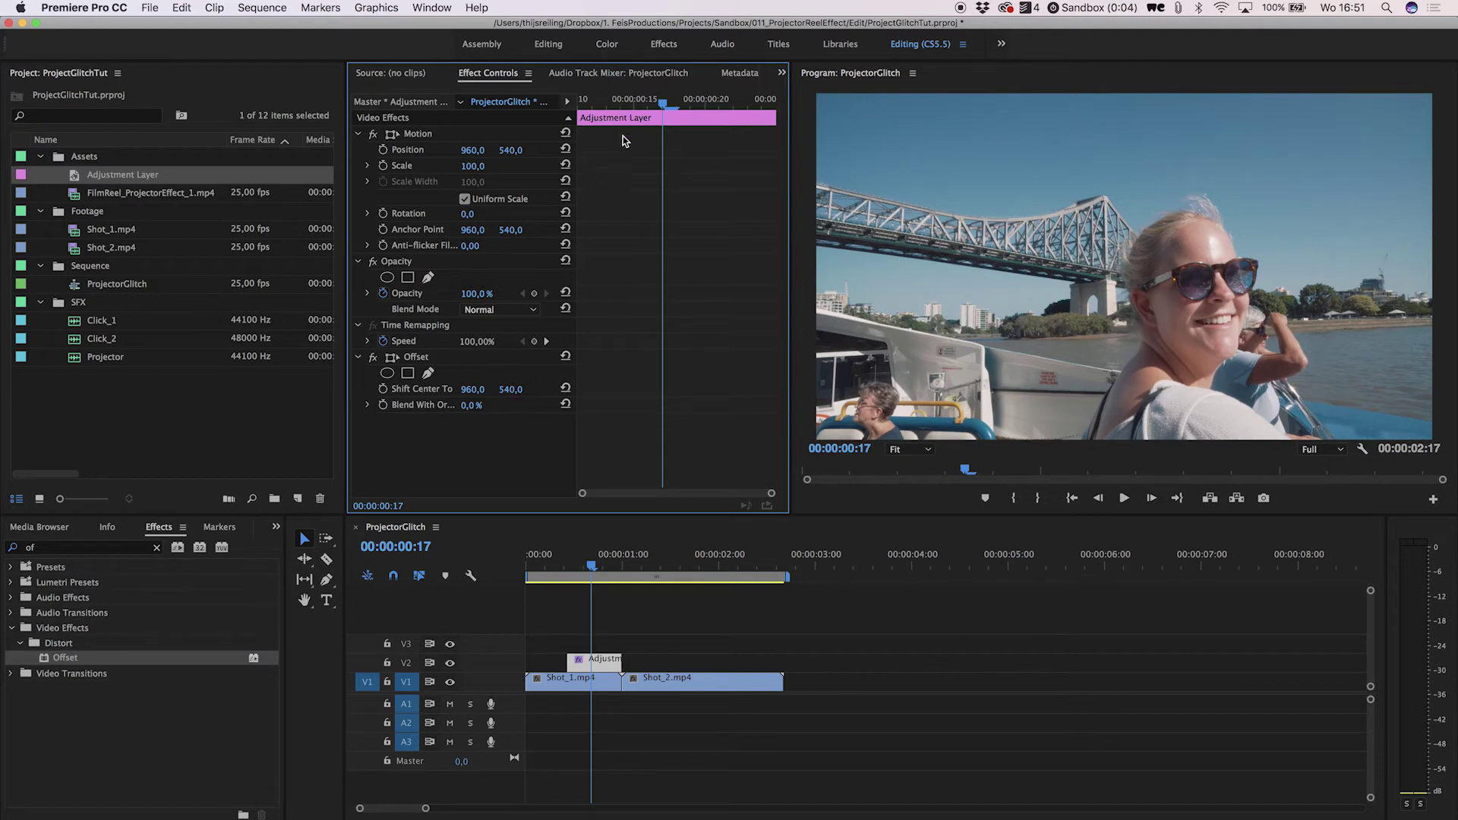
# Keyframe Offset's Shift Center To from 960,540 to 960,764 at the transition start
pyautogui.moveTo(605, 103); pyautogui.dragTo(550, 128)
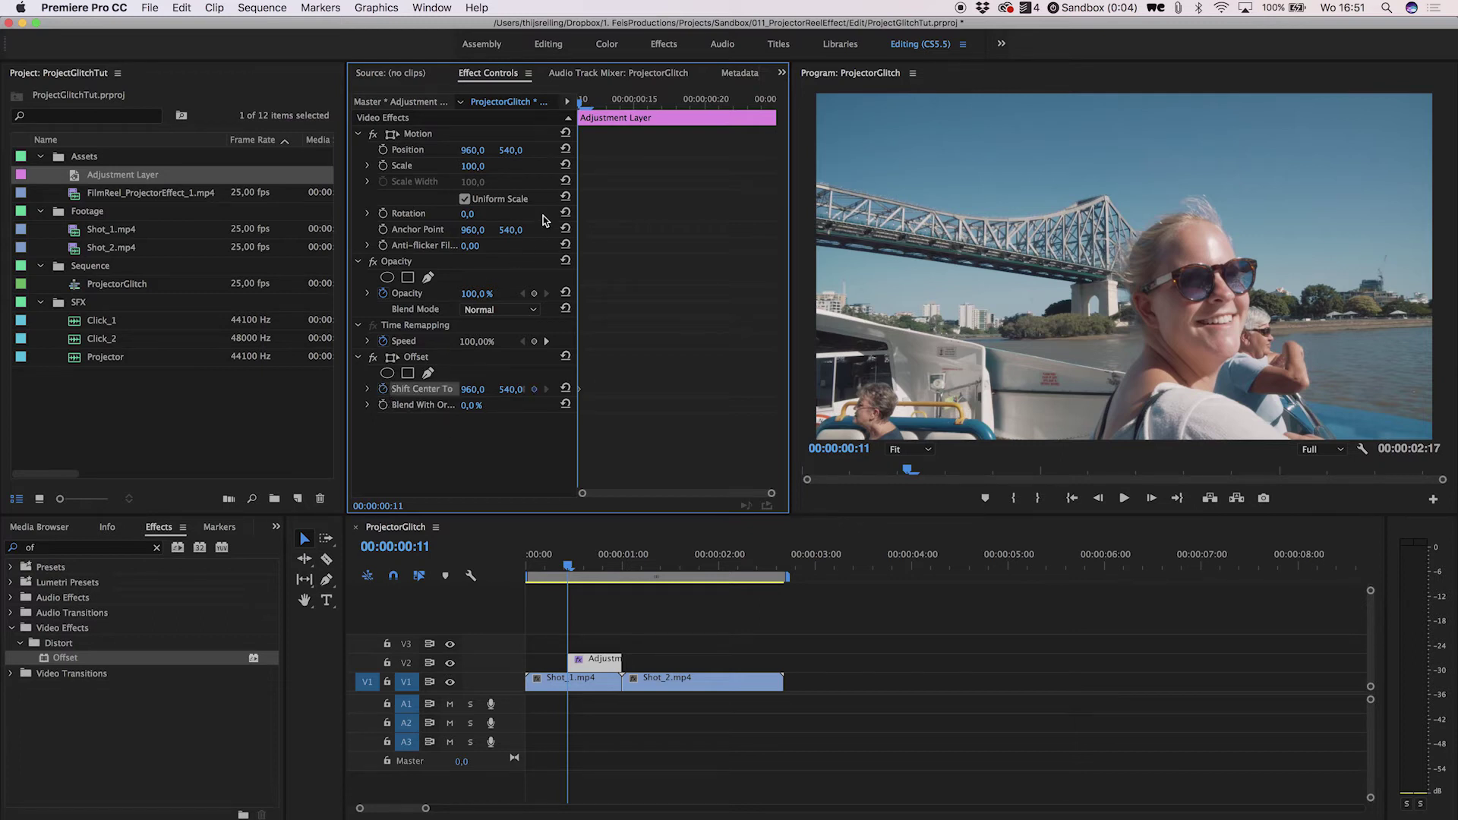
pyautogui.press('Right')
pyautogui.press('Right')
pyautogui.press('Right')
pyautogui.press('Right')
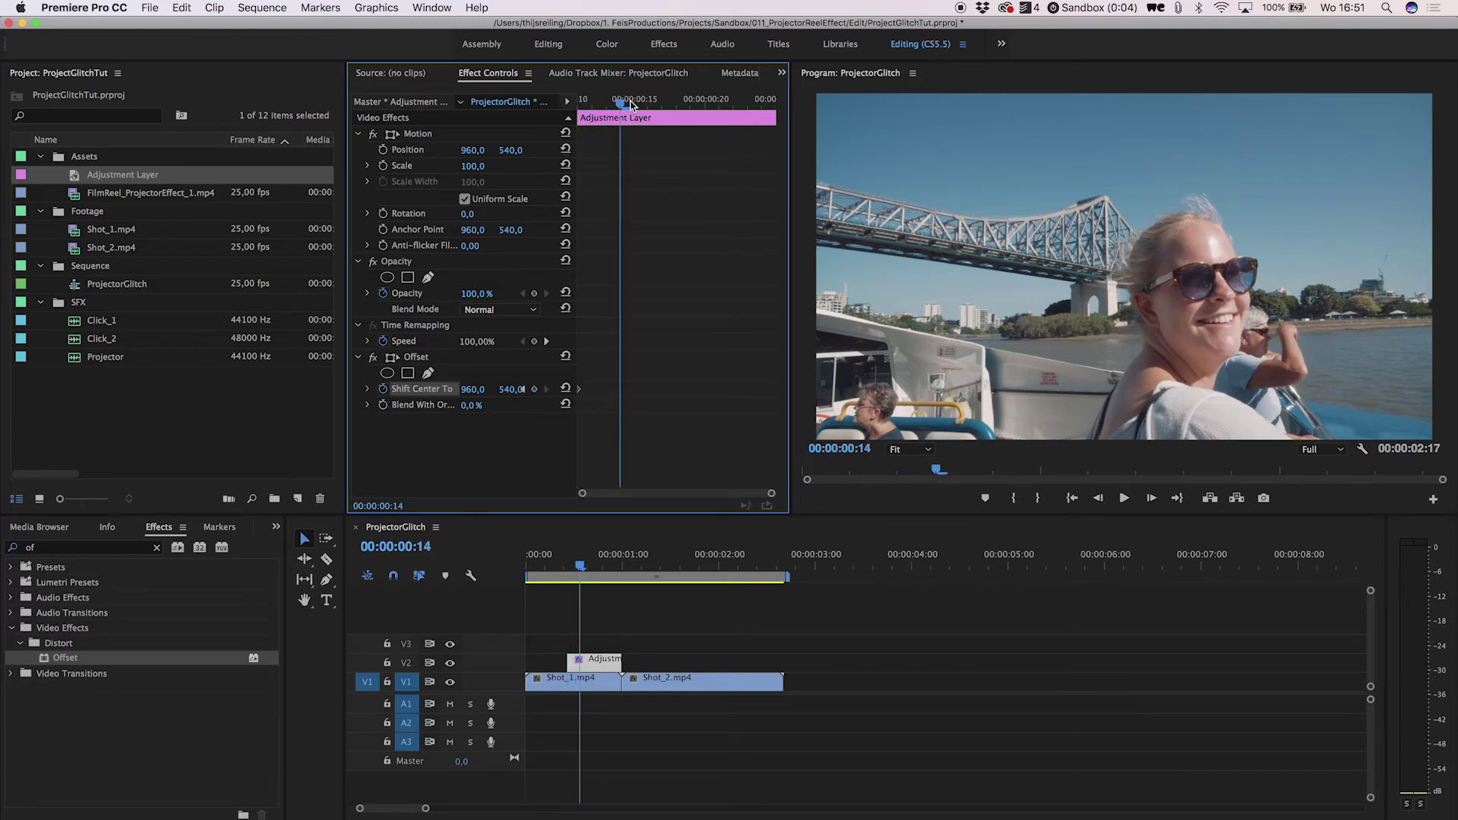
pyautogui.moveTo(522, 388); pyautogui.dragTo(523, 389)
# Preview the offset slide, move its keyframe earlier, and replay from the sequence start
pyautogui.click(547, 579)
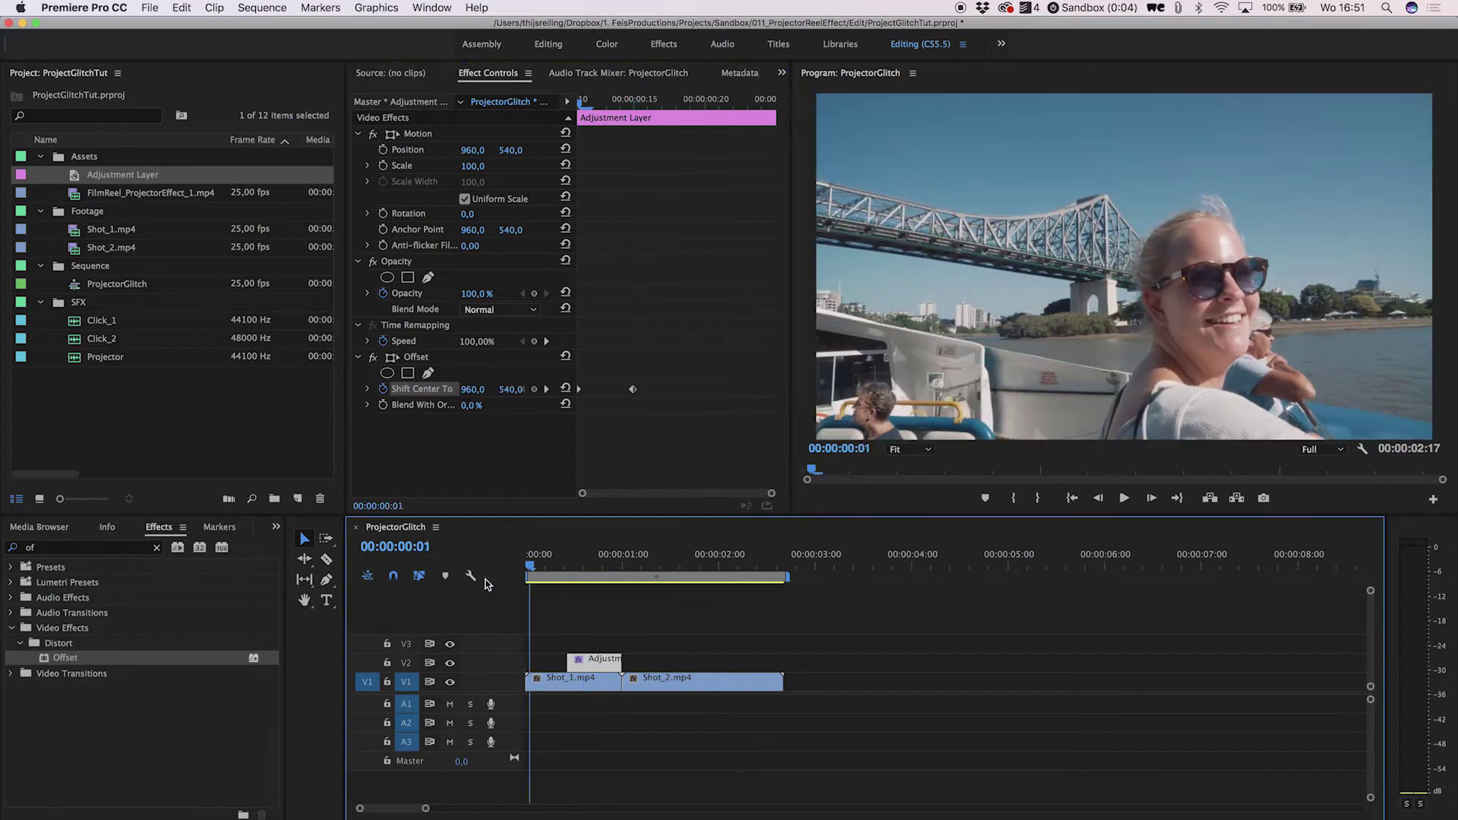
pyautogui.press('space')
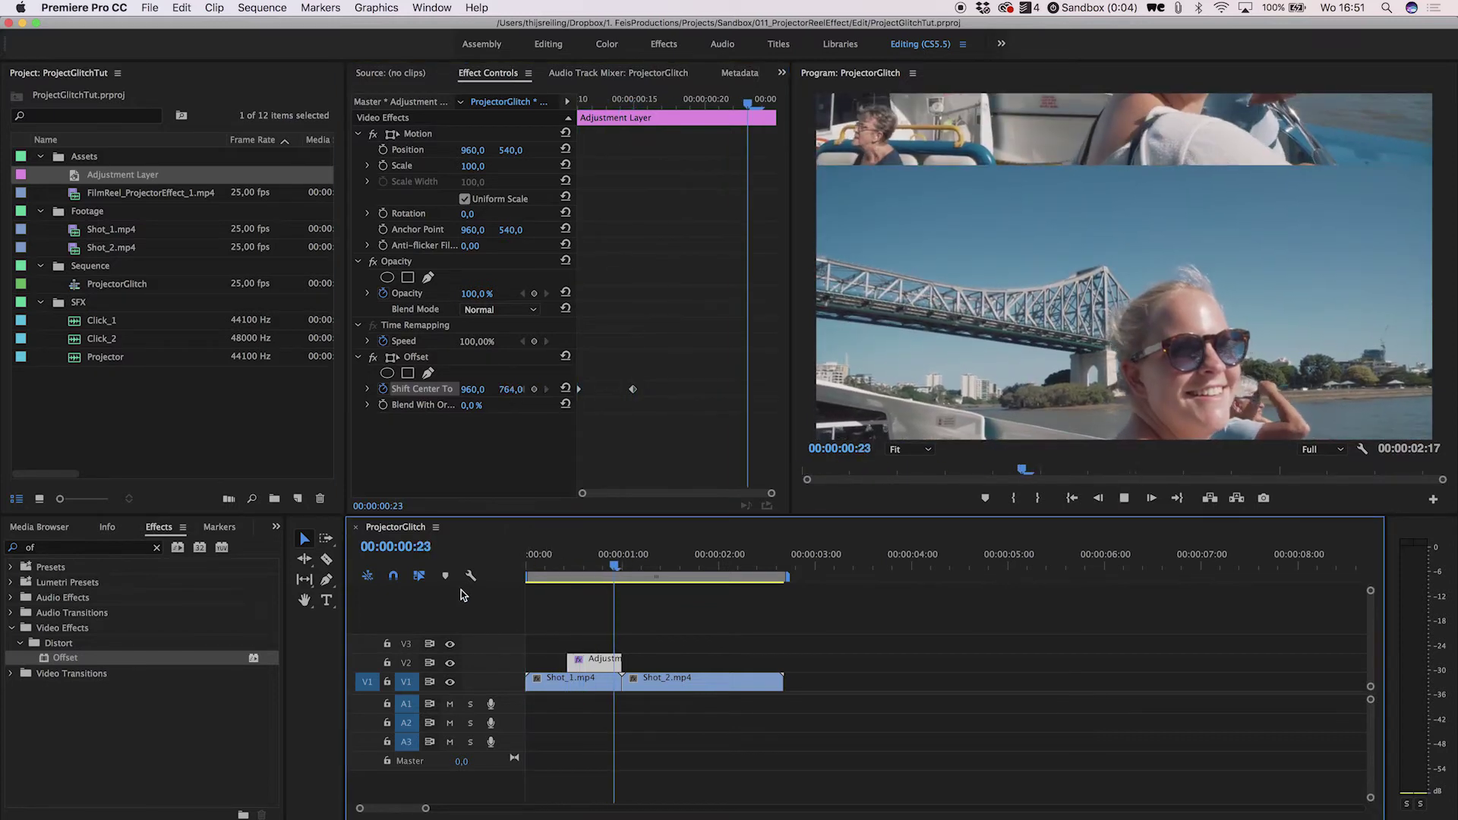
pyautogui.press('space')
pyautogui.moveTo(633, 389); pyautogui.dragTo(596, 401)
pyautogui.click(446, 622)
pyautogui.press('Home')
pyautogui.press('space')
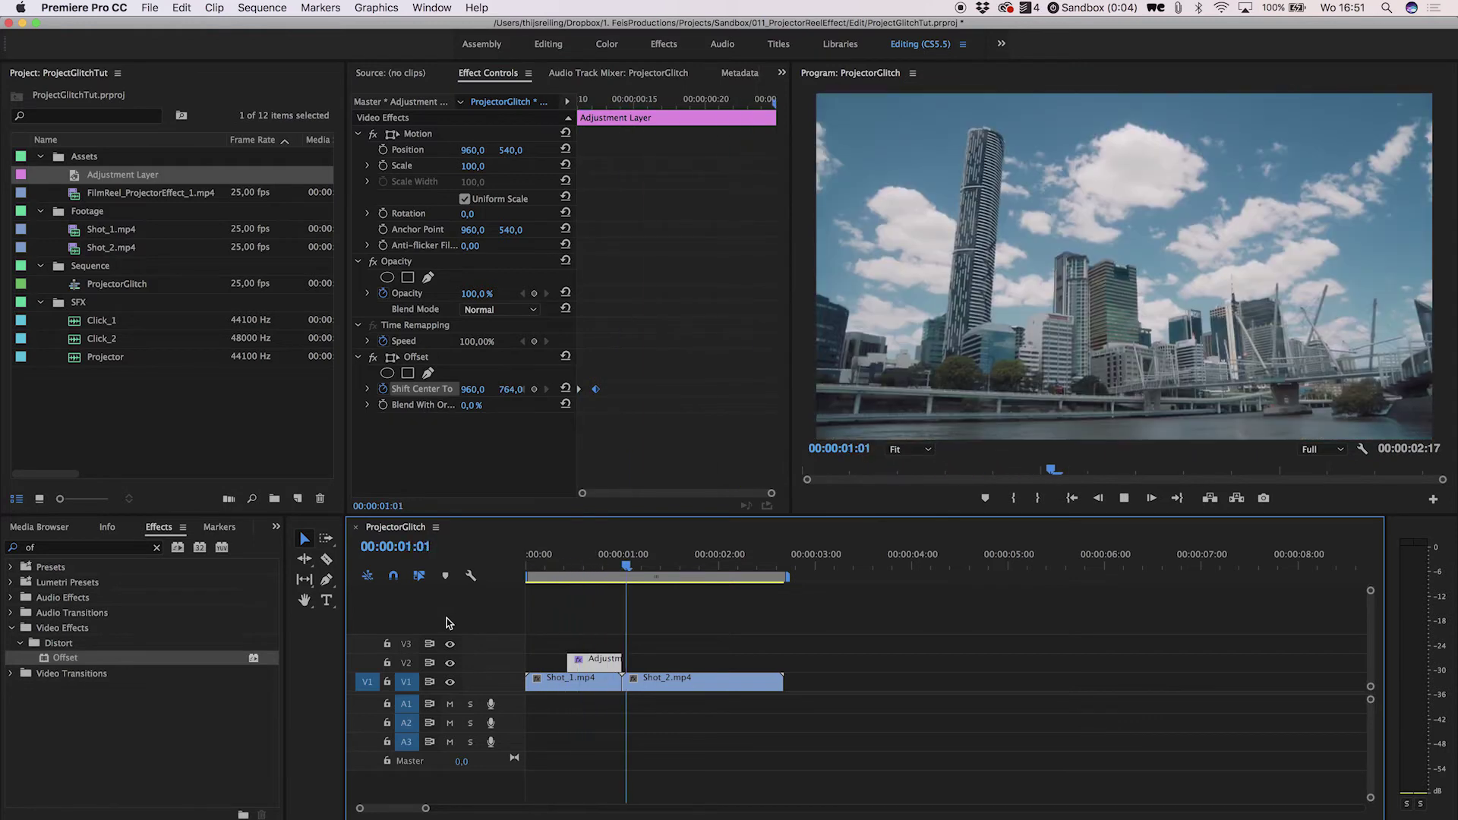
pyautogui.press('space')
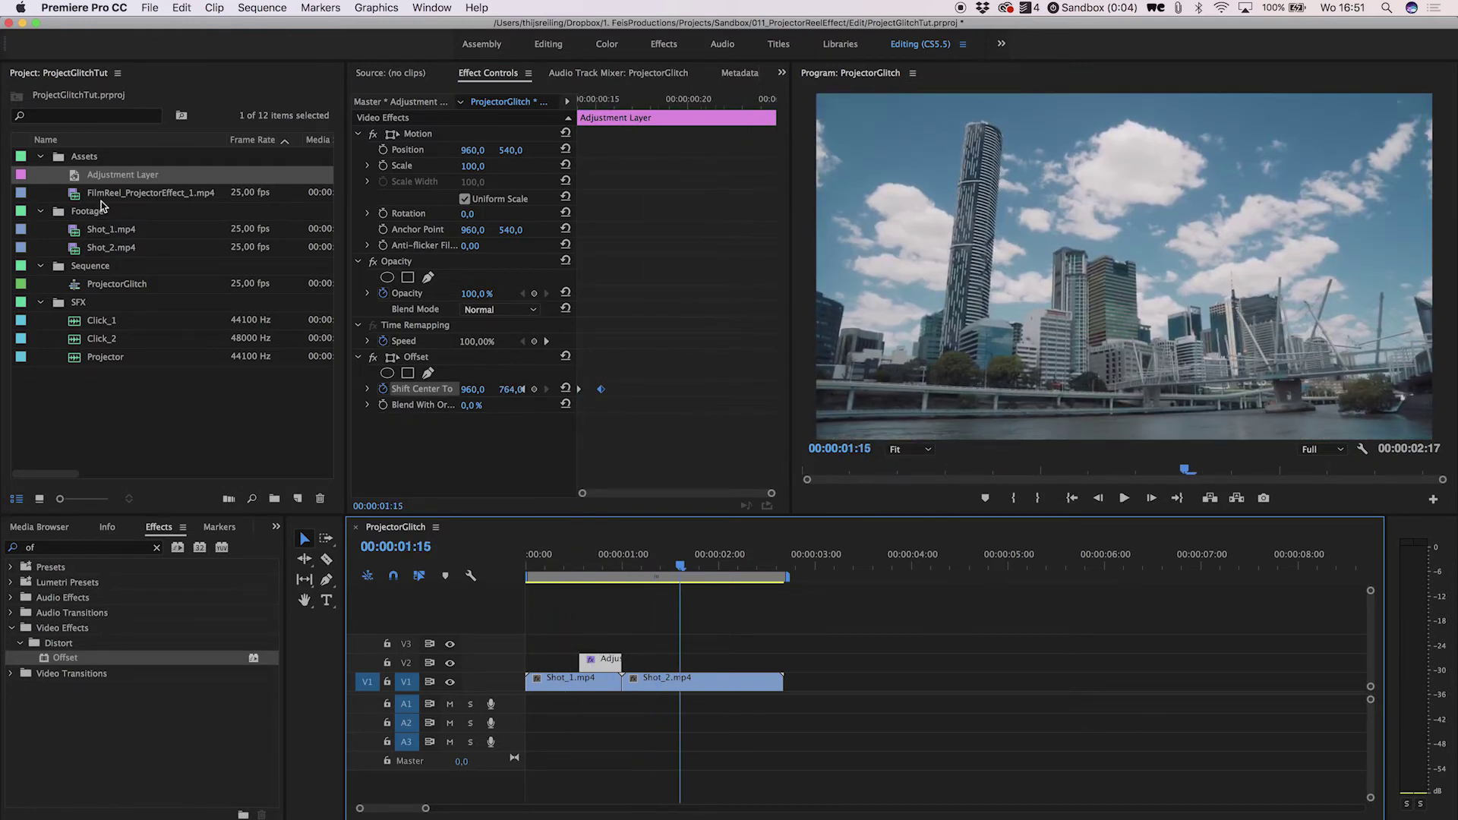
# Preview FilmReel_ProjectorEffect_1.mp4 and place it on V3 over the cut
pyautogui.doubleClick(104, 194)
pyautogui.moveTo(372, 469); pyautogui.dragTo(453, 466)
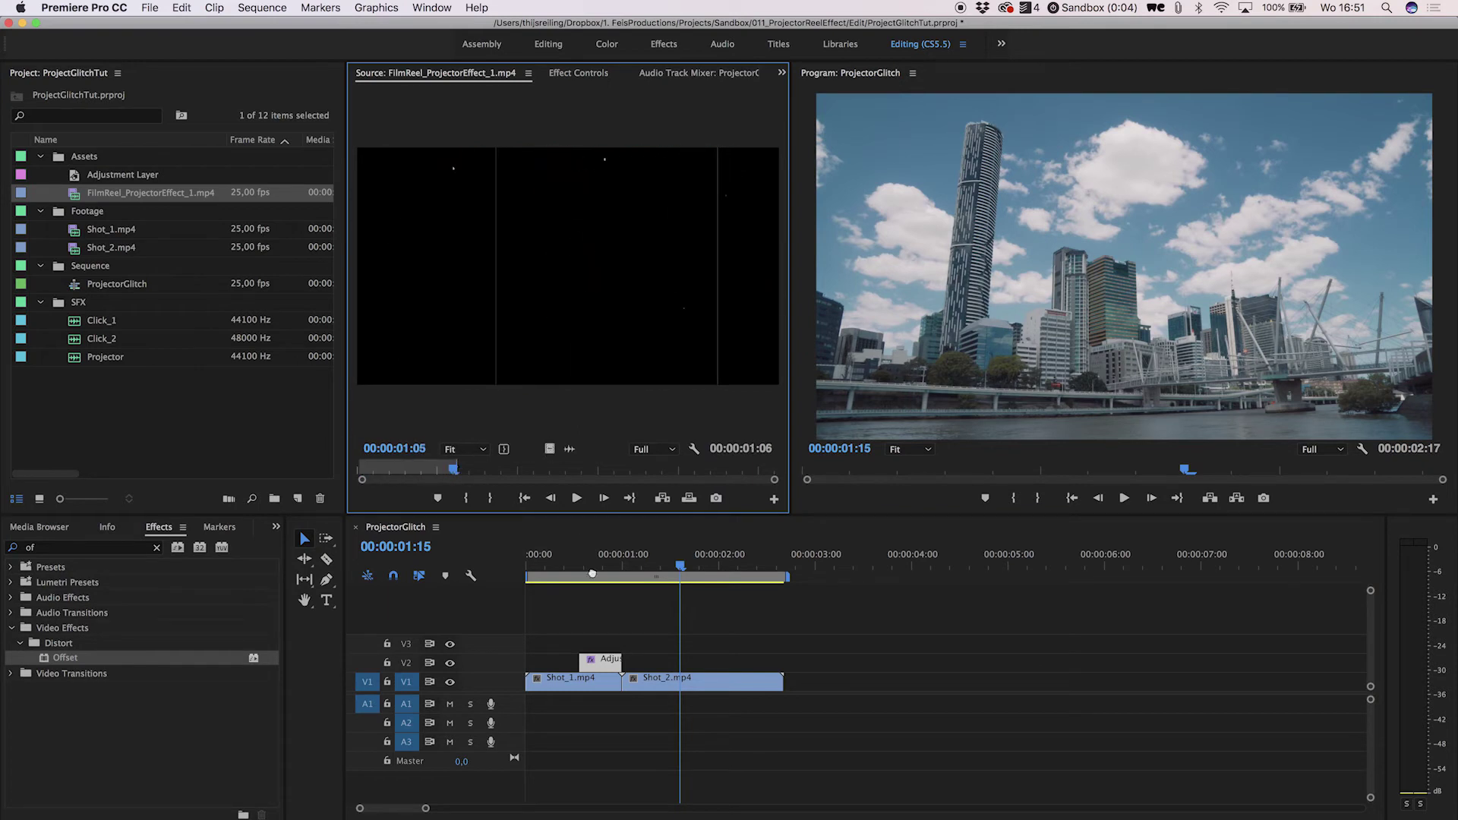
pyautogui.moveTo(592, 574); pyautogui.dragTo(589, 644)
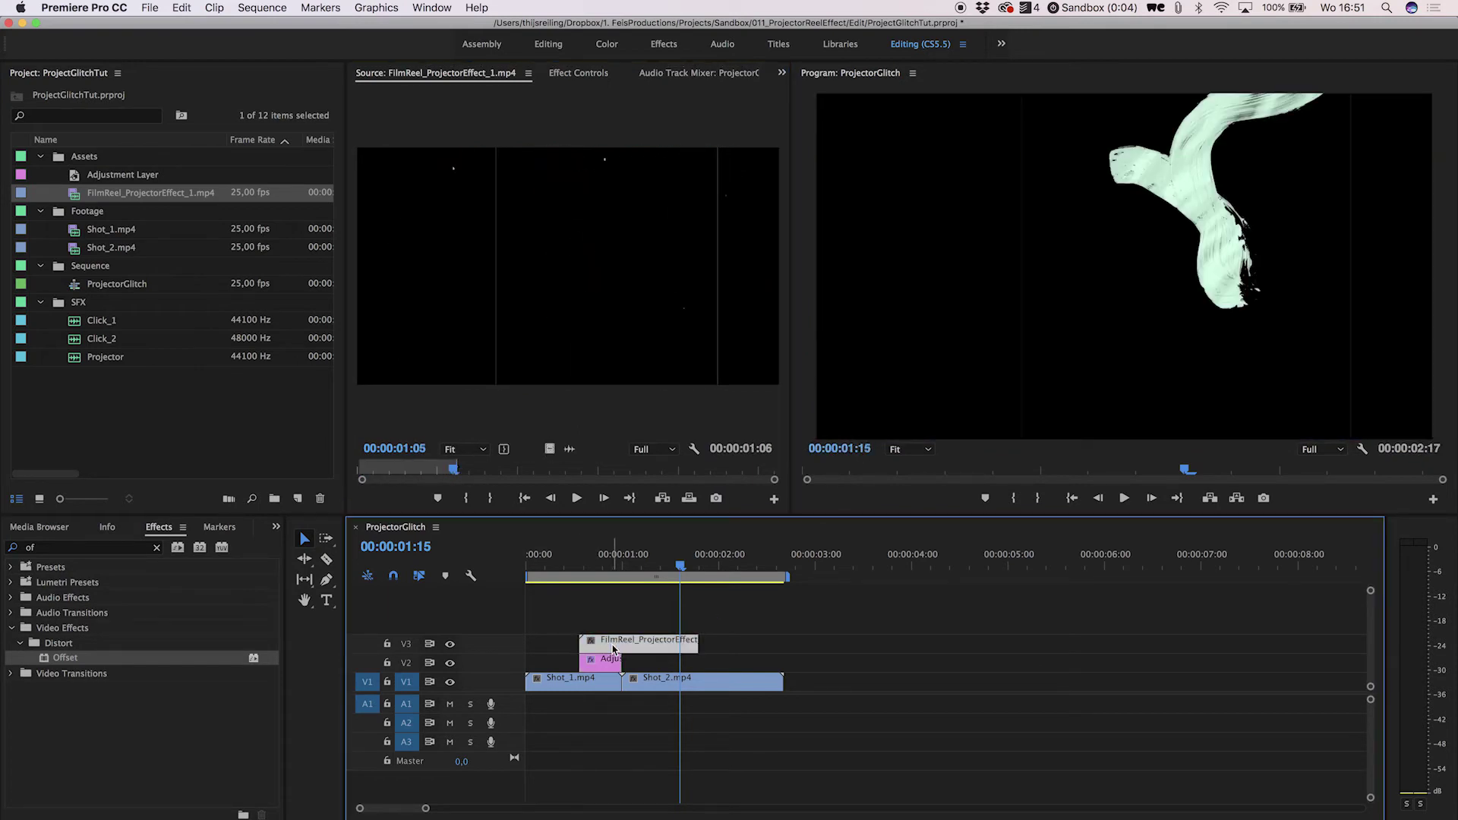
# Set the FilmReel clip's Opacity blend mode to Screen and preview the overlay transition
pyautogui.click(559, 76)
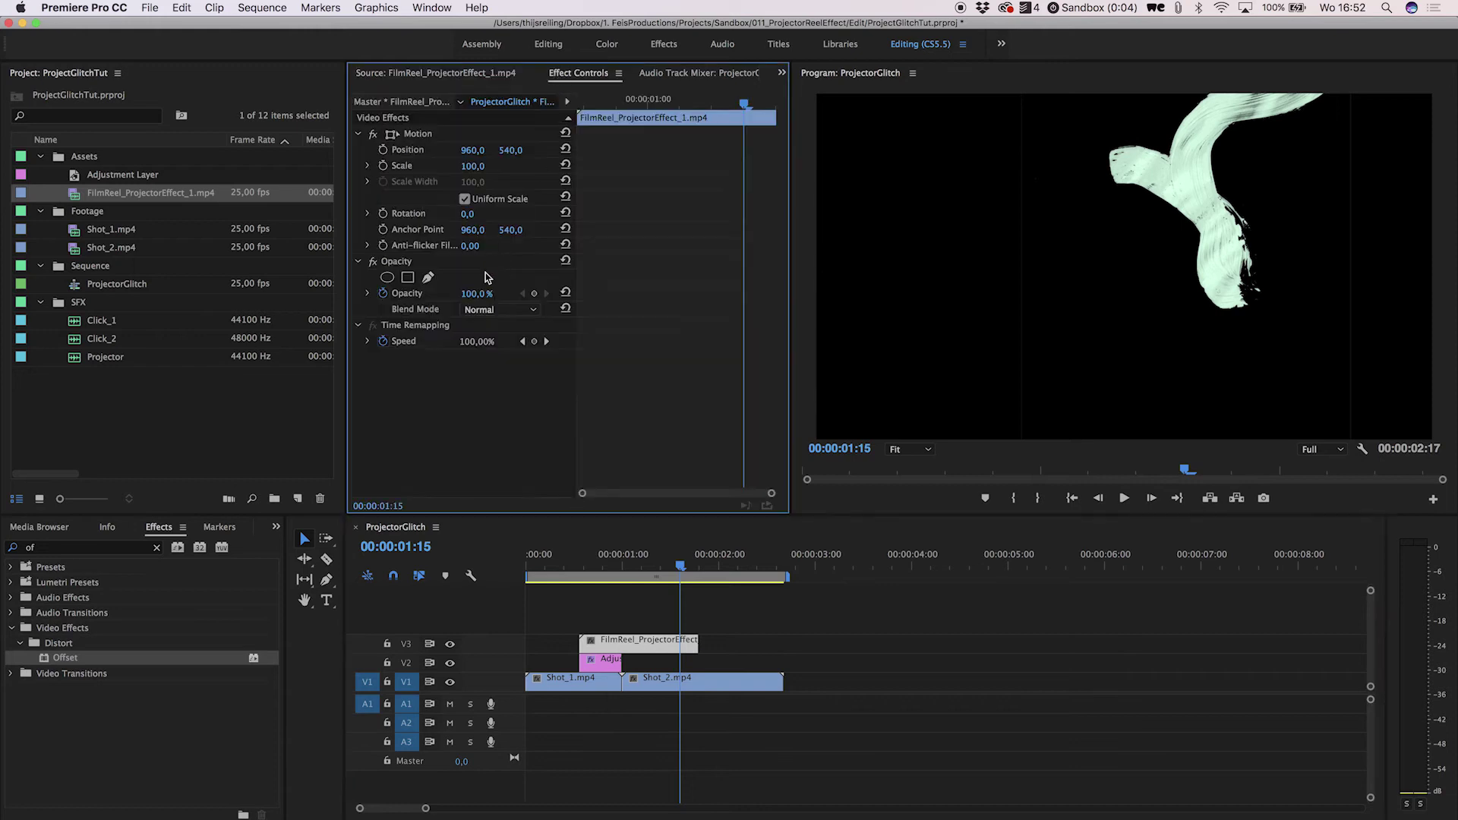
pyautogui.click(398, 265)
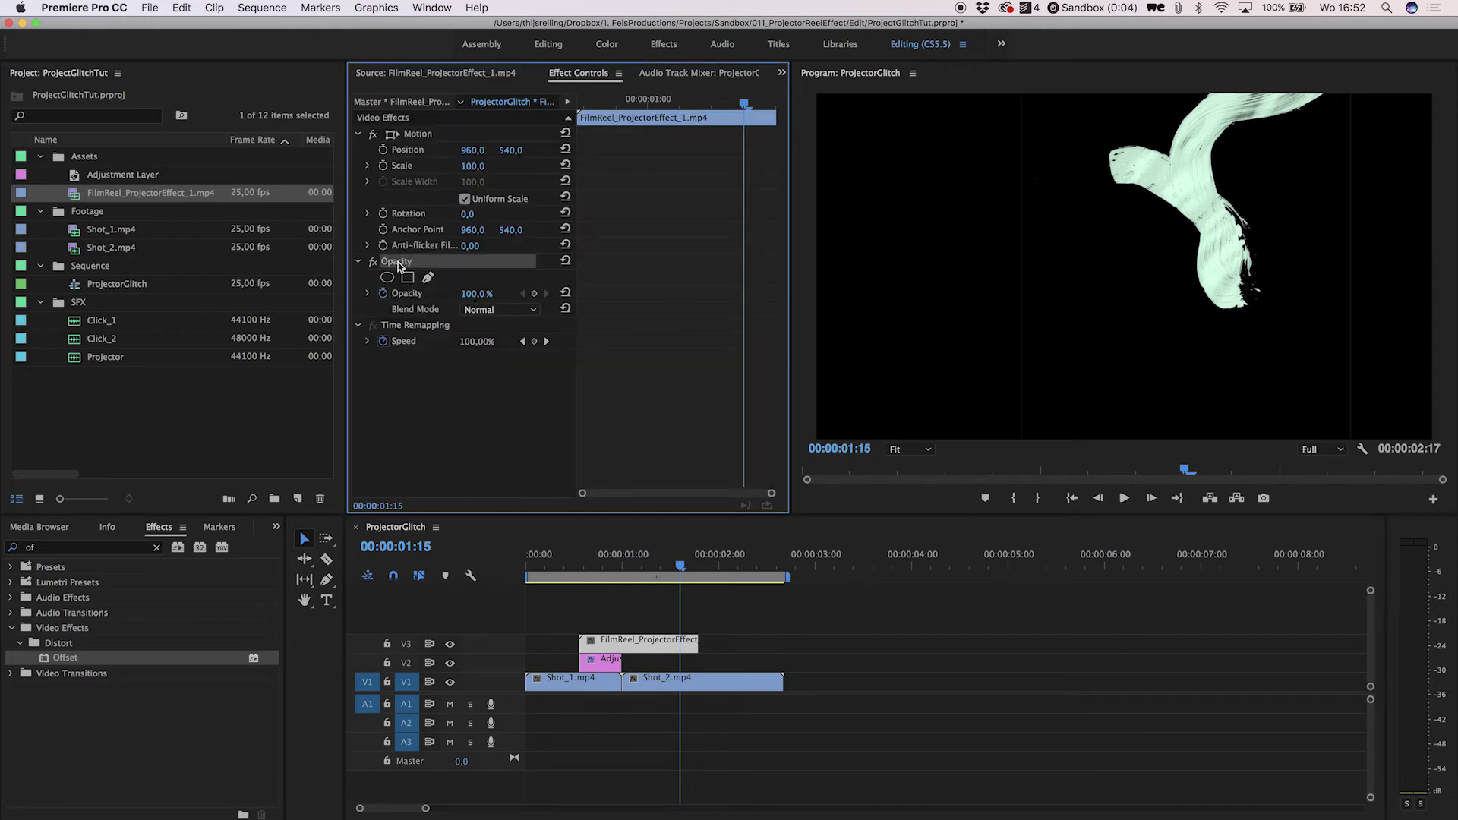
pyautogui.click(495, 311)
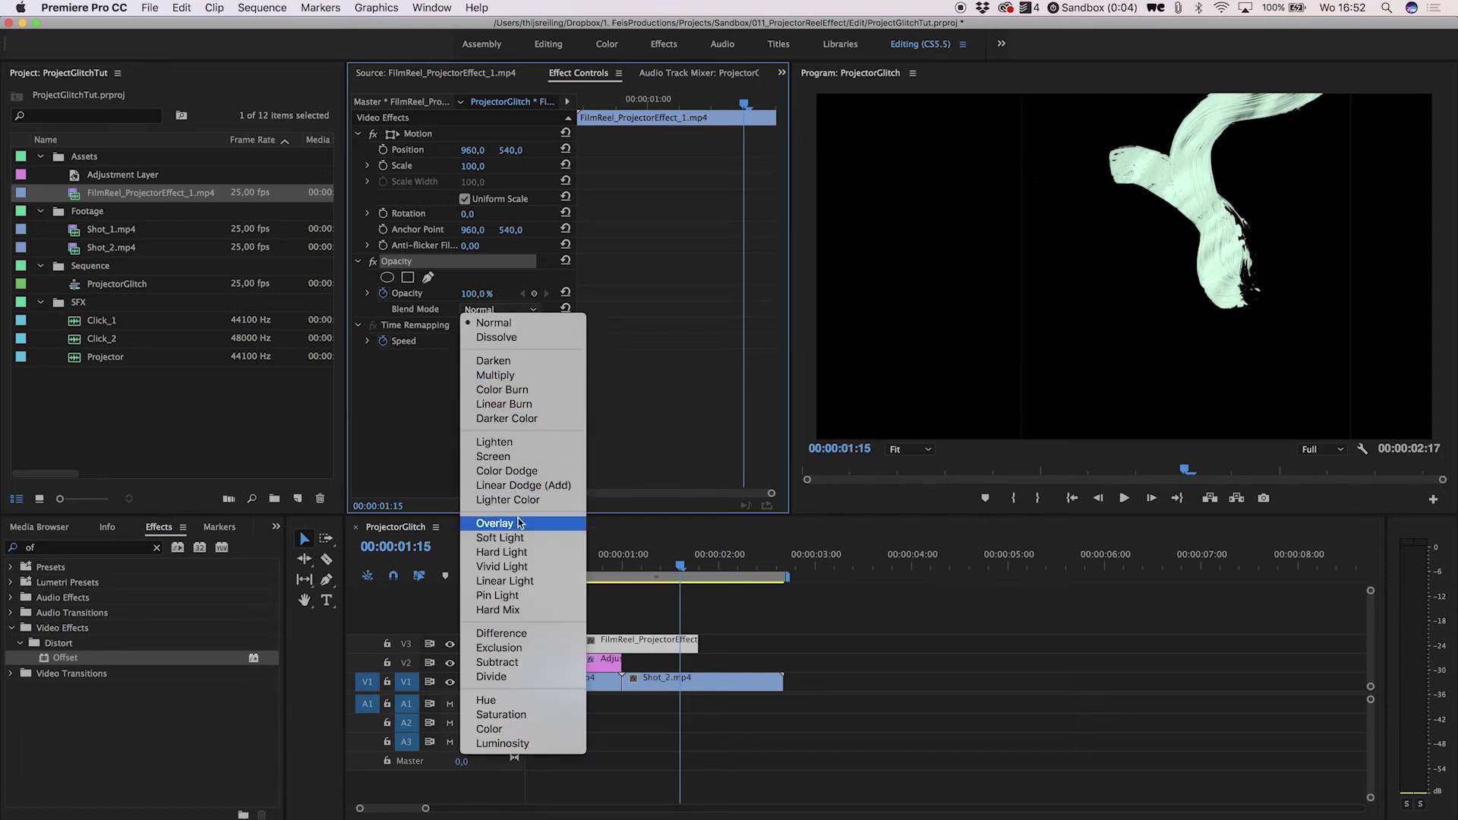
pyautogui.click(510, 456)
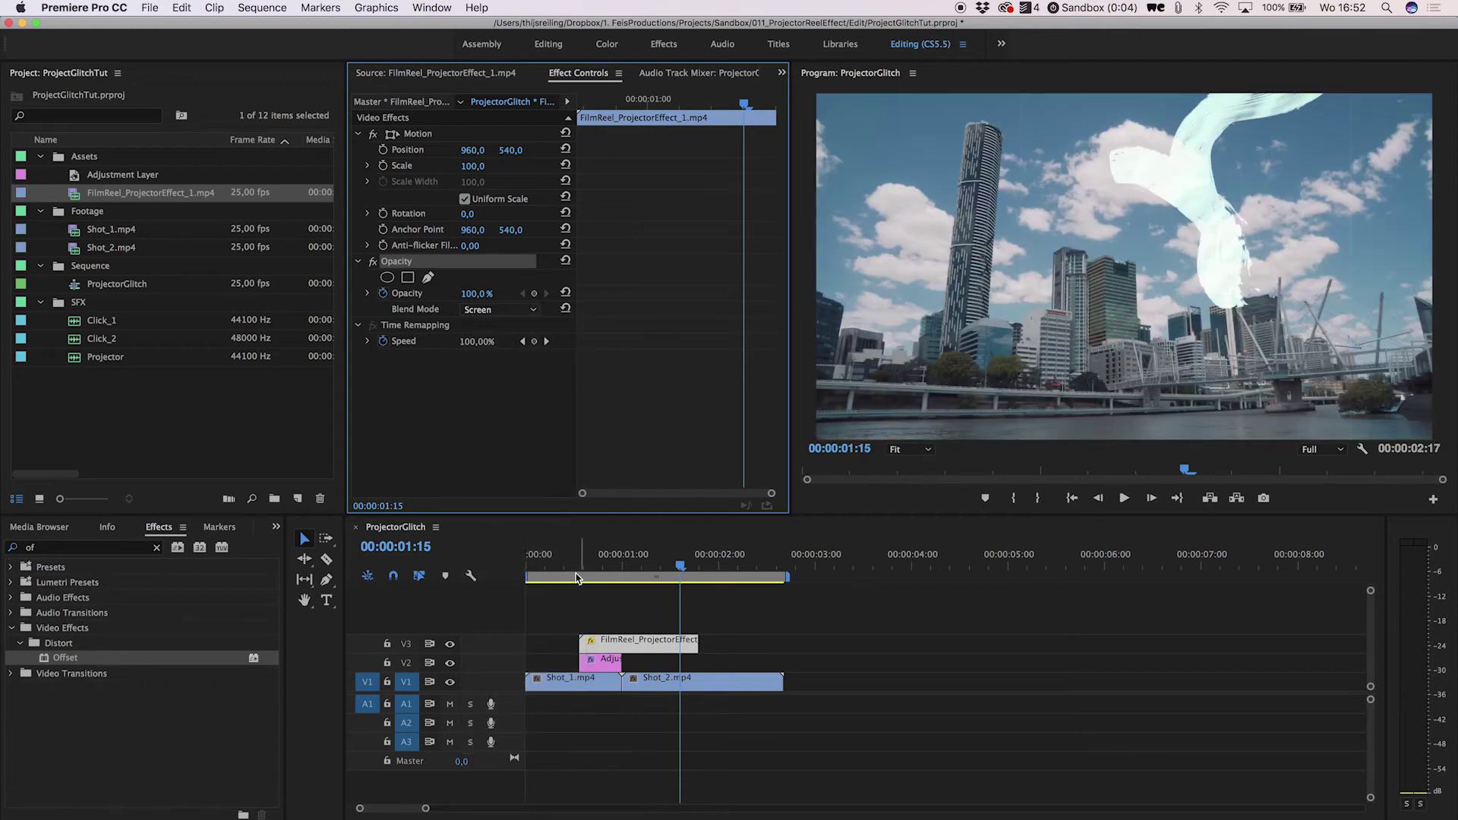
pyautogui.click(574, 570)
pyautogui.press('space')
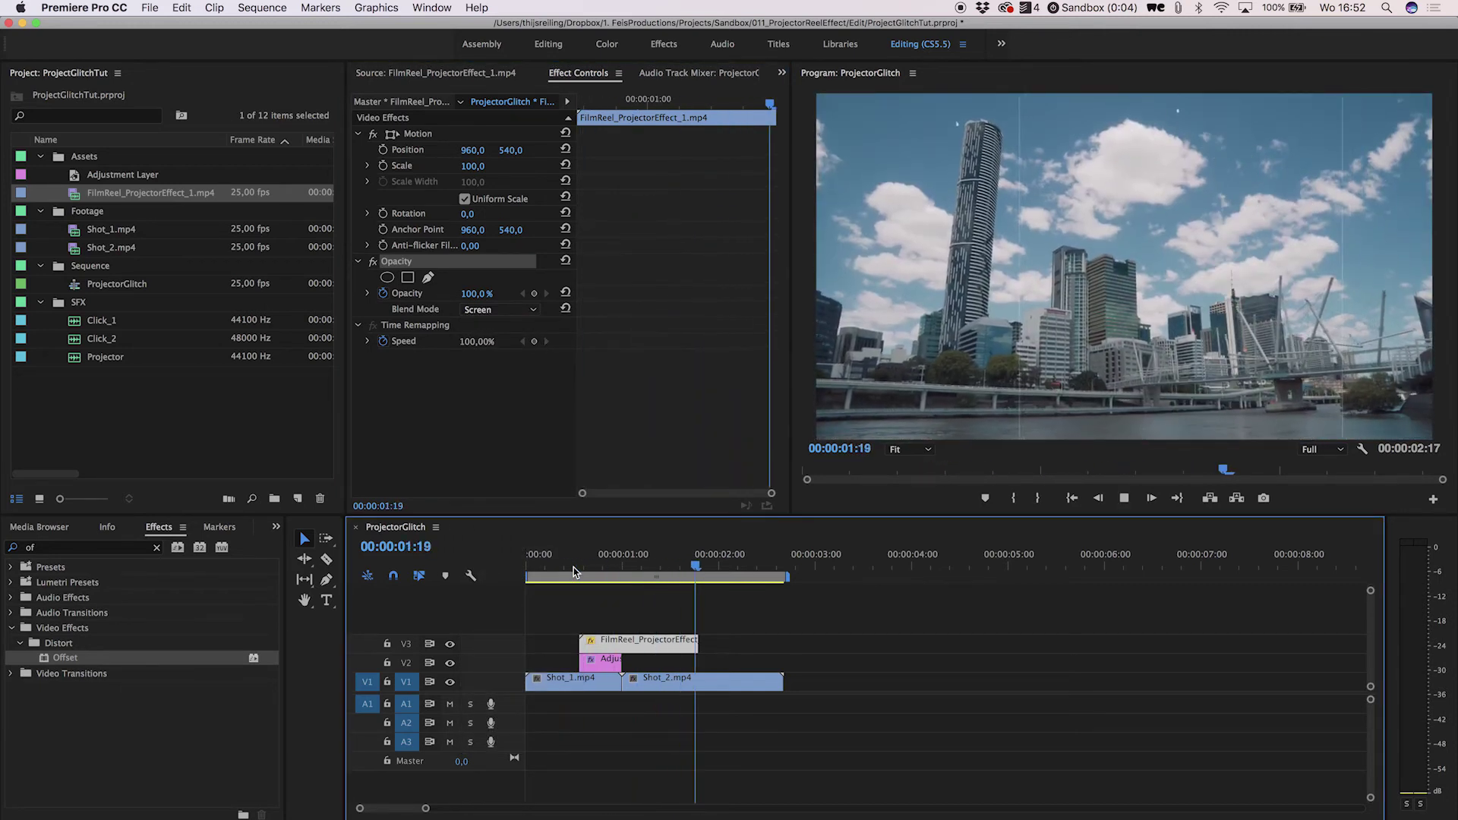
pyautogui.click(573, 567)
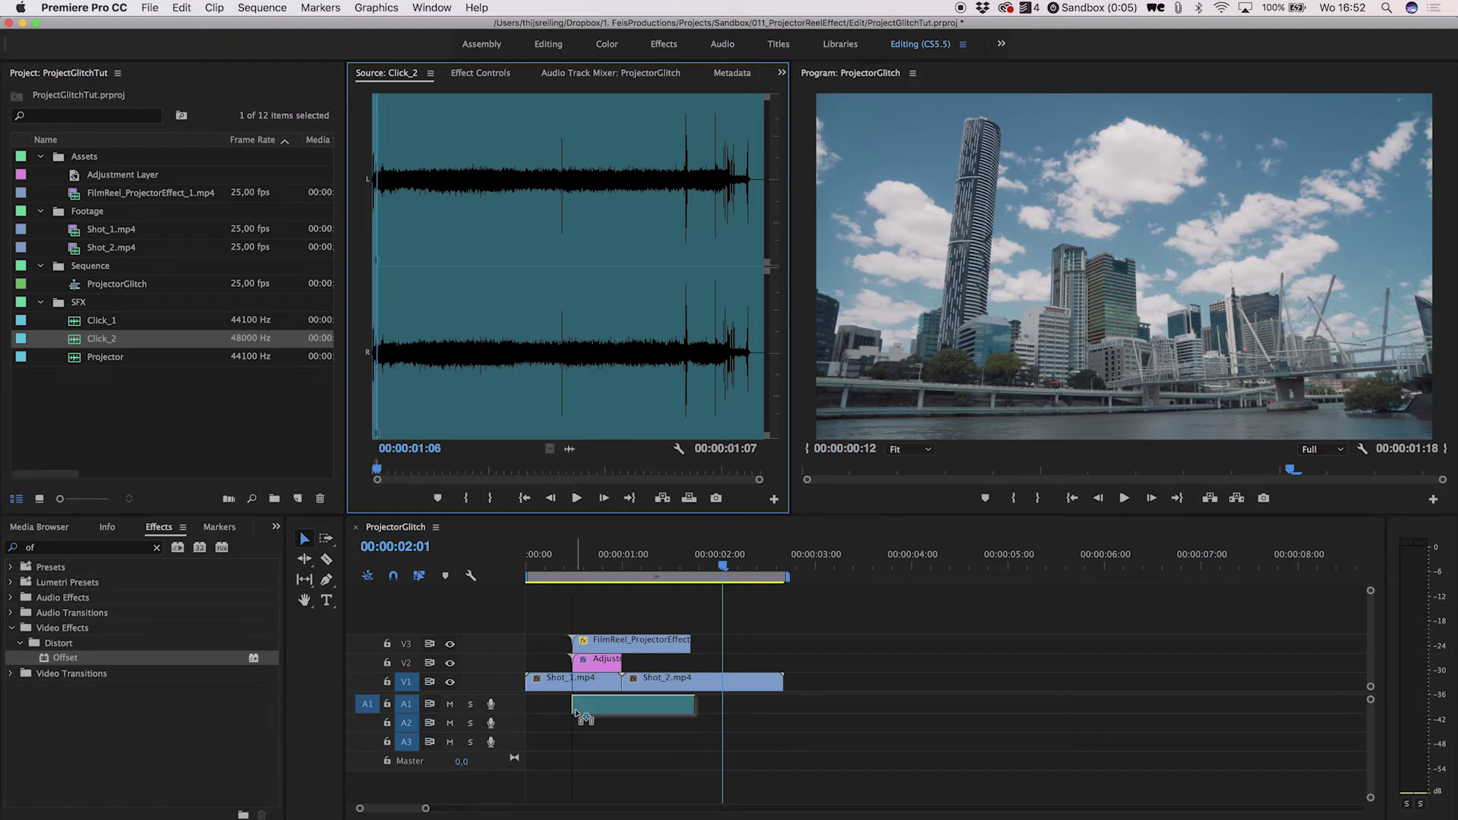
# Add a Click_2 sound on A2 and play the transition with sound
pyautogui.moveTo(745, 200); pyautogui.dragTo(638, 723)
pyautogui.press('=')
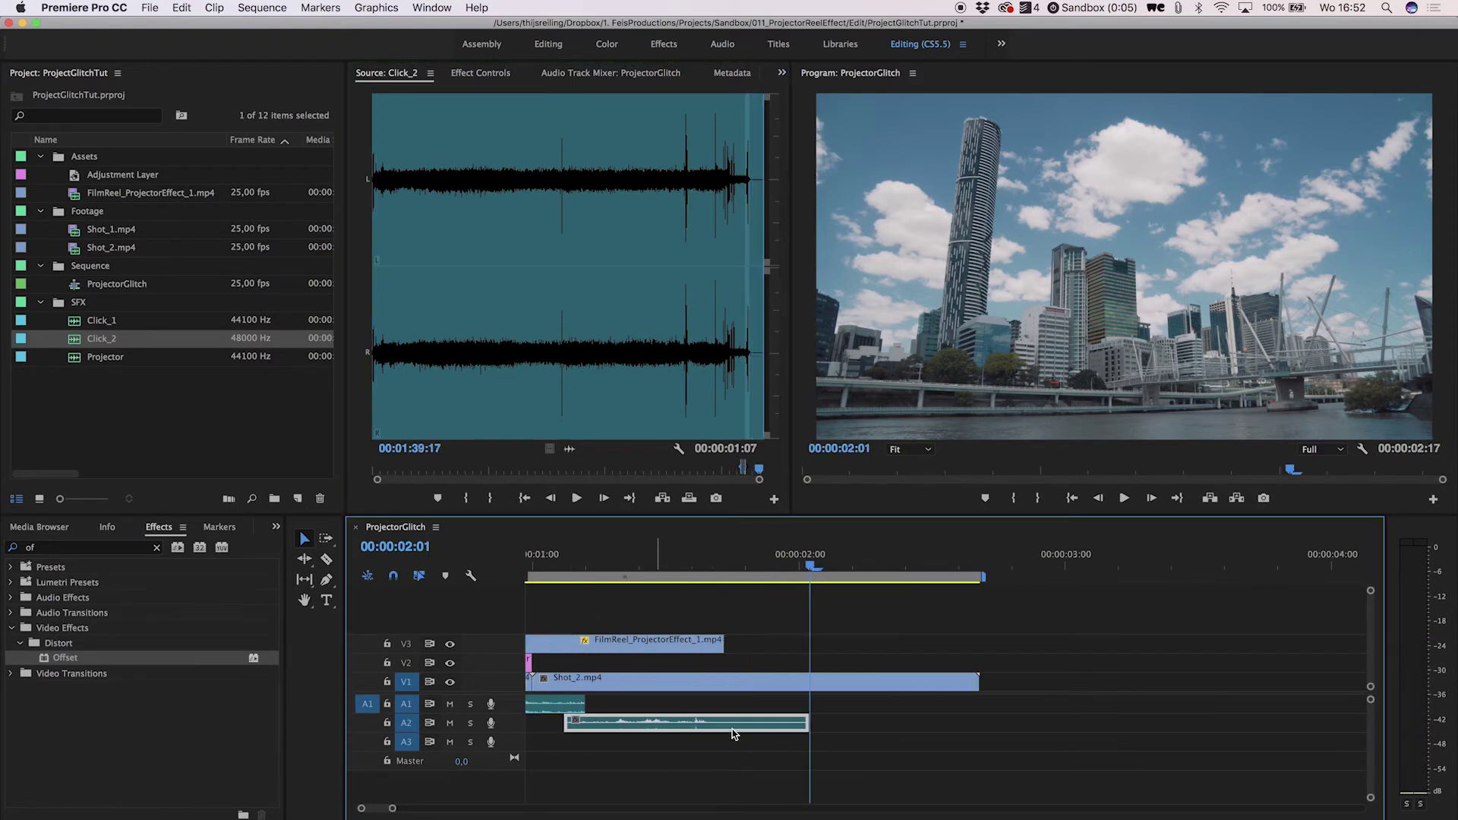
pyautogui.press('space')
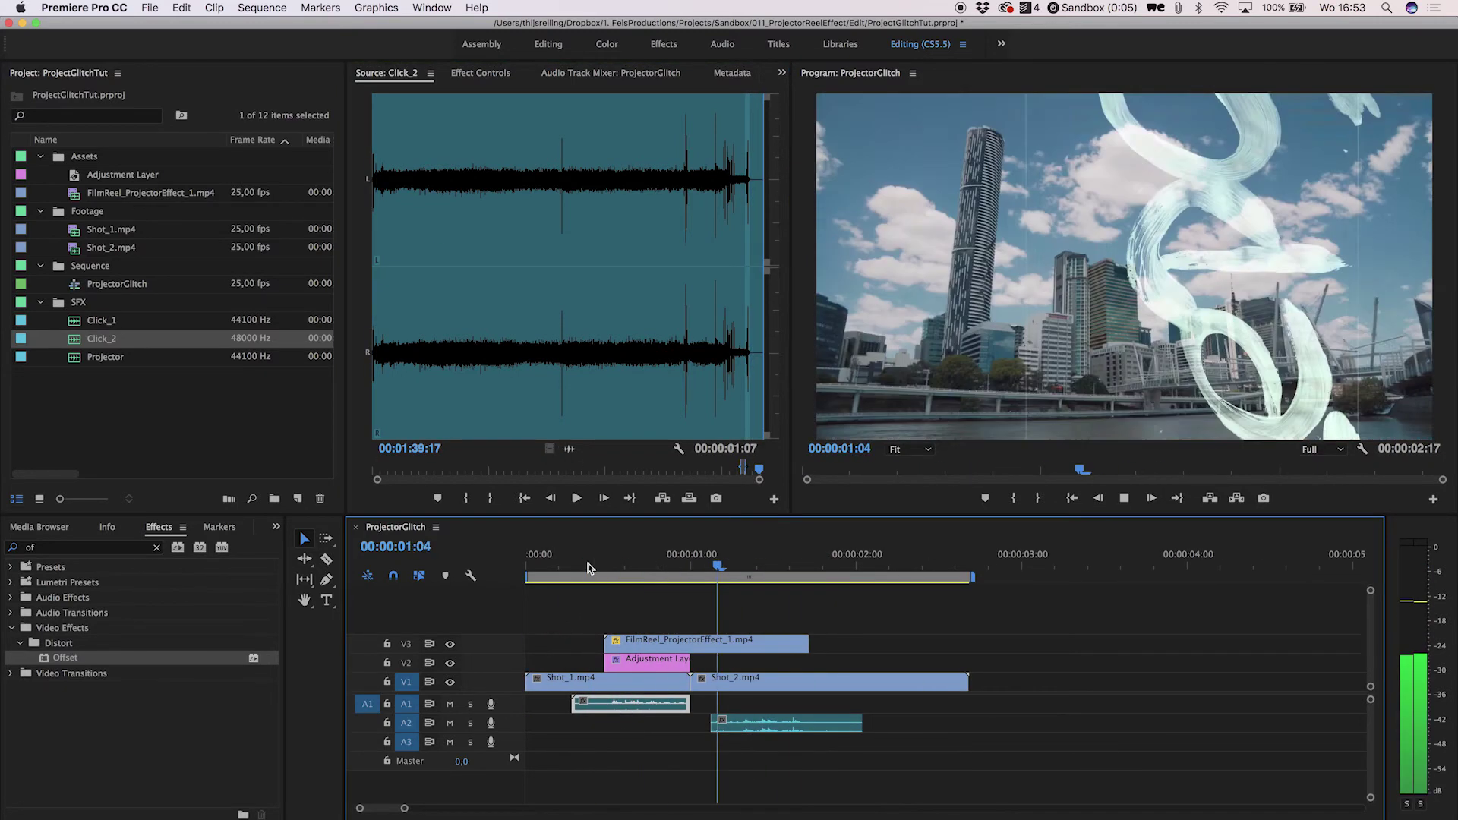
# Preview the SFX clips and place the Projector sound on A3 at the transition
pyautogui.doubleClick(102, 320)
pyautogui.doubleClick(105, 356)
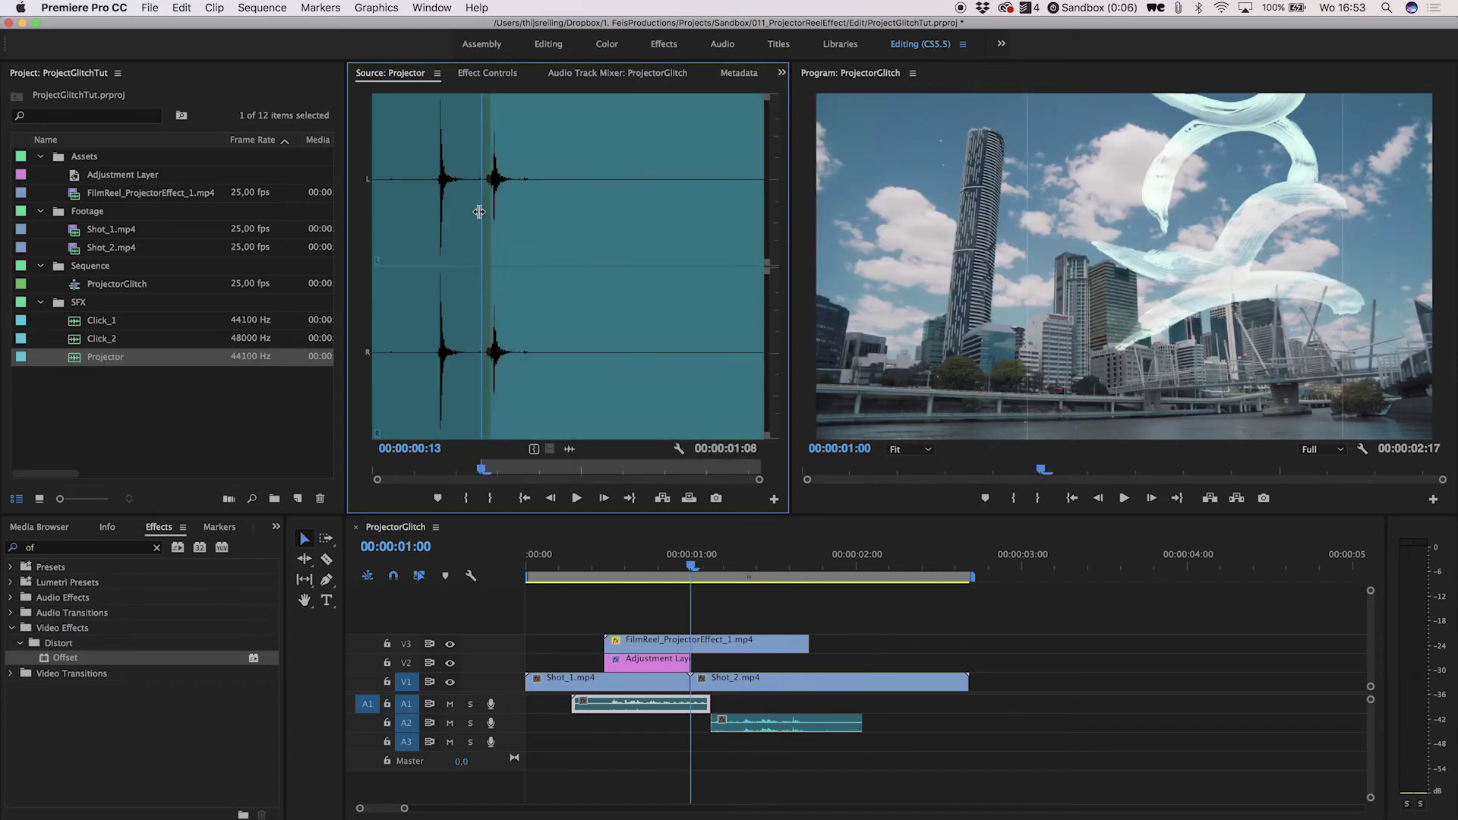
pyautogui.moveTo(501, 265); pyautogui.dragTo(674, 752)
pyautogui.click(614, 560)
pyautogui.click(679, 661)
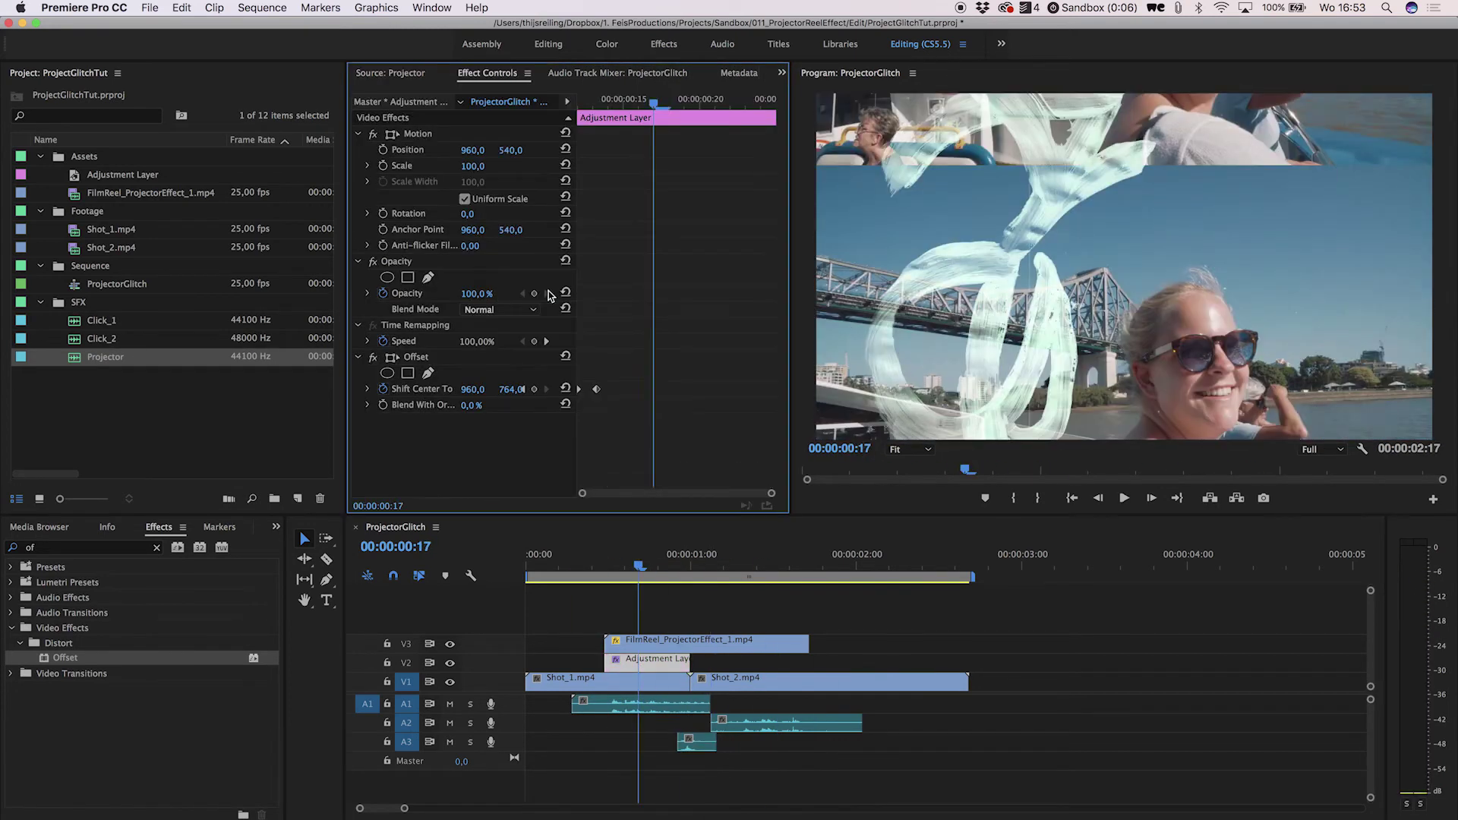